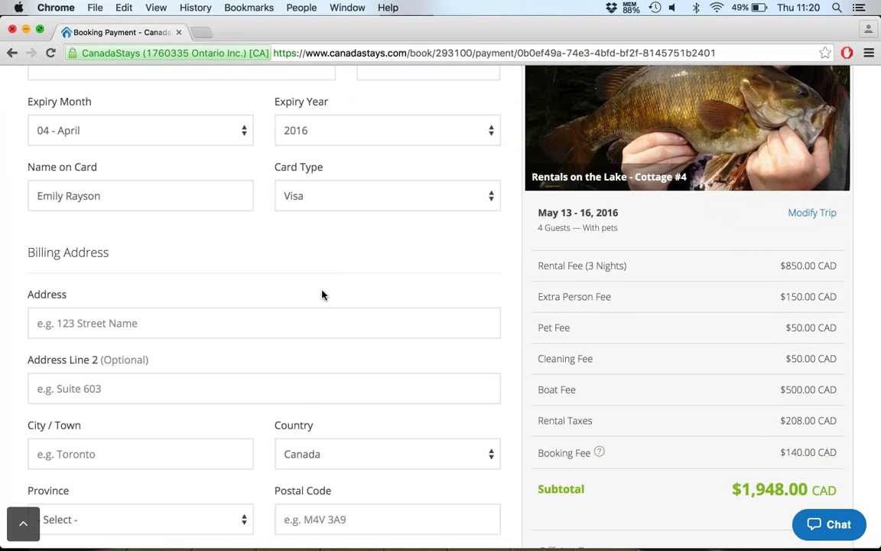
scroll(306, 323, "up", 5)
left_click(146, 237)
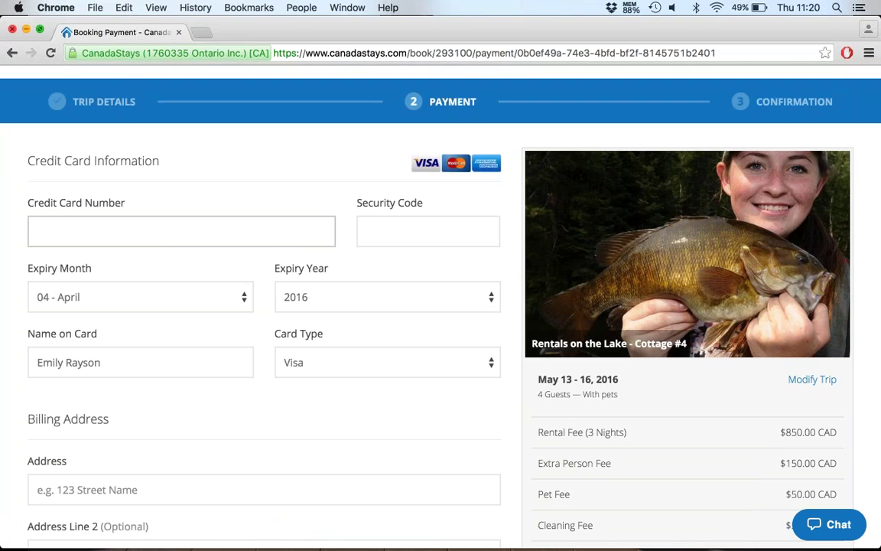
scroll(122, 370, "down", 8)
scroll(440, 306, "down", 4)
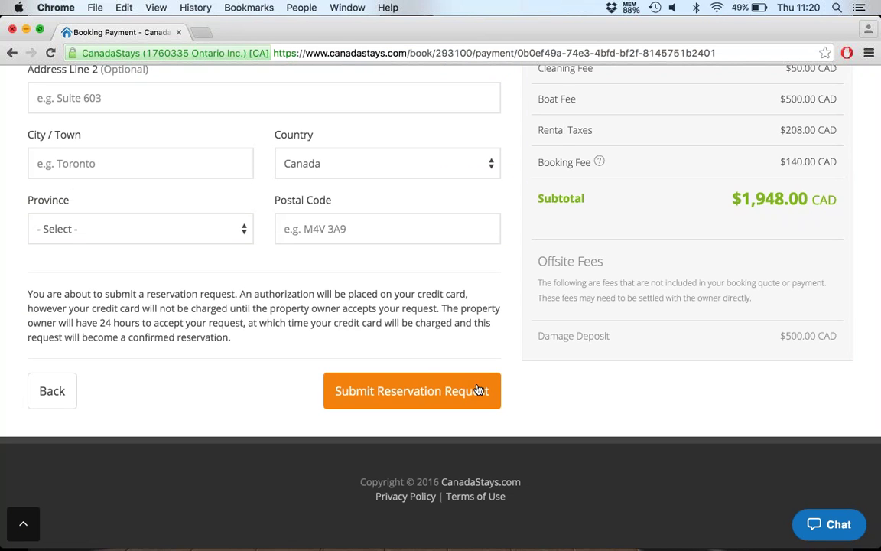
scroll(705, 230, "up", 15)
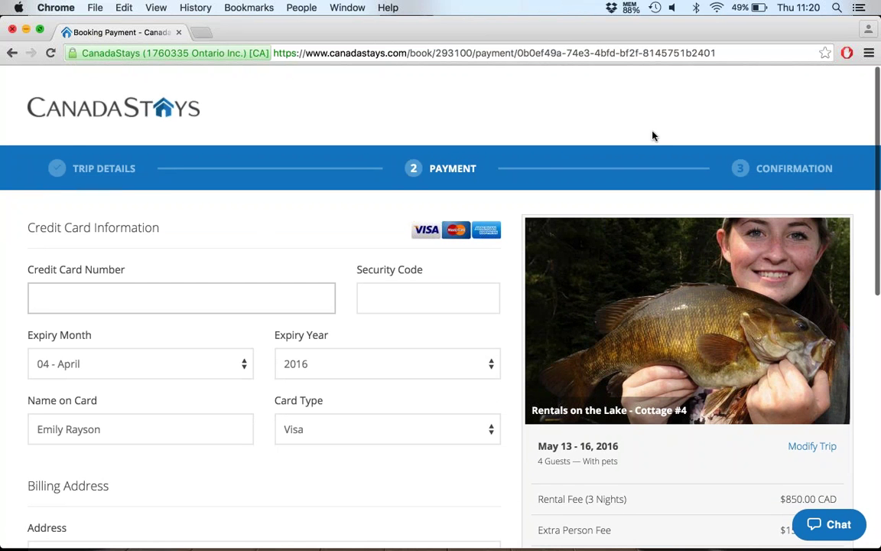
Return to the CanadaStays homepage and sign in with the saved account email and password.
left_click(111, 115)
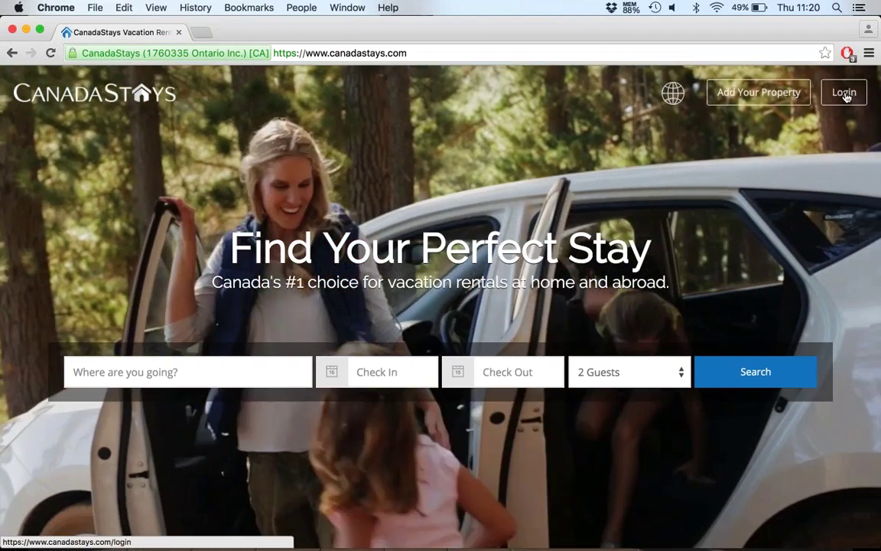
left_click(845, 93)
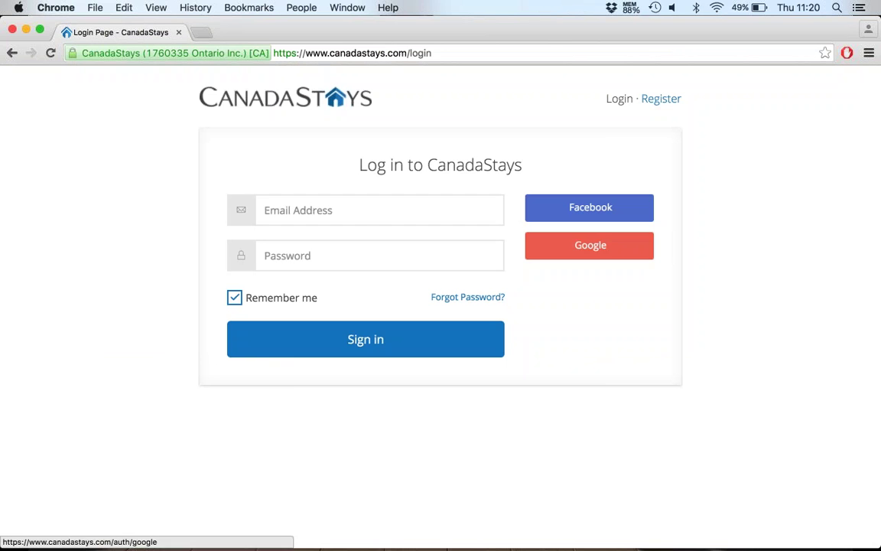
left_click(368, 216)
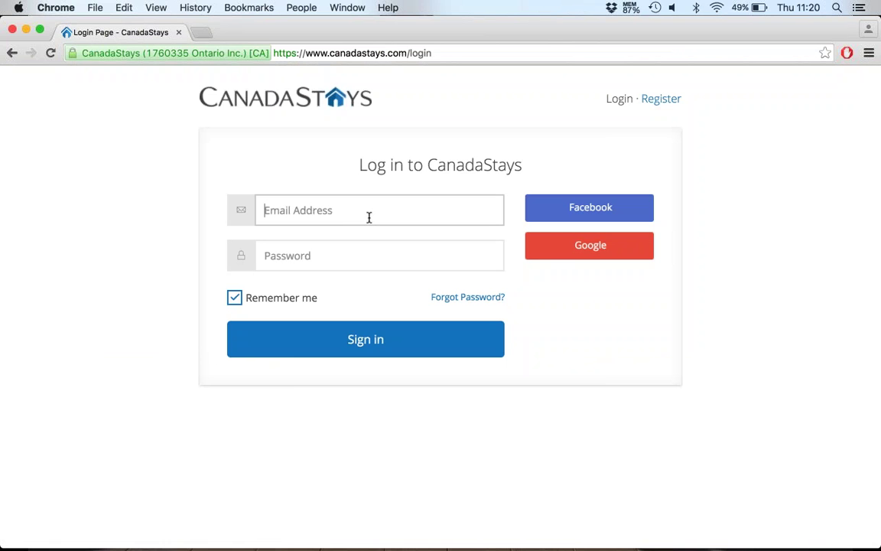
type("em")
left_click(267, 253)
left_click(351, 257)
type("•••••••••")
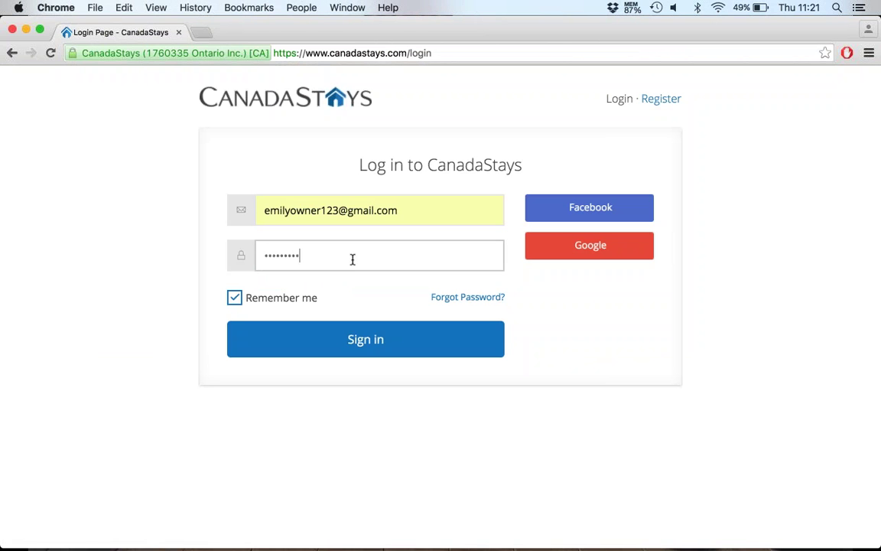
left_click(356, 349)
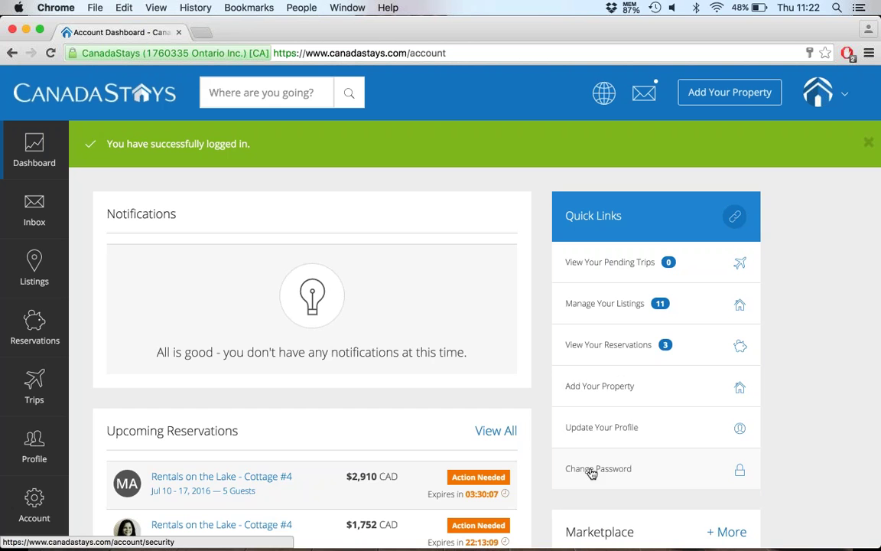
Scroll down to the four upcoming Cottage #4 reservations, then back to the top.
scroll(260, 380, "down", 5)
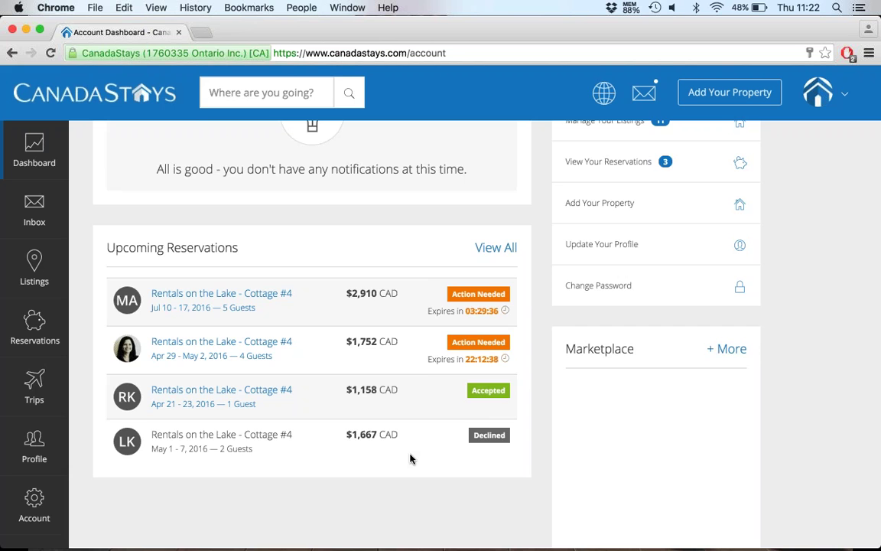
scroll(419, 268, "up", 5)
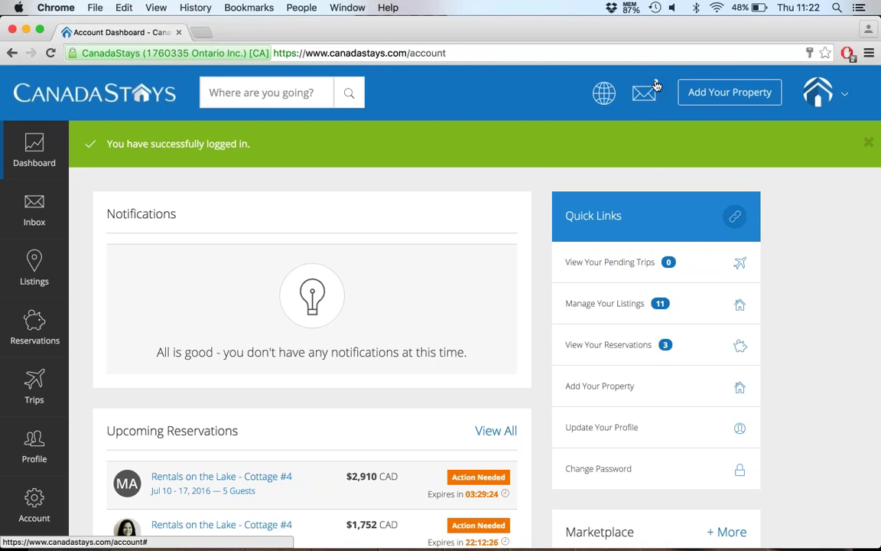
left_click(646, 102)
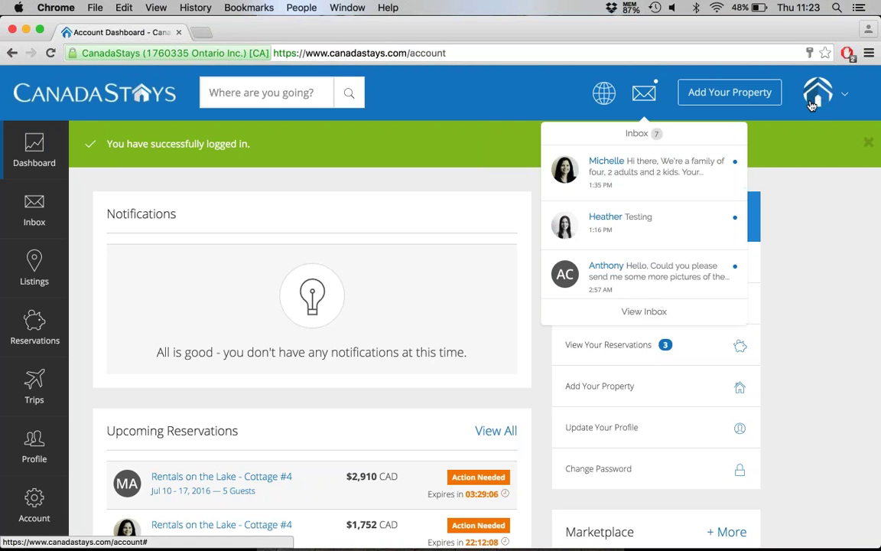
left_click(835, 108)
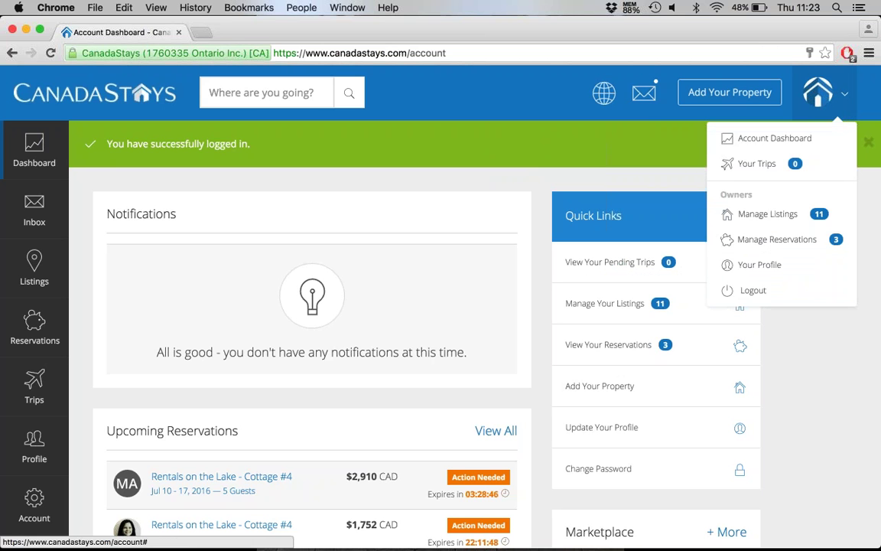
left_click(433, 95)
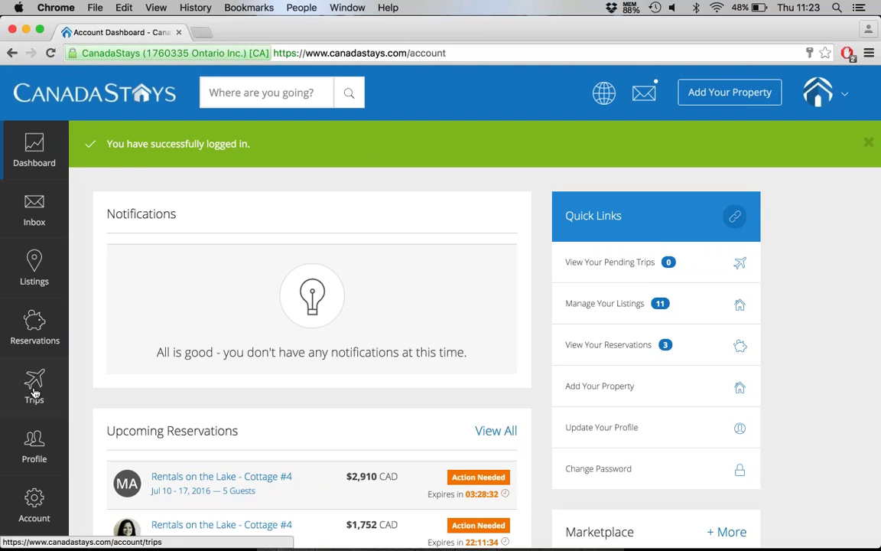
scroll(33, 393, "down", 2)
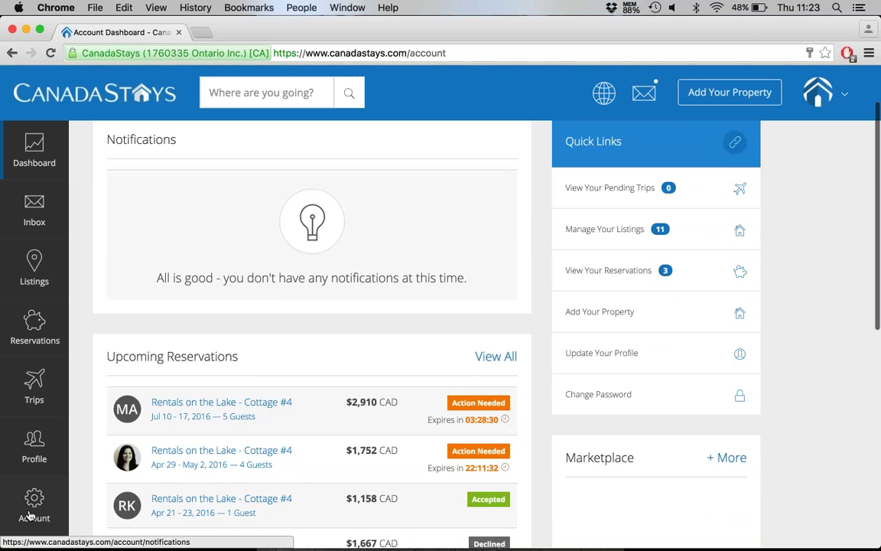
scroll(31, 452, "up", 2)
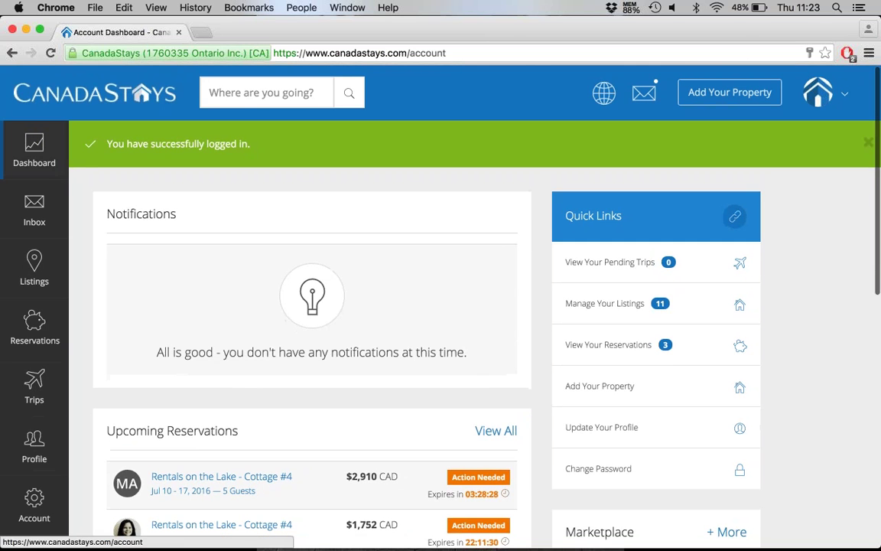
Open the Inbox and scroll through all 11 guest conversations and back up.
left_click(34, 206)
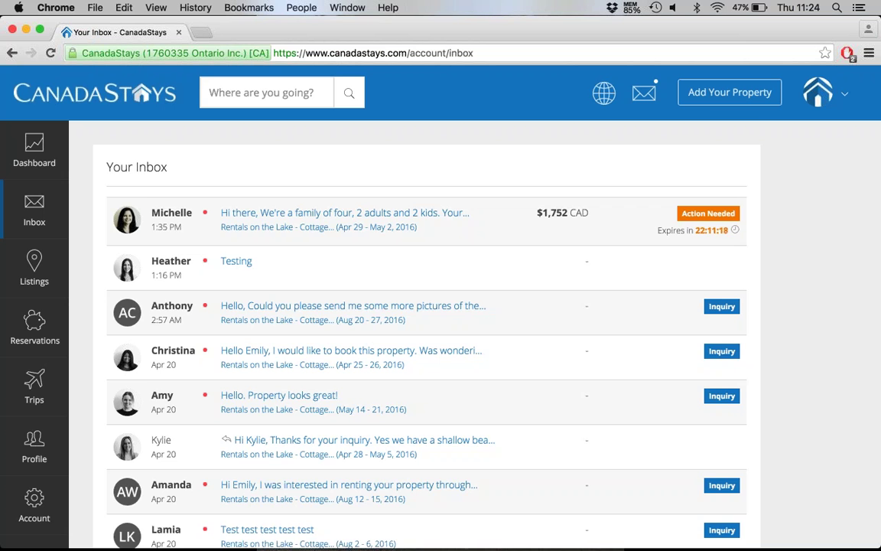
scroll(426, 329, "down", 5)
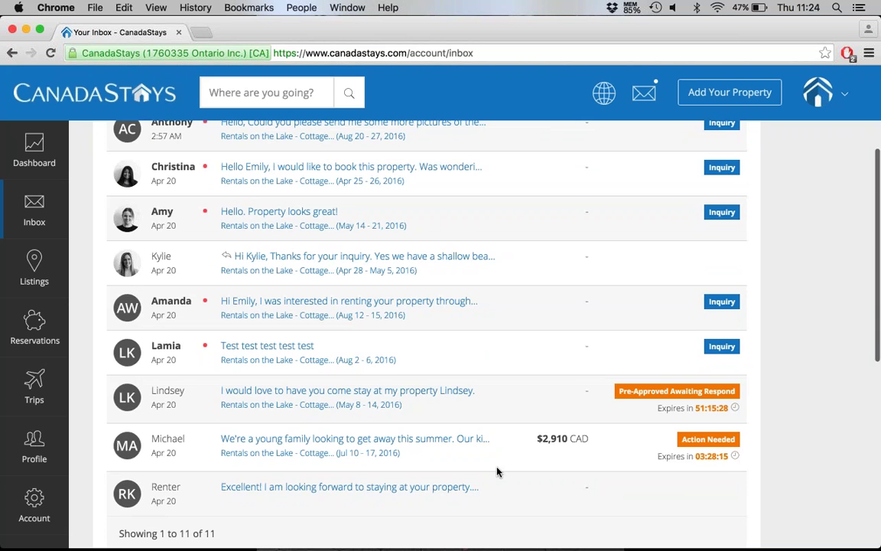
scroll(497, 472, "down", 2)
scroll(497, 472, "up", 1)
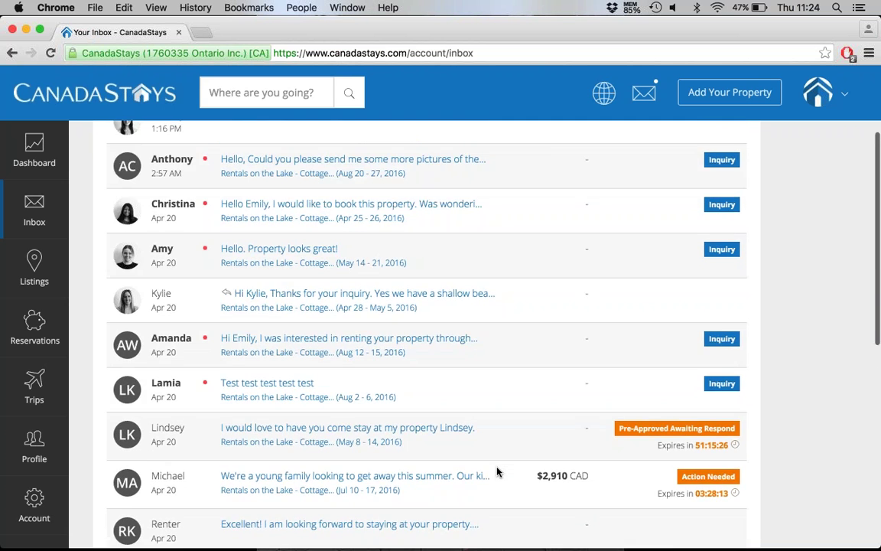
scroll(498, 472, "up", 4)
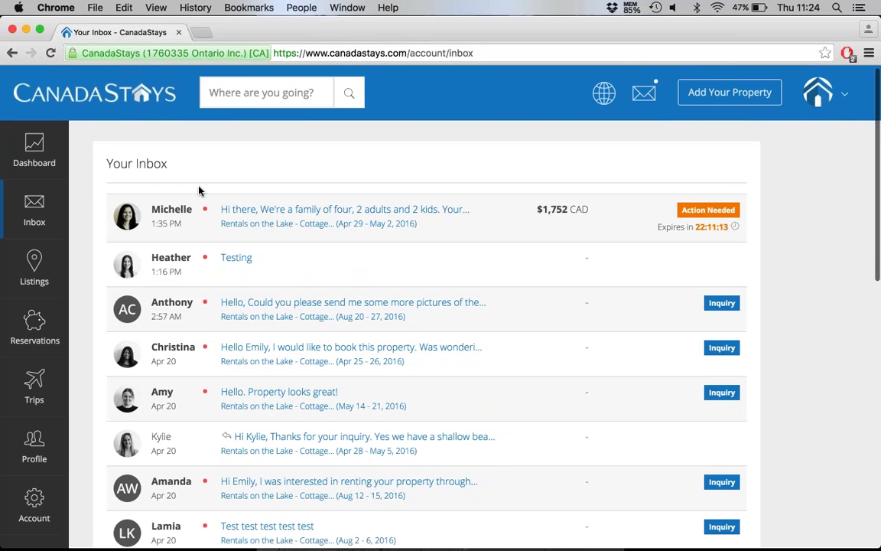
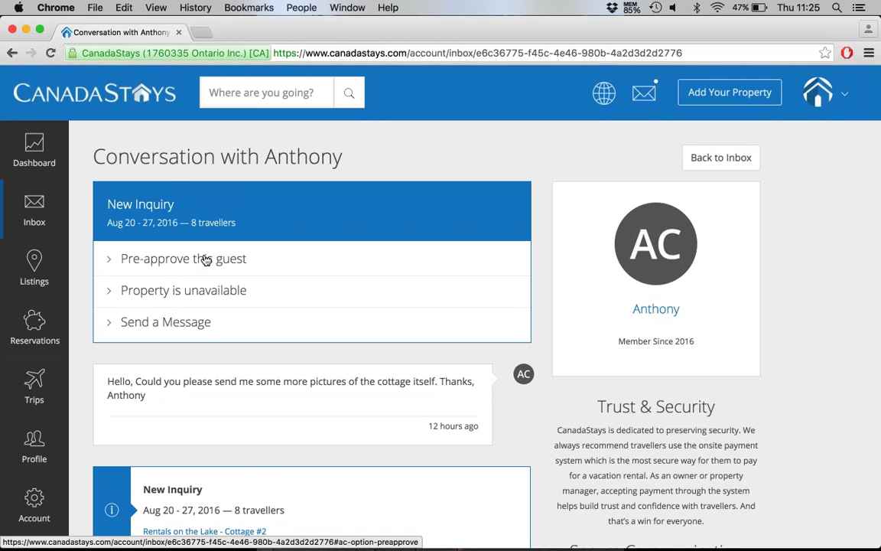
Return to the Inbox and open the May 14 - 21 inquiry conversation.
left_click(41, 221)
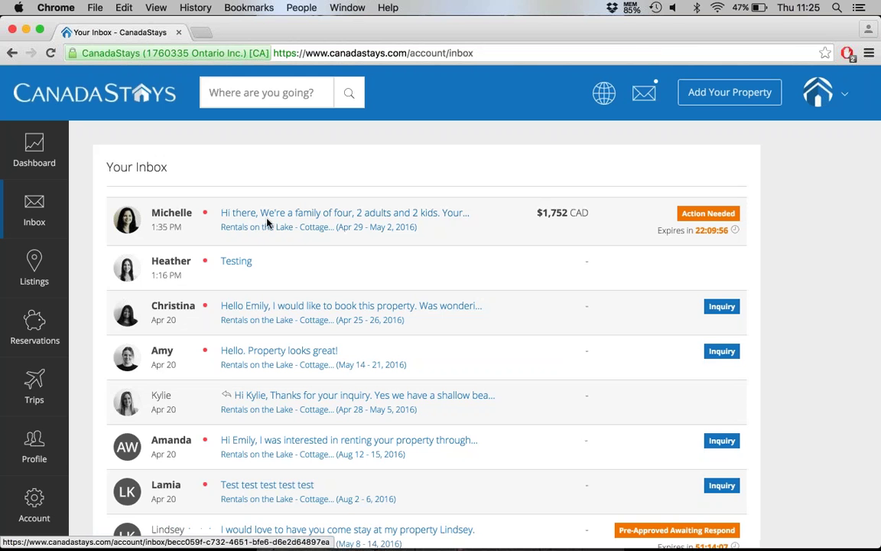
left_click(246, 352)
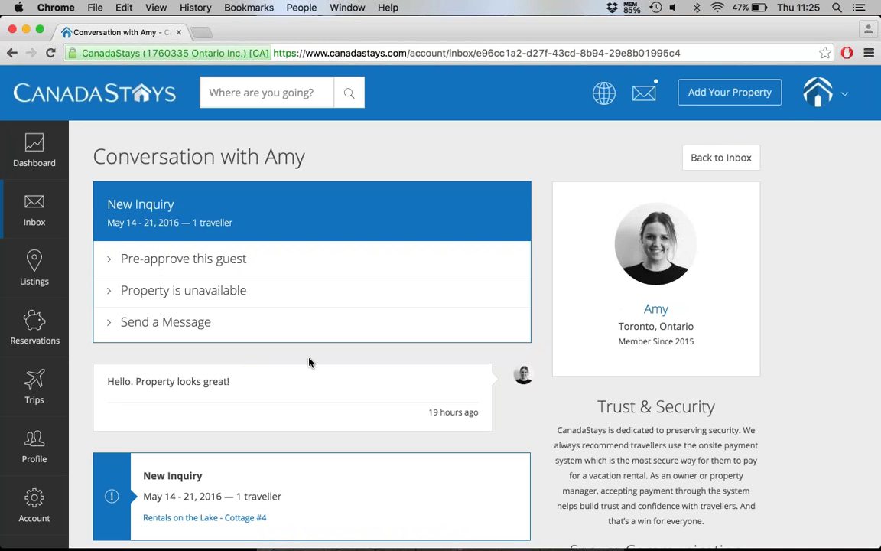
scroll(189, 433, "down", 1)
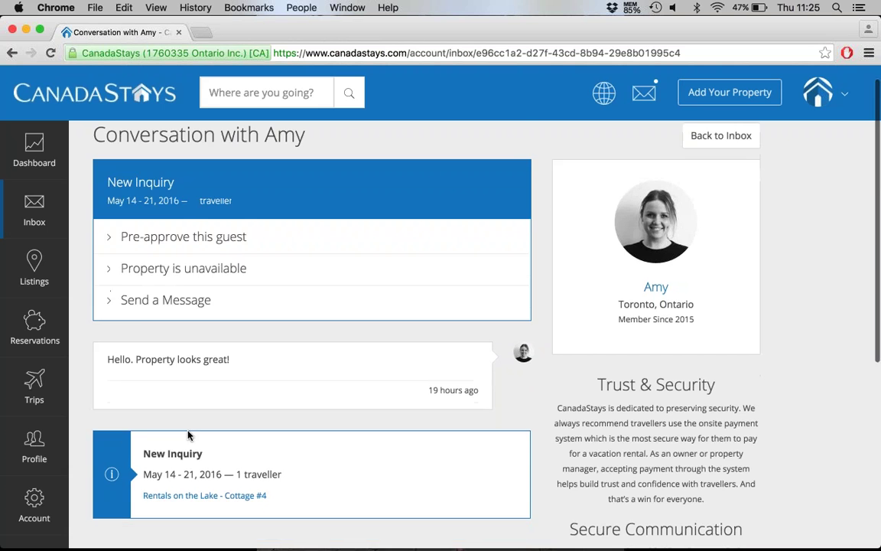
scroll(189, 433, "up", 1)
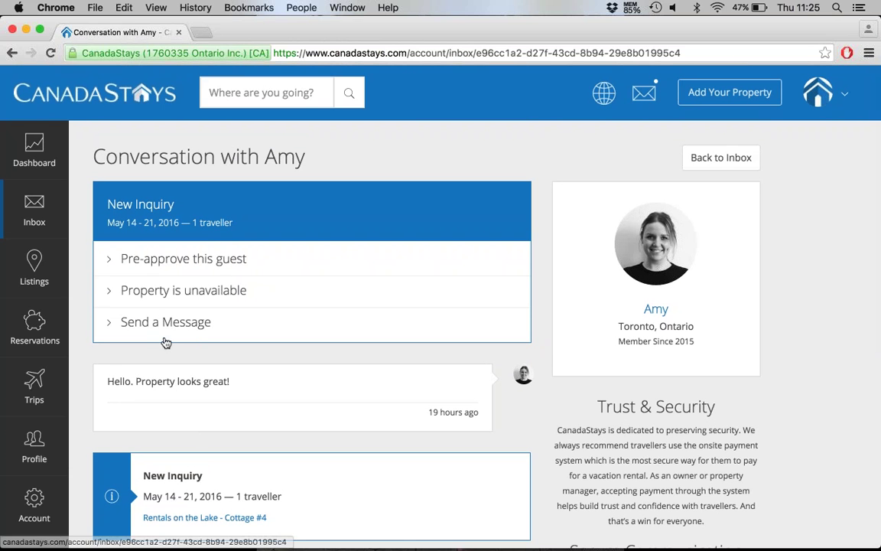
Send the guest a greeting asking whether they're bringing a pet.
left_click(158, 333)
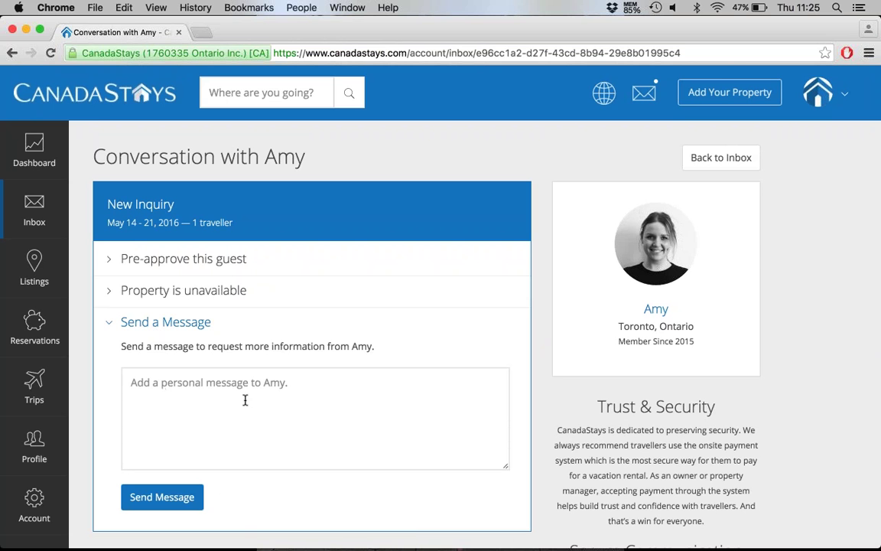
left_click(163, 385)
type("Hi Amy")
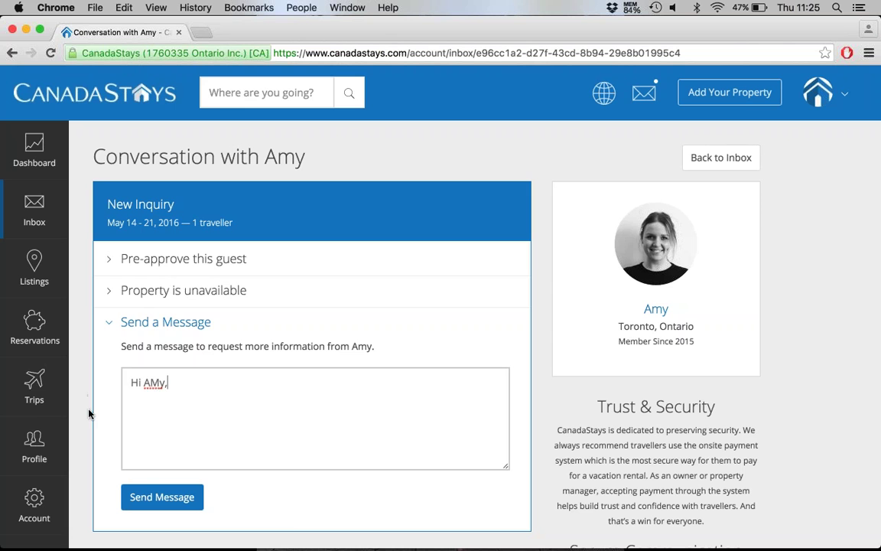
key("BackSpace")
type("y, Ca")
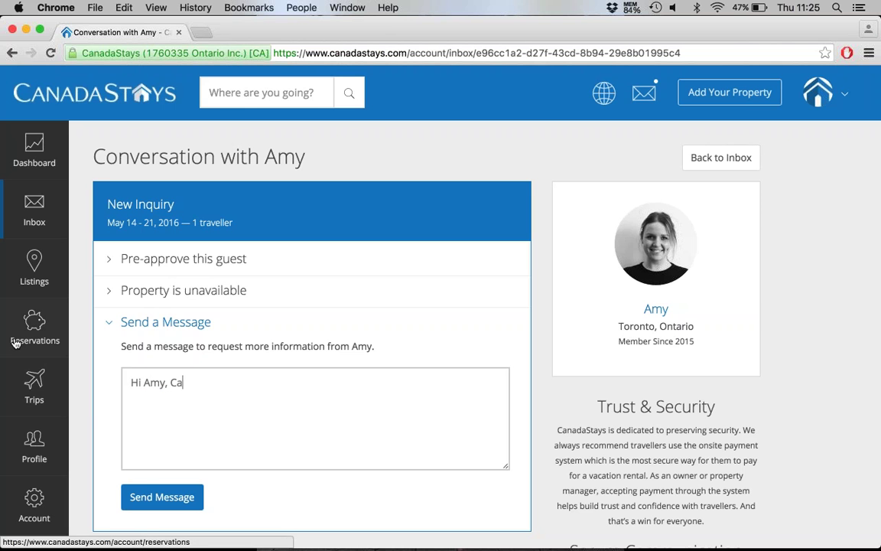
type("n you please let me")
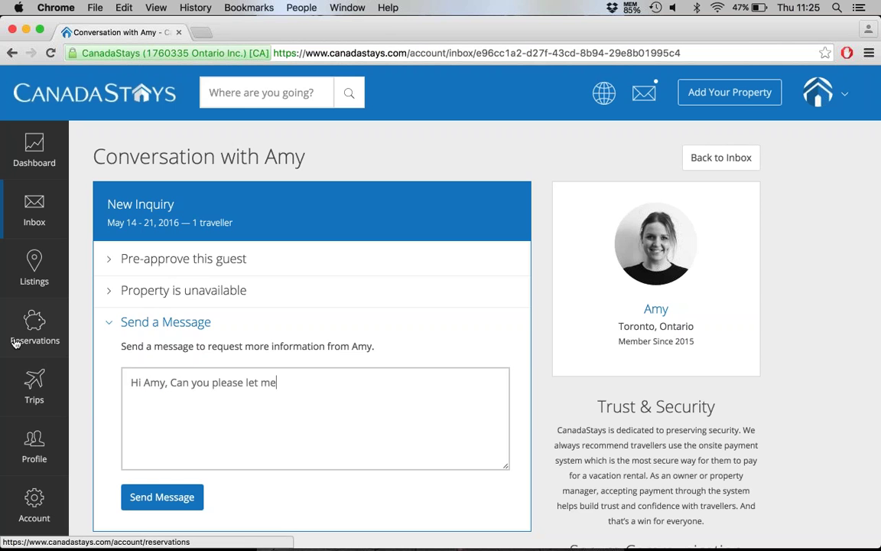
type(" know if you ha")
key("BackSpace")
key("BackSpace")
key("BackSpace")
type(";re")
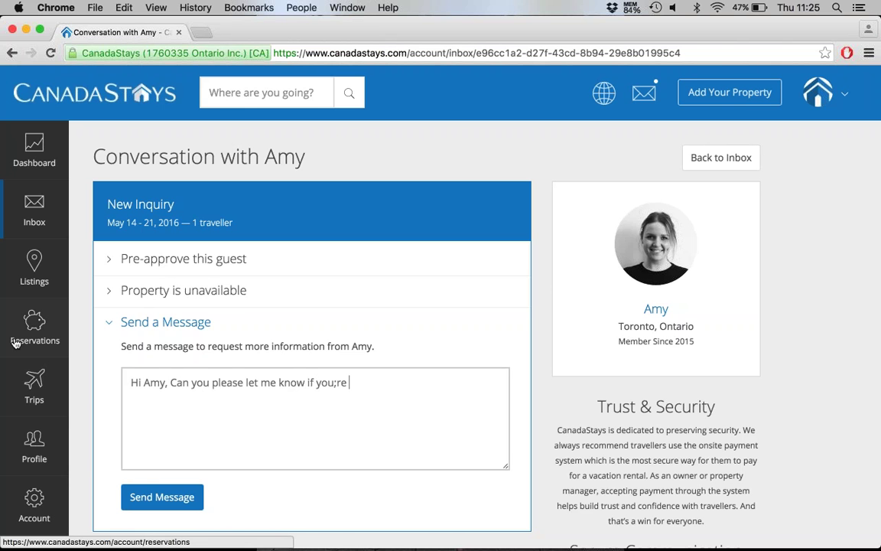
key("BackSpace")
key("BackSpace")
key("BackSpace")
type("'re bl")
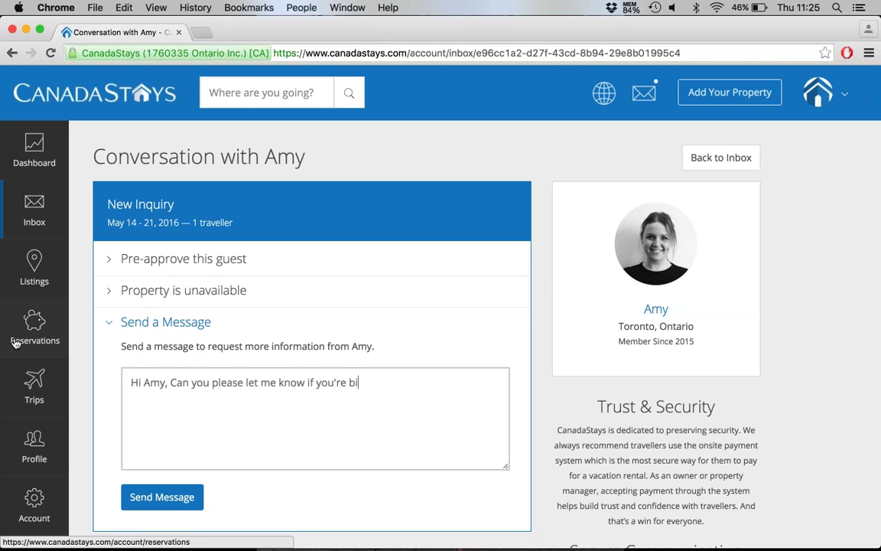
type("nging a pet?")
left_click(157, 498)
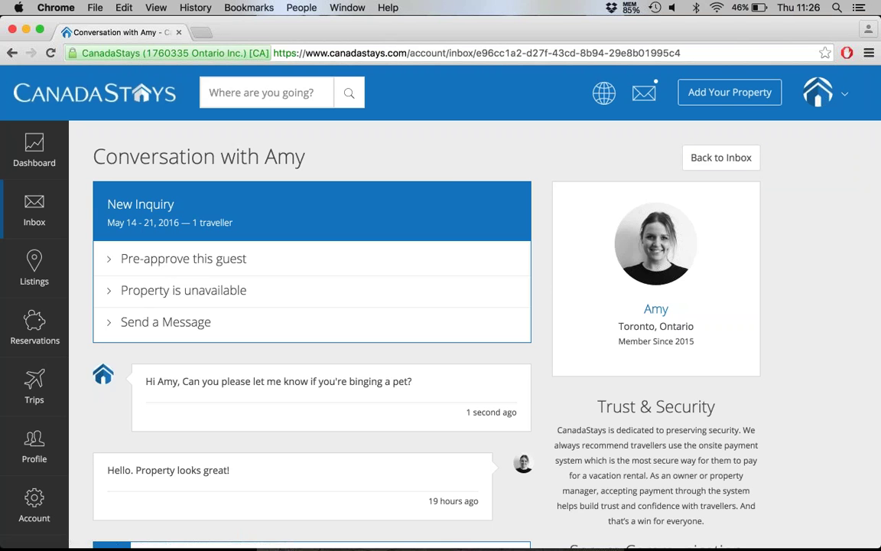
scroll(246, 457, "down", 3)
scroll(229, 382, "up", 3)
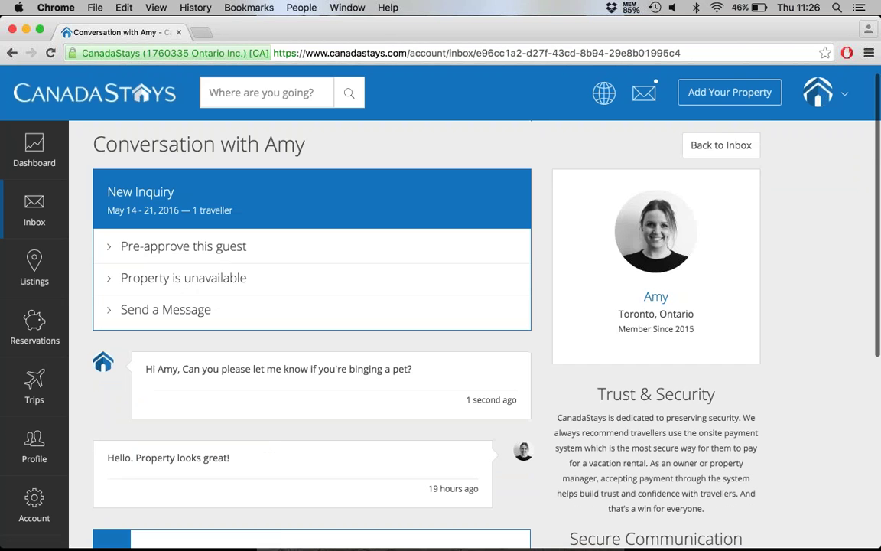
Mark the property unavailable with a note offering the following week, blocking May 14 - 21.
left_click(212, 288)
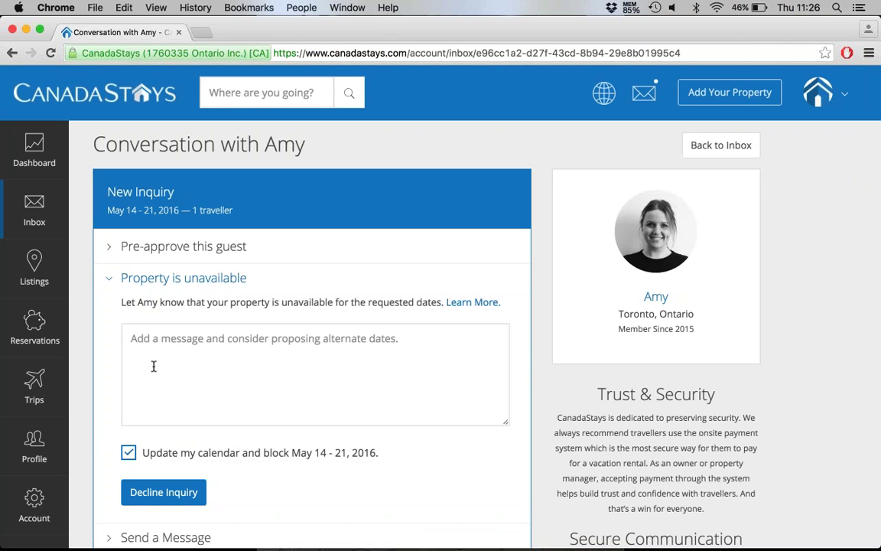
left_click(131, 337)
type("Sorry")
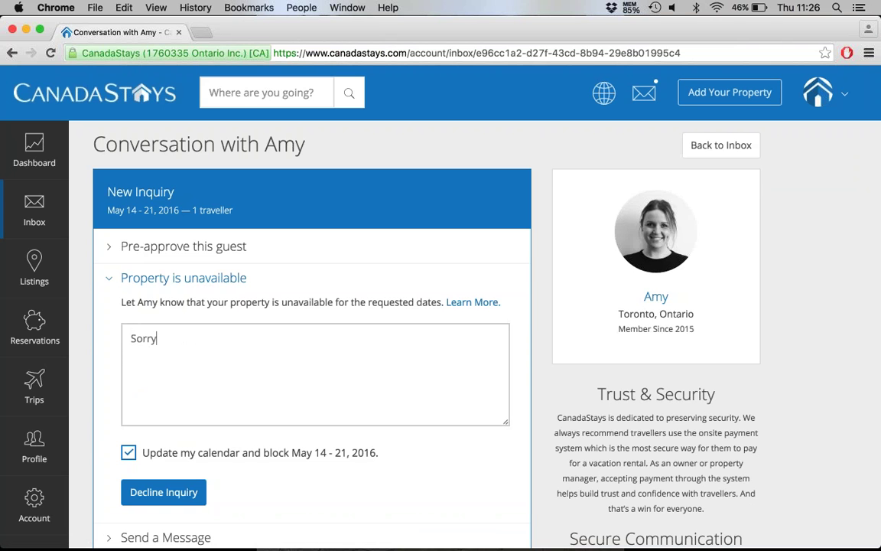
type(" Amy, This is")
key("BackSpace")
type("bo")
key("BackSpace")
key("BackSpace")
key("BackSpace")
type("is booked that ")
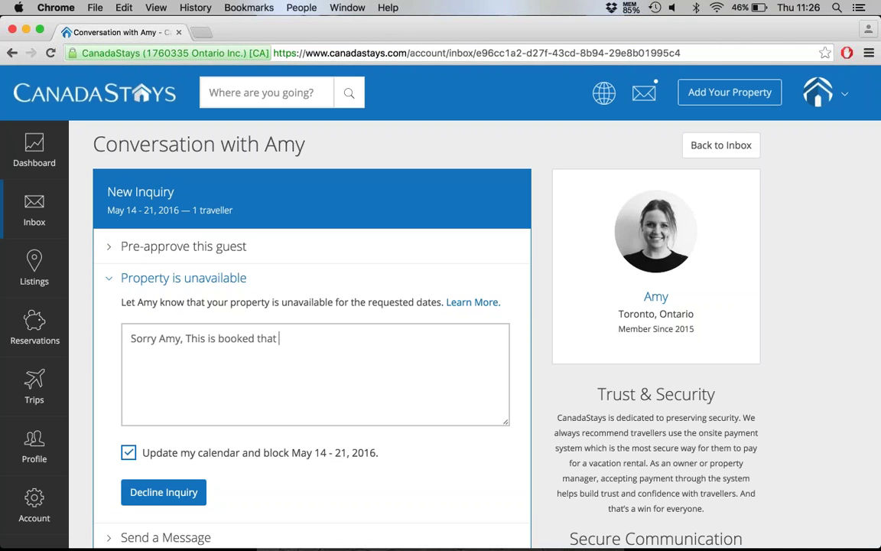
type("week but it's availa")
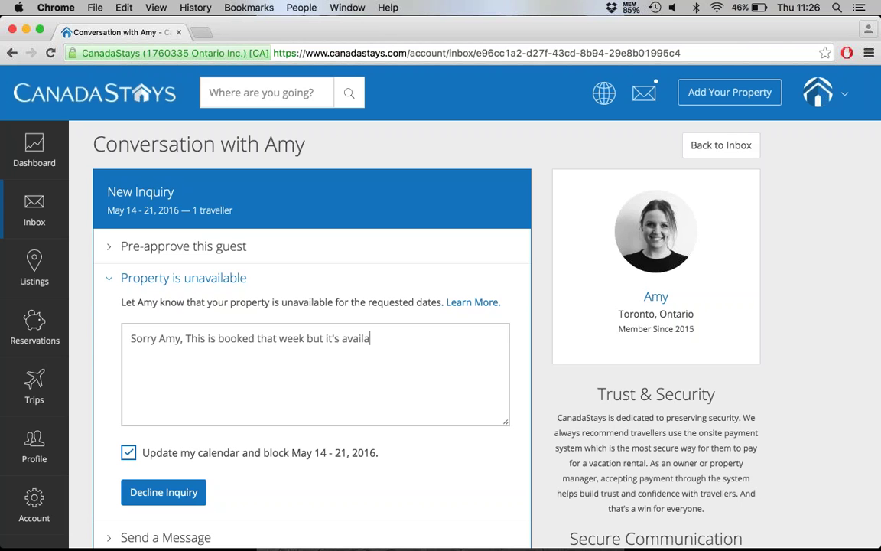
type("lbe the following week. ")
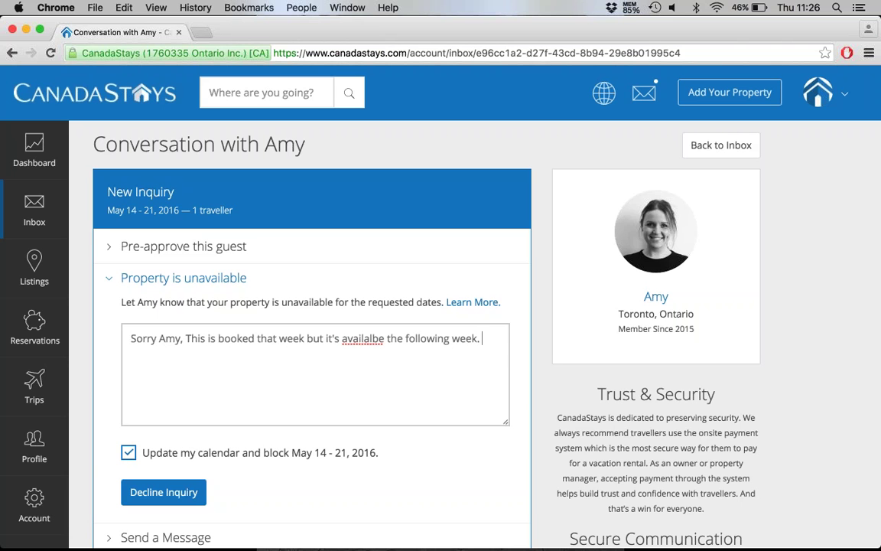
type("Let me know if yo")
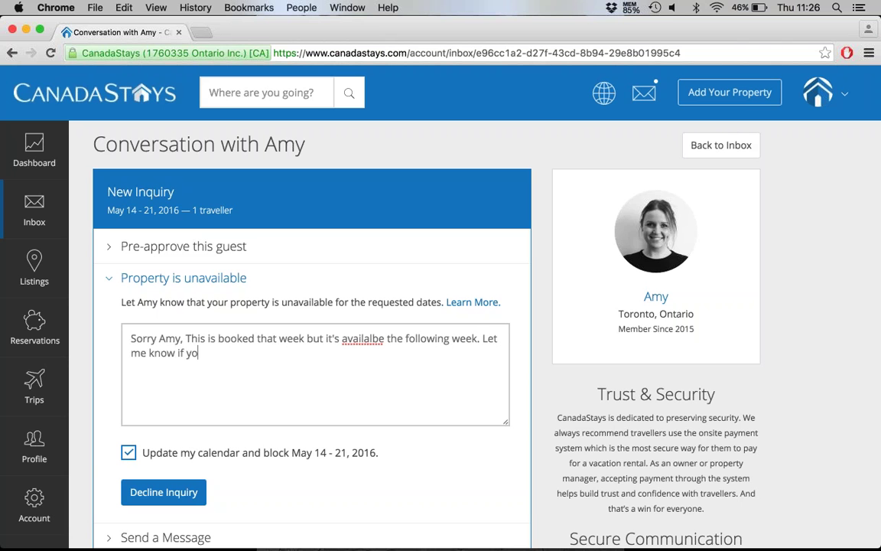
type("u're interestec")
key("BackSpace")
key("BackSpace")
key("BackSpace")
type("ted.")
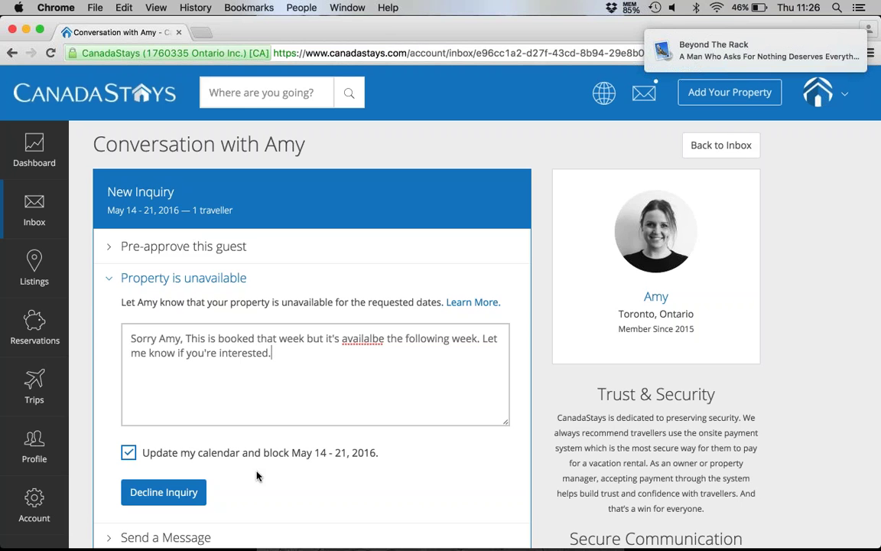
left_click(147, 495)
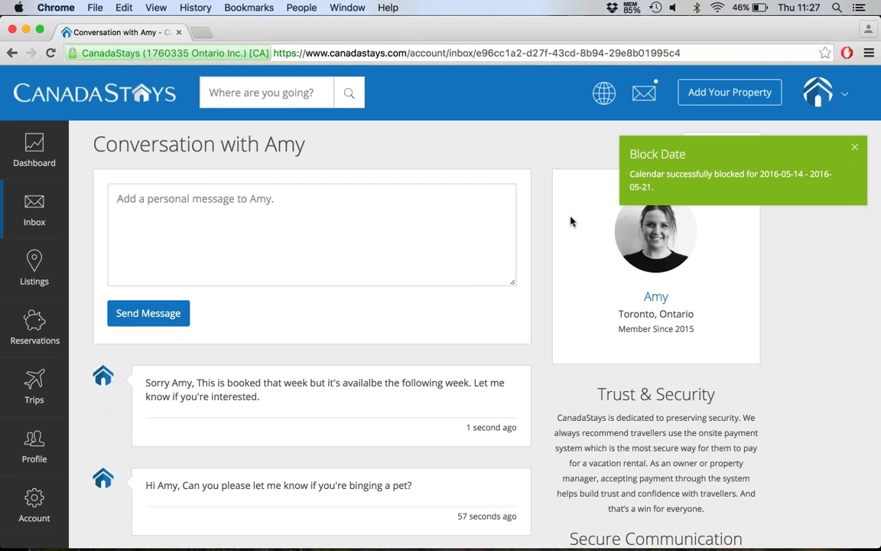
Go back to the Inbox and open the Apr 25 - 26 beach-and-wifi inquiry.
scroll(462, 275, "up", 1)
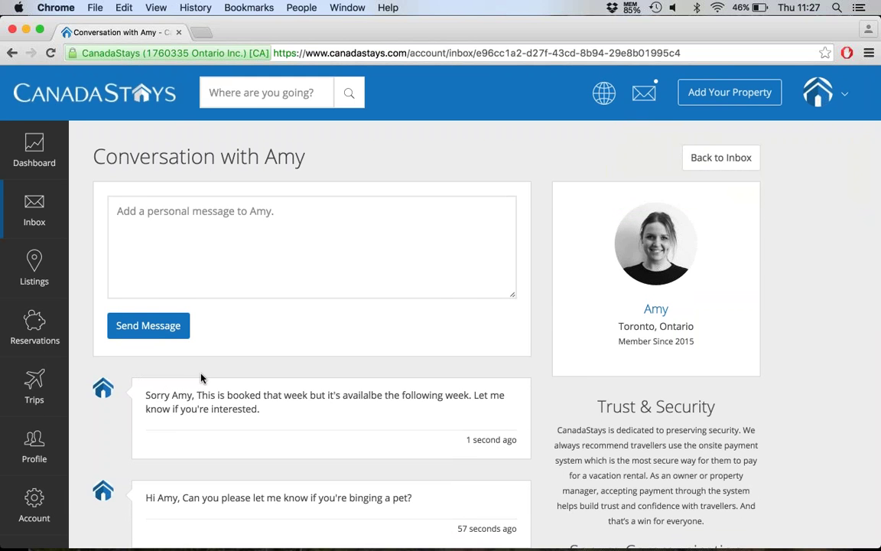
scroll(191, 360, "down", 3)
scroll(204, 384, "down", 5)
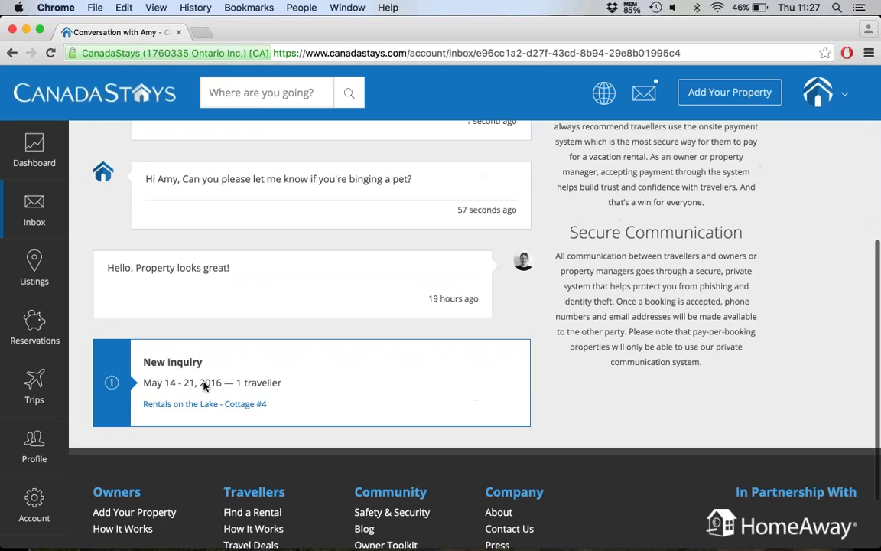
scroll(204, 385, "up", 8)
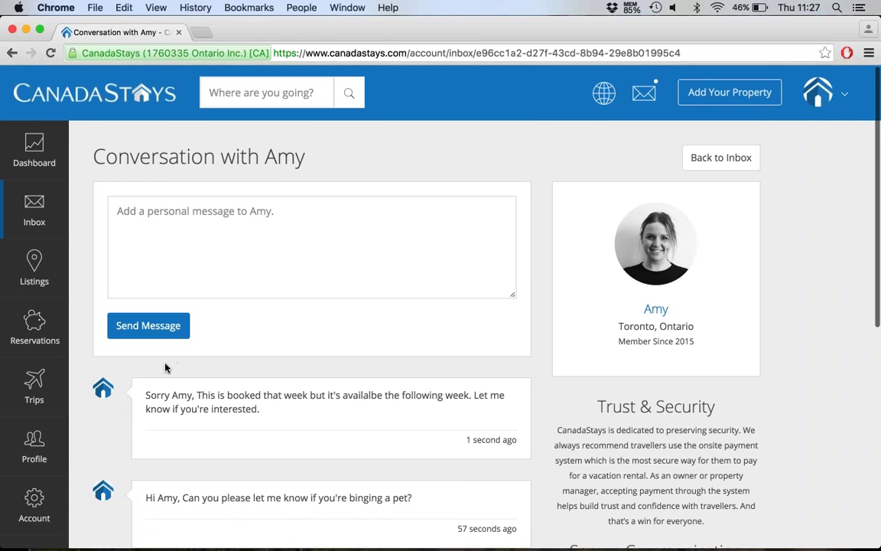
left_click(34, 206)
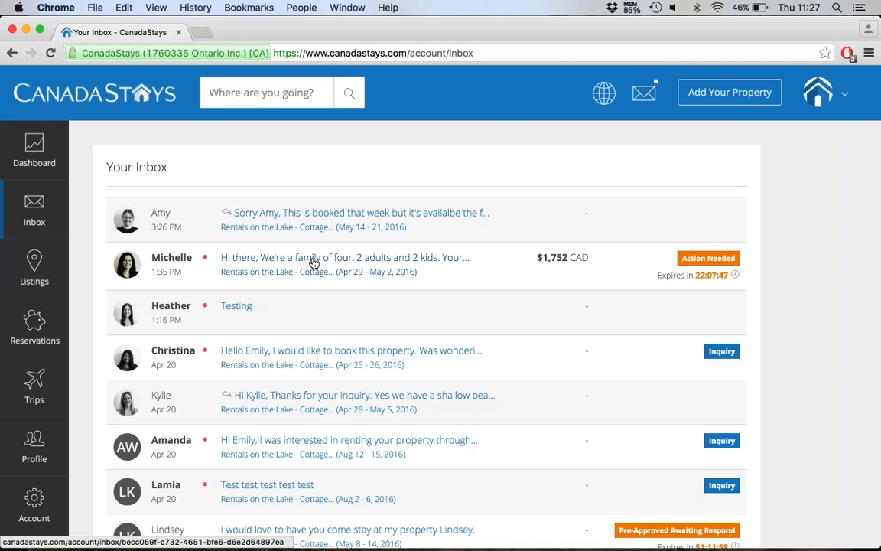
left_click(257, 313)
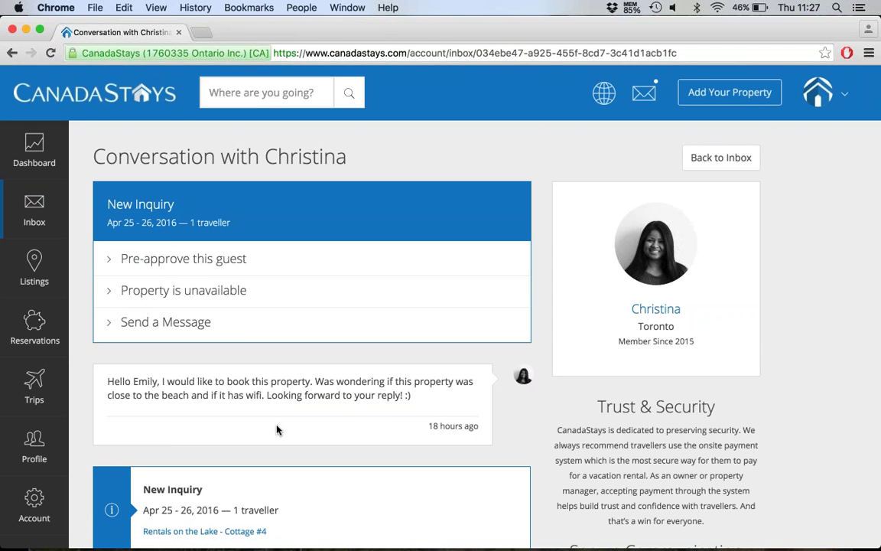
Start a Cottage #4 pre-approval with a 1500 CAD total price and 100 CAD tax.
left_click(220, 261)
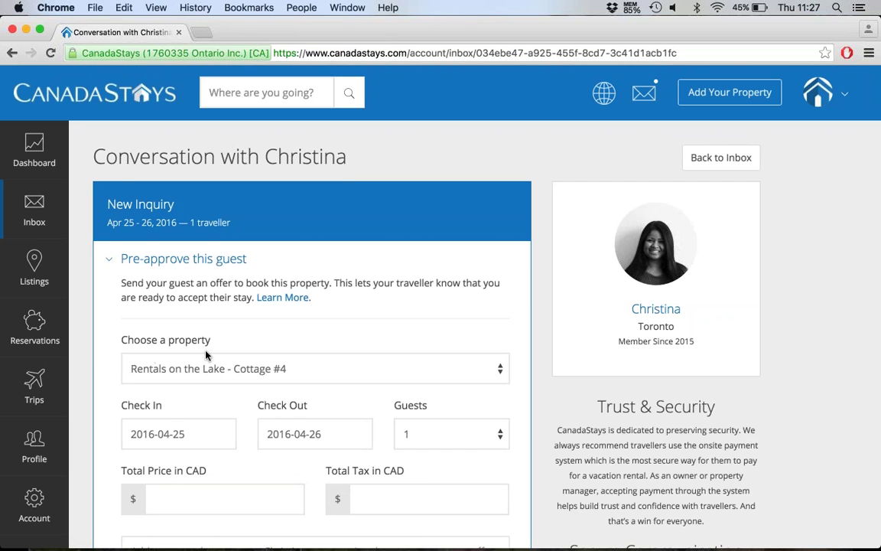
scroll(184, 315, "down", 2)
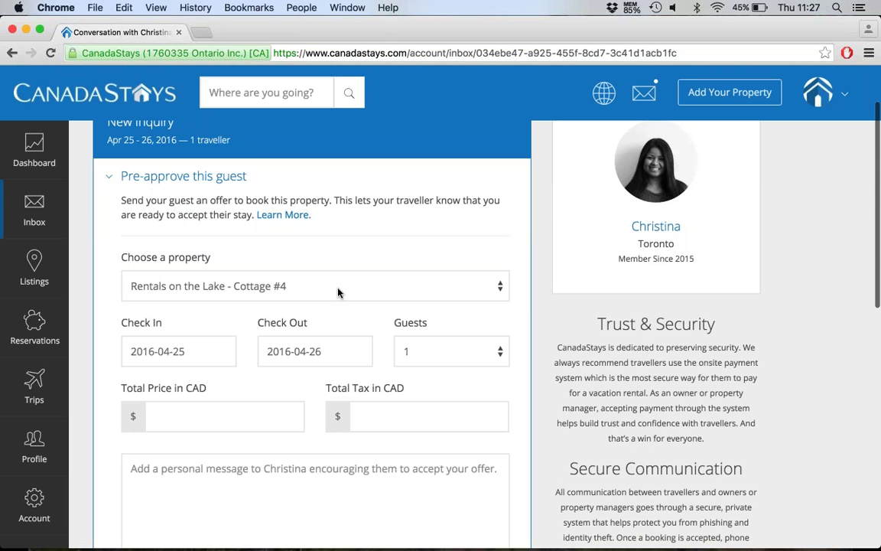
left_click(207, 411)
type("1500")
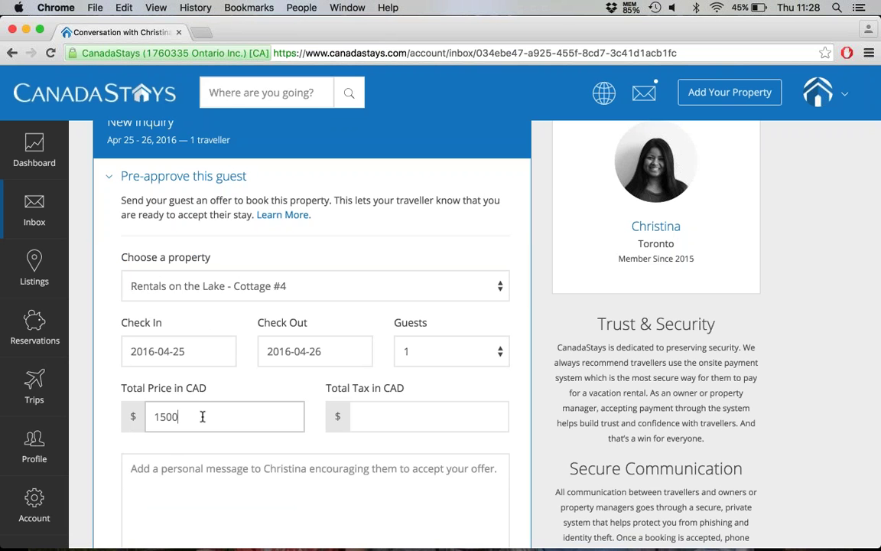
key("Tab")
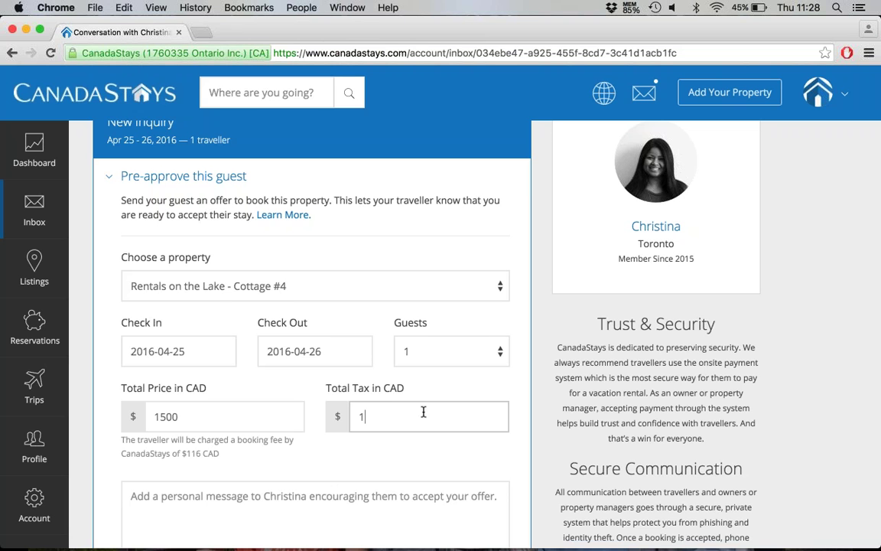
type("00")
scroll(321, 390, "down", 2)
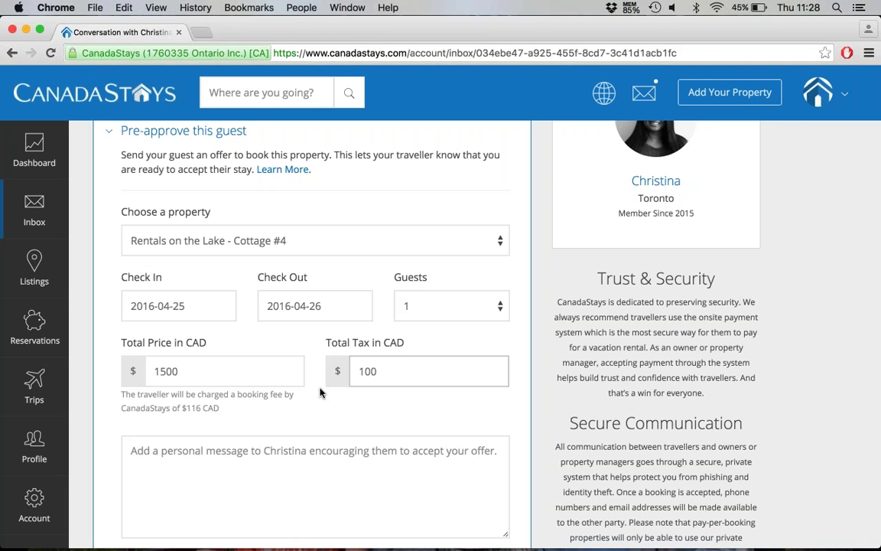
Write a personal message welcoming the guest to stay and asking them to accept the quote.
left_click(291, 458)
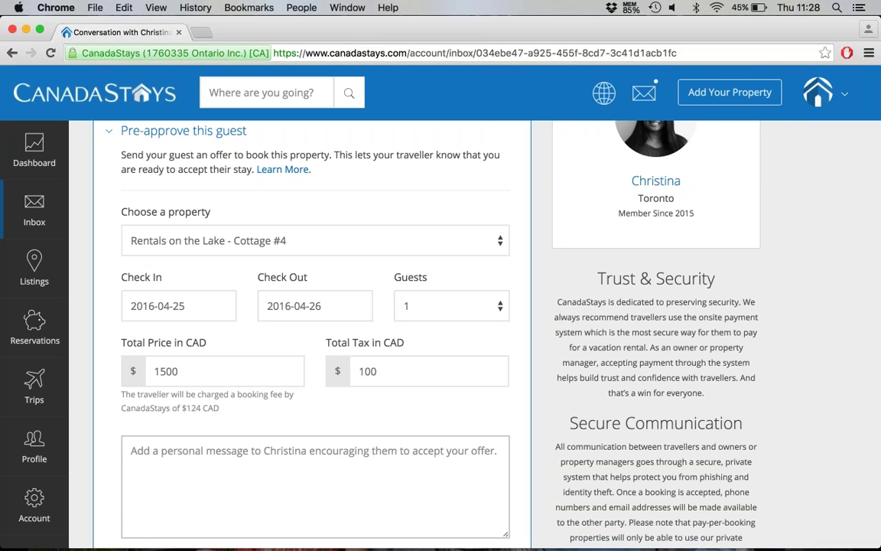
scroll(169, 362, "down", 3)
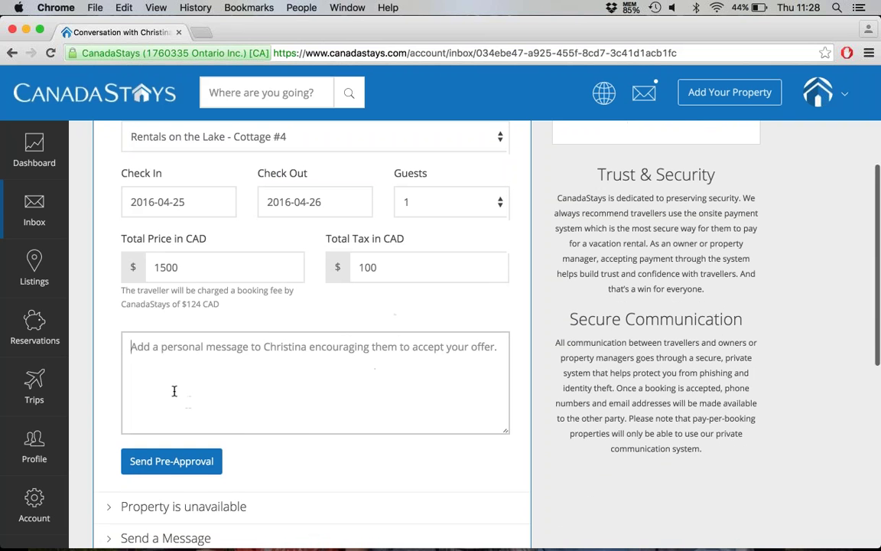
left_click(185, 381)
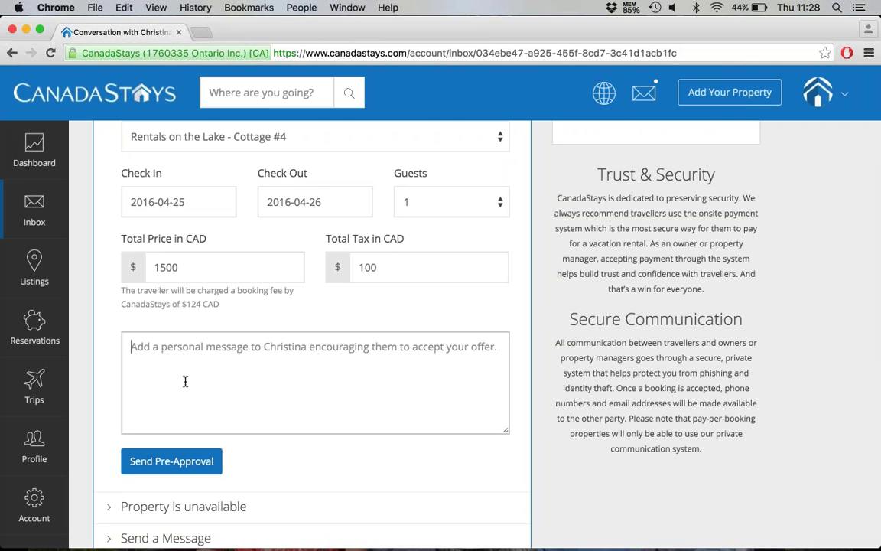
type("Hi Christina")
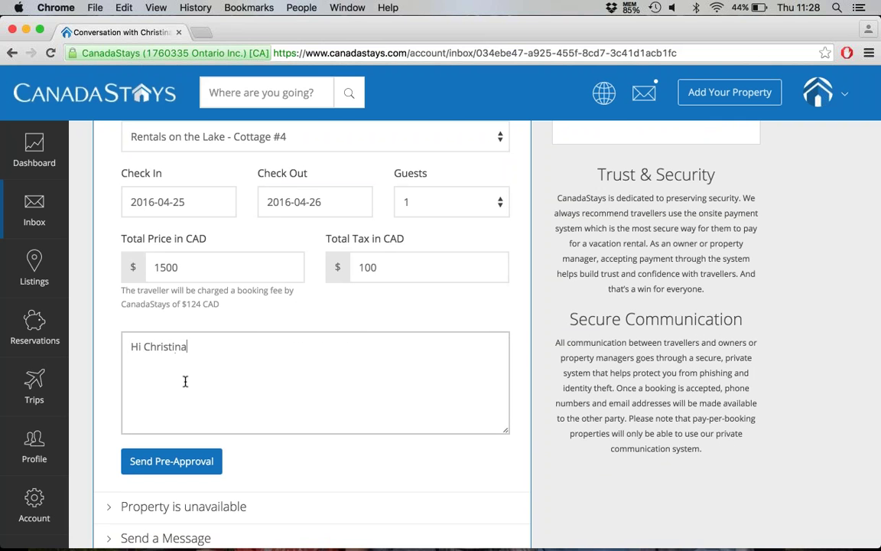
type(", I'd love t")
key("BackSpace")
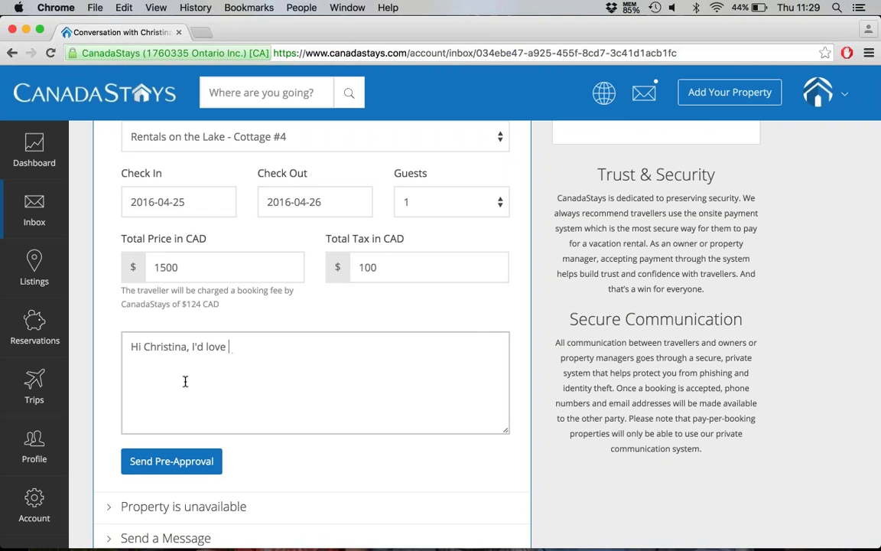
type("to have you come sta")
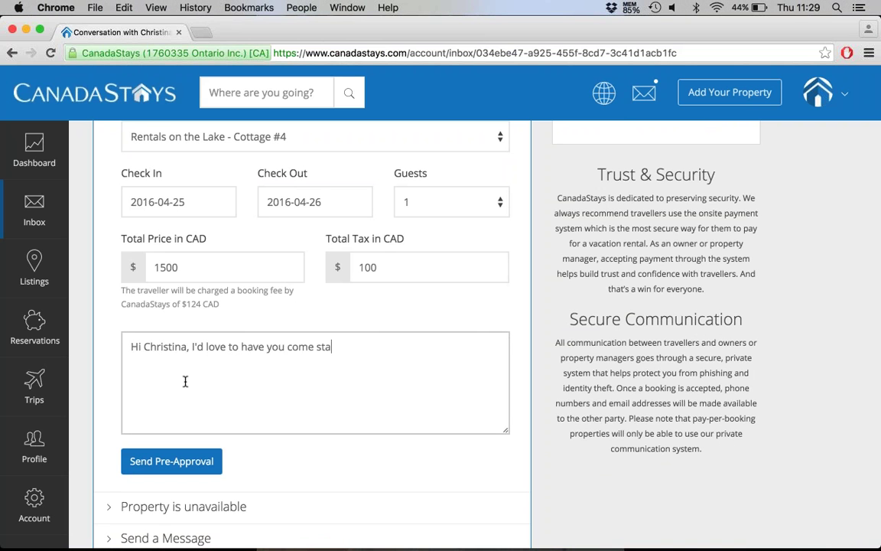
type("y at my property")
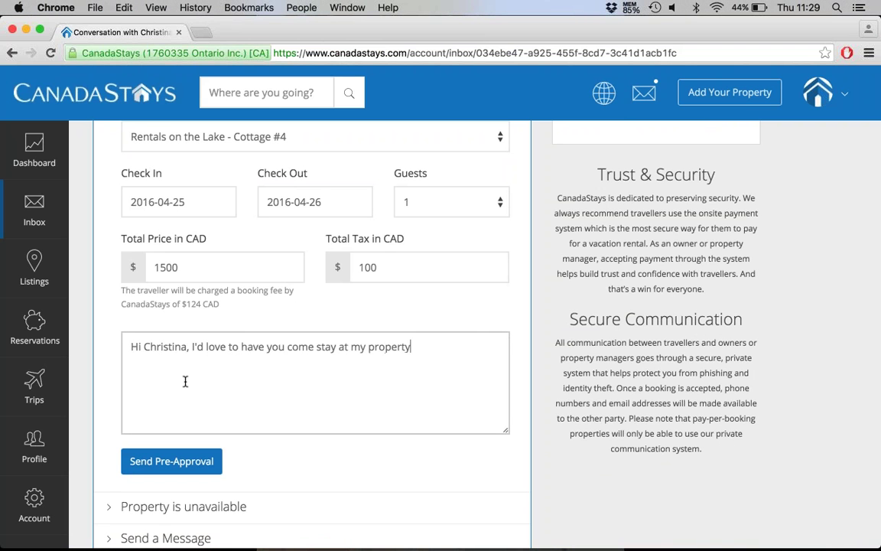
type(". Please accept this quote.")
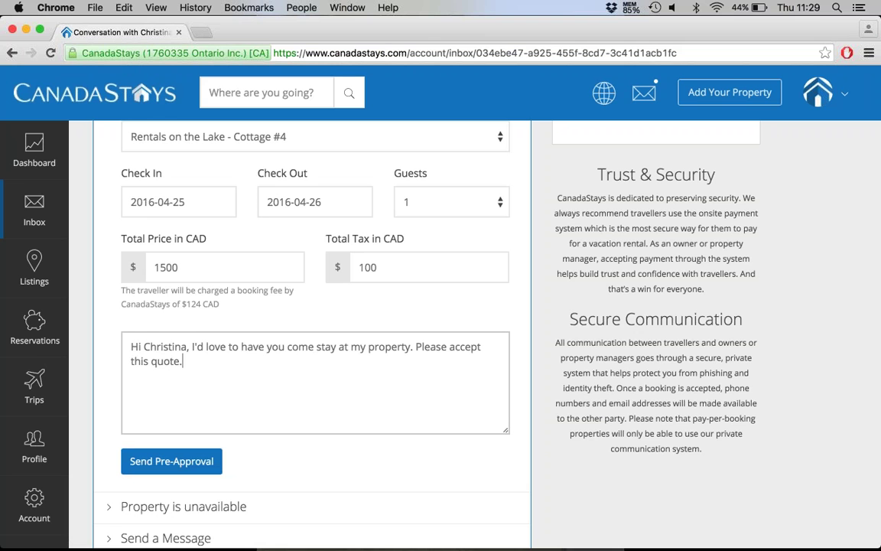
Send the $1,500 CAD Apr 25 - 26 pre-approval and return to the thread's message box.
left_click(173, 462)
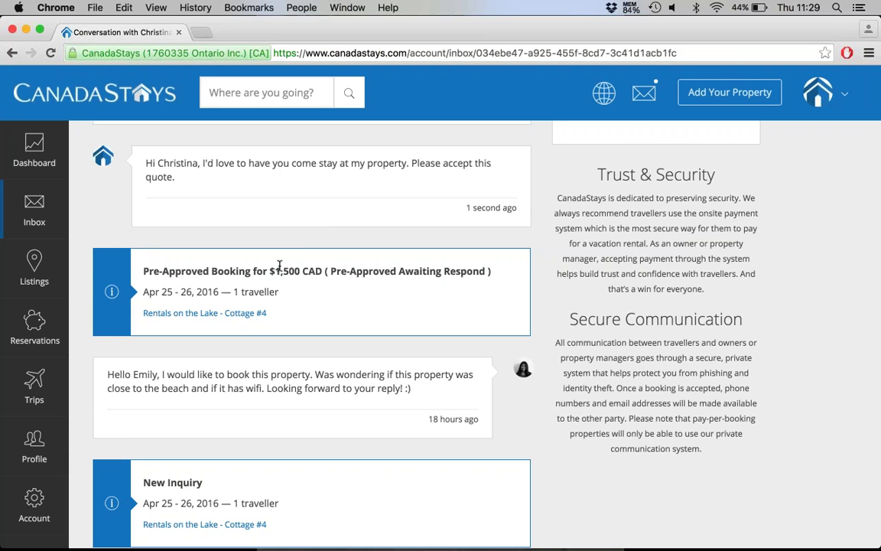
scroll(316, 245, "up", 1)
scroll(317, 244, "down", 4)
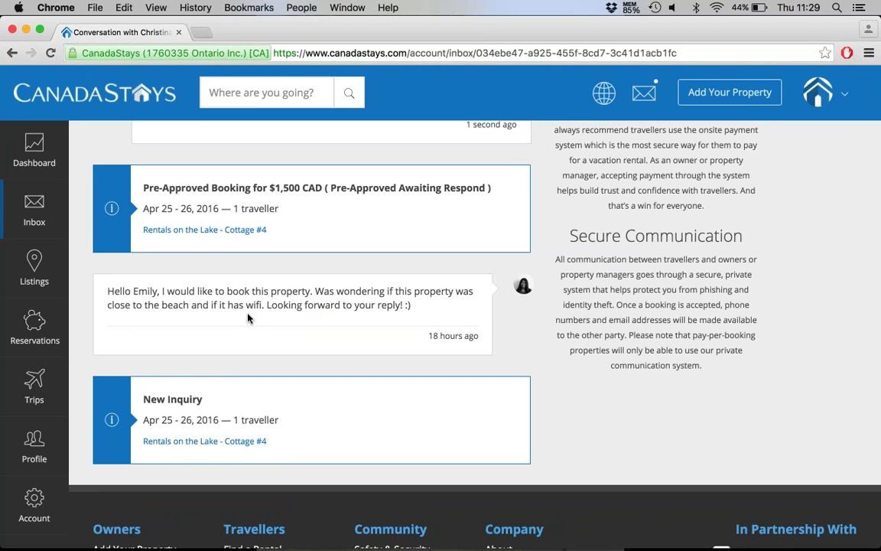
scroll(248, 314, "up", 2)
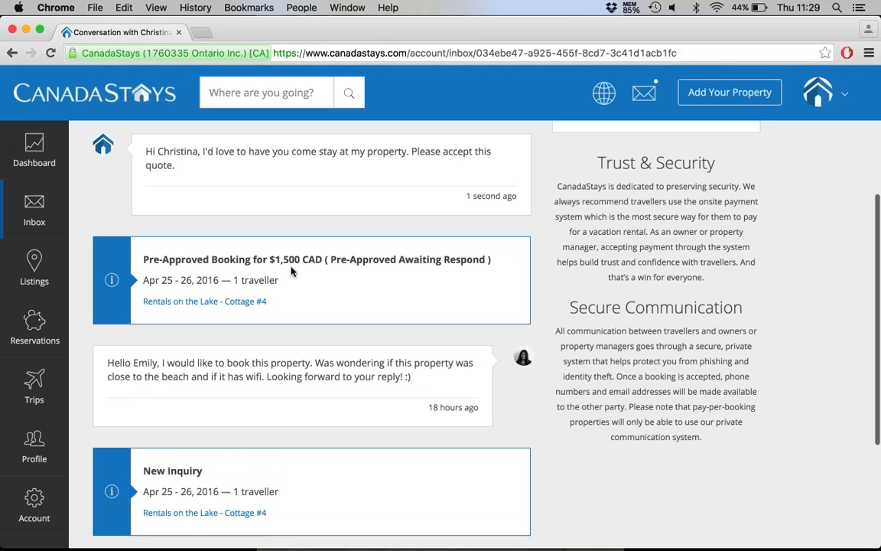
scroll(291, 269, "up", 2)
scroll(248, 272, "up", 4)
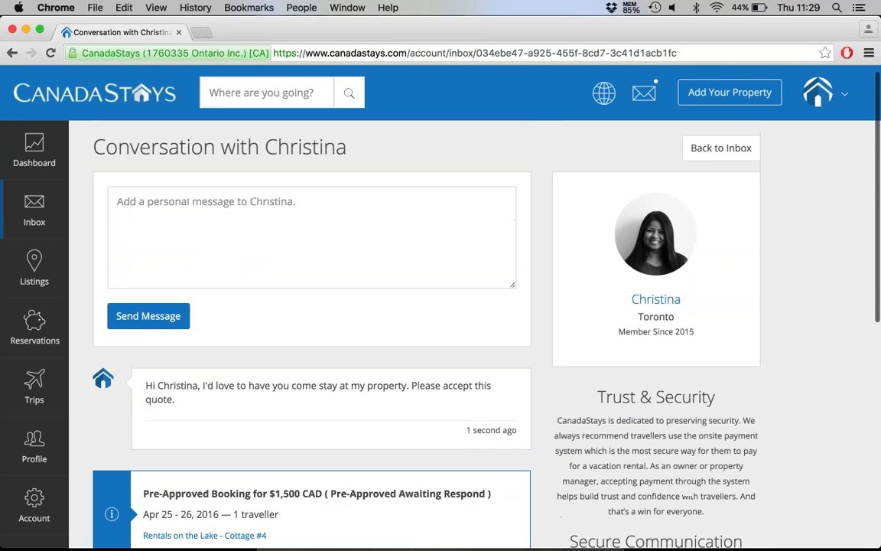
left_click(213, 251)
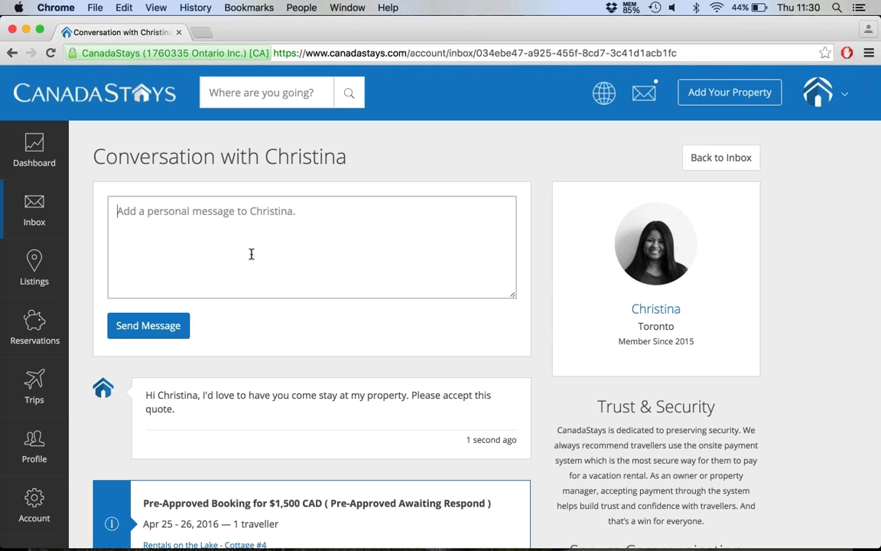
Open the Action Needed $1,752 CAD Apr 29 - May 2 request from the Inbox and choose Respond Now.
left_click(32, 217)
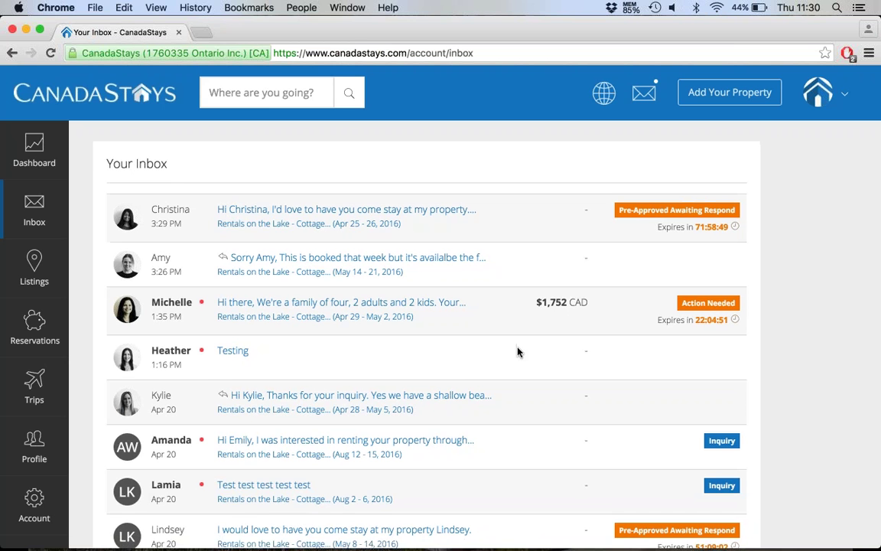
scroll(518, 352, "down", 1)
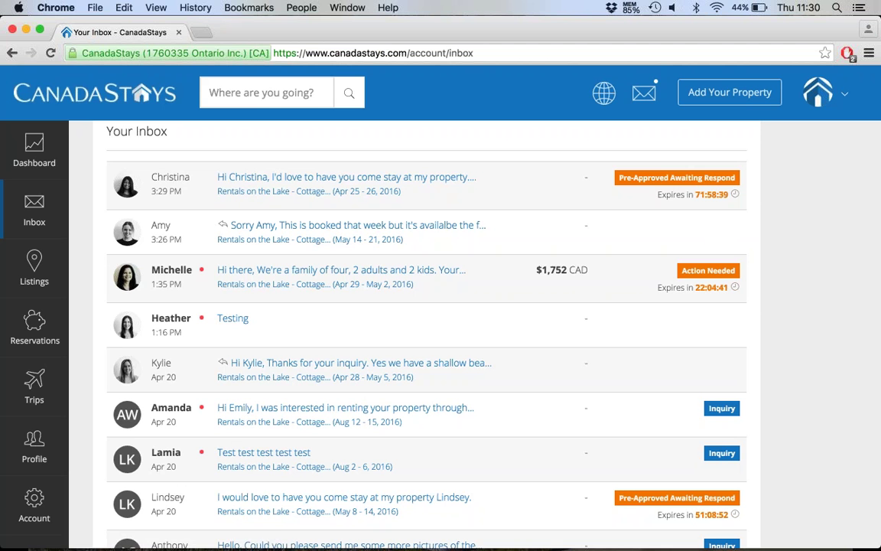
mouse_move(222, 225)
left_click(431, 272)
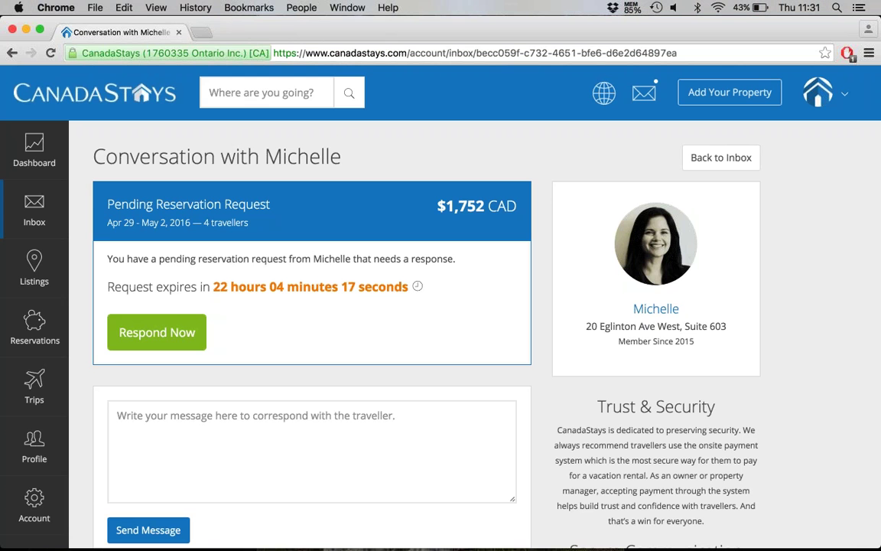
scroll(279, 305, "down", 2)
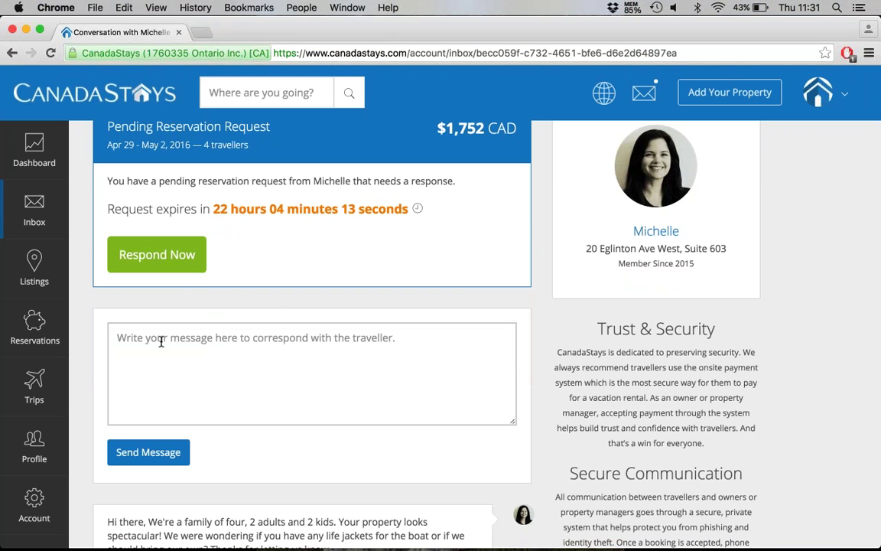
scroll(246, 296, "up", 2)
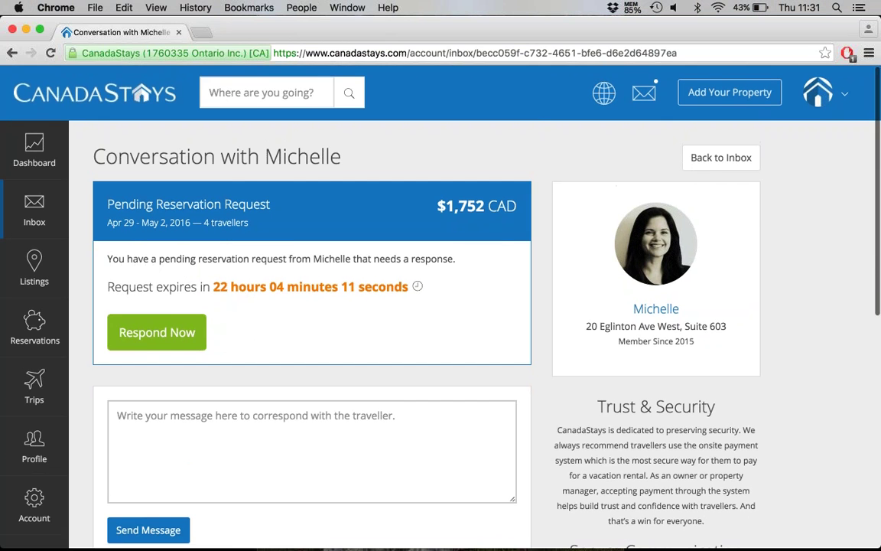
left_click(145, 339)
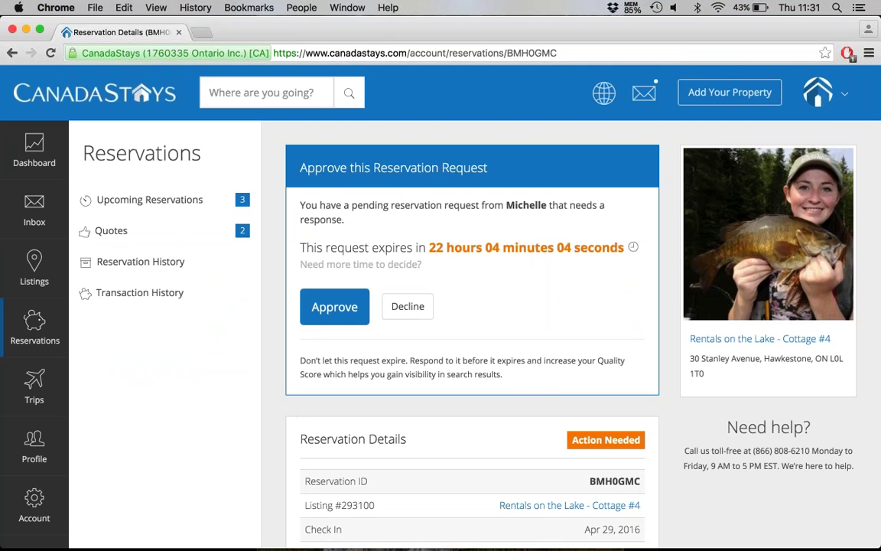
Ask for more time to decide on the pending Cottage #4 reservation request.
scroll(404, 306, "down", 5)
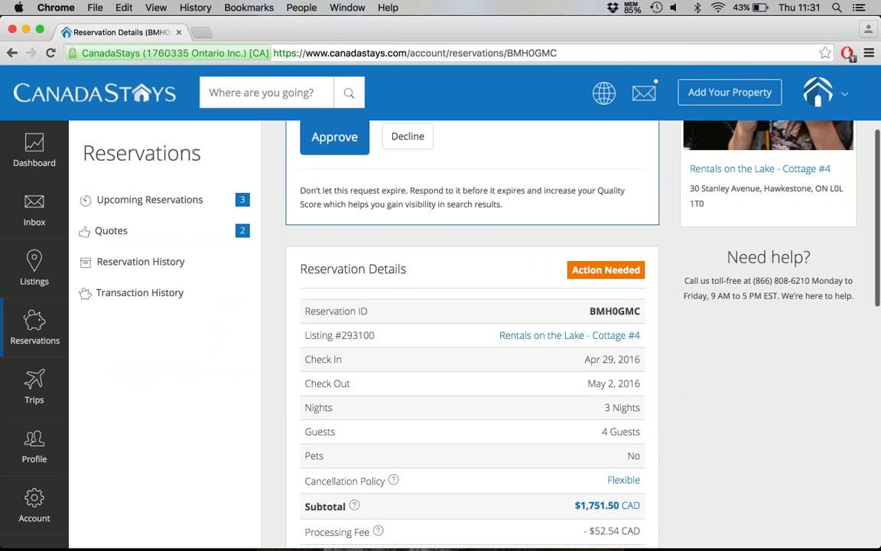
scroll(472, 329, "up", 2)
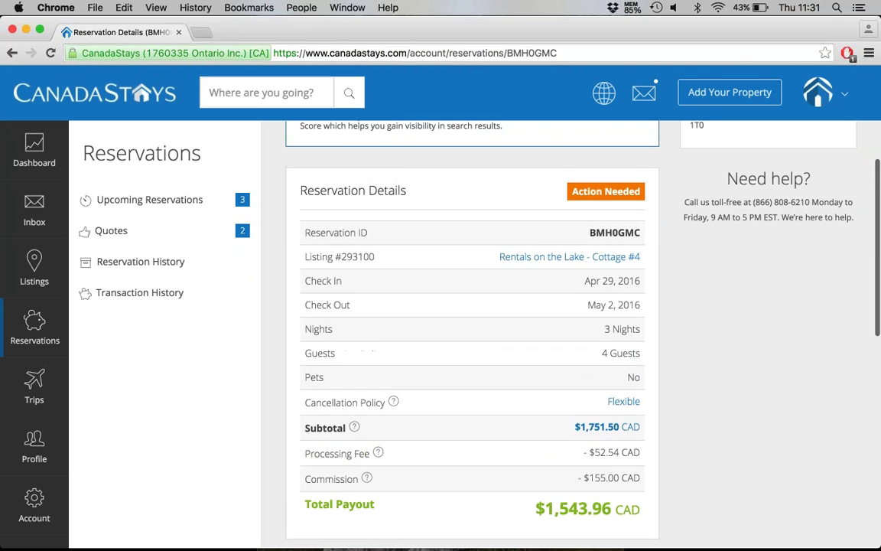
scroll(334, 271, "down", 4)
scroll(335, 271, "up", 8)
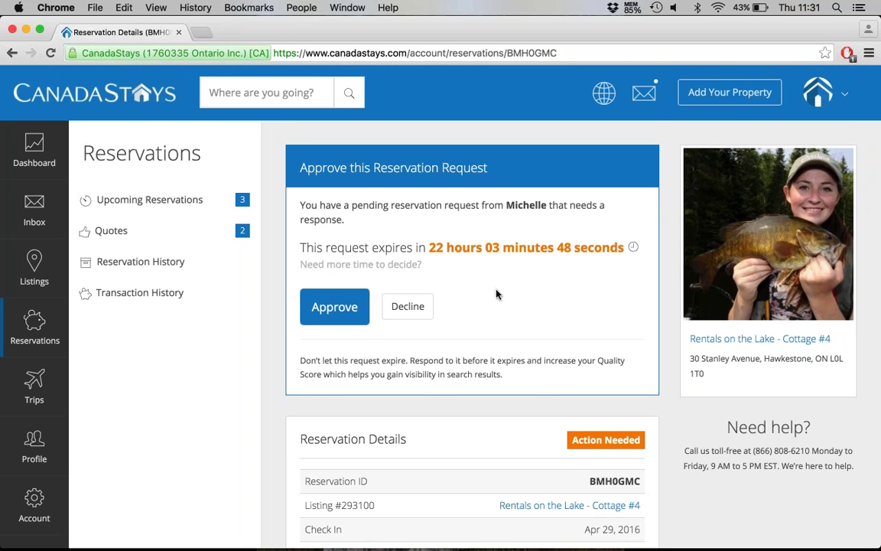
left_click(334, 268)
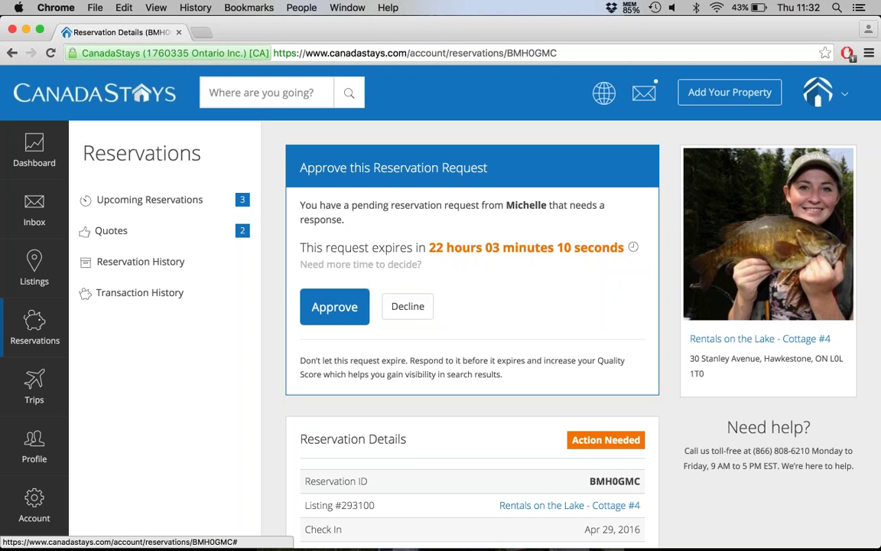
Review the guest information, reservation timeline and $1,543.96 CAD payout, then return to the Approve panel.
scroll(449, 354, "down", 3)
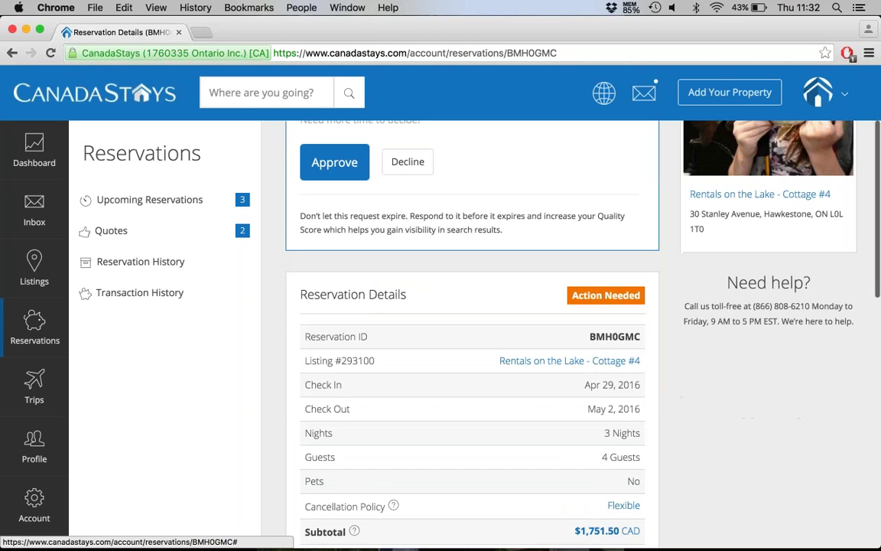
scroll(408, 342, "down", 2)
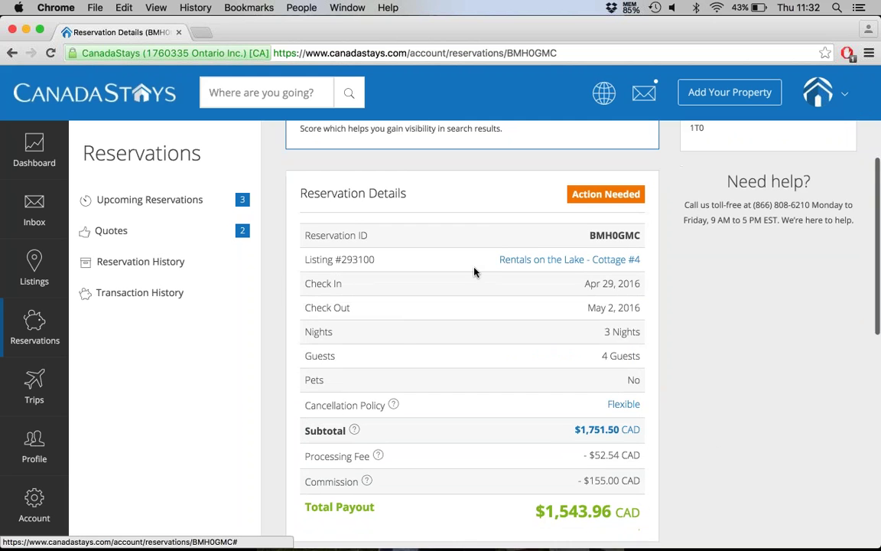
scroll(387, 375, "down", 1)
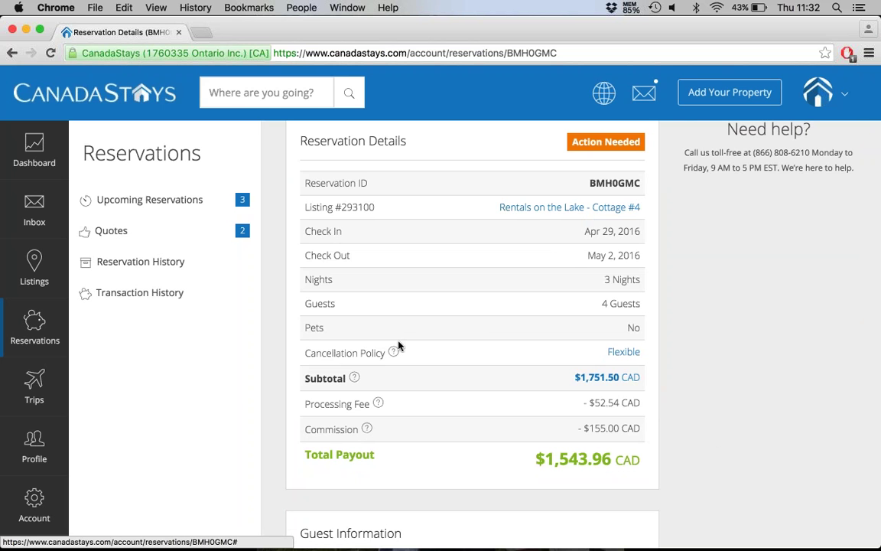
mouse_move(394, 357)
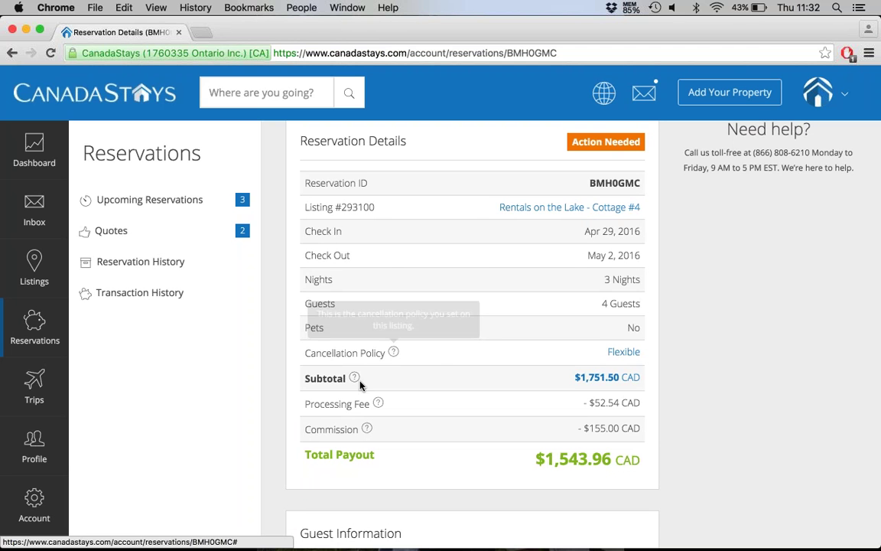
mouse_move(355, 381)
mouse_move(377, 406)
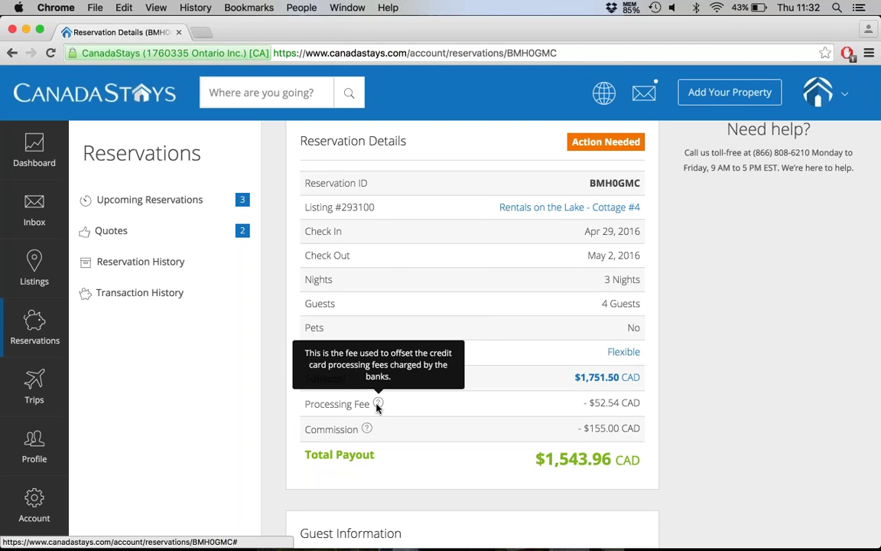
mouse_move(367, 433)
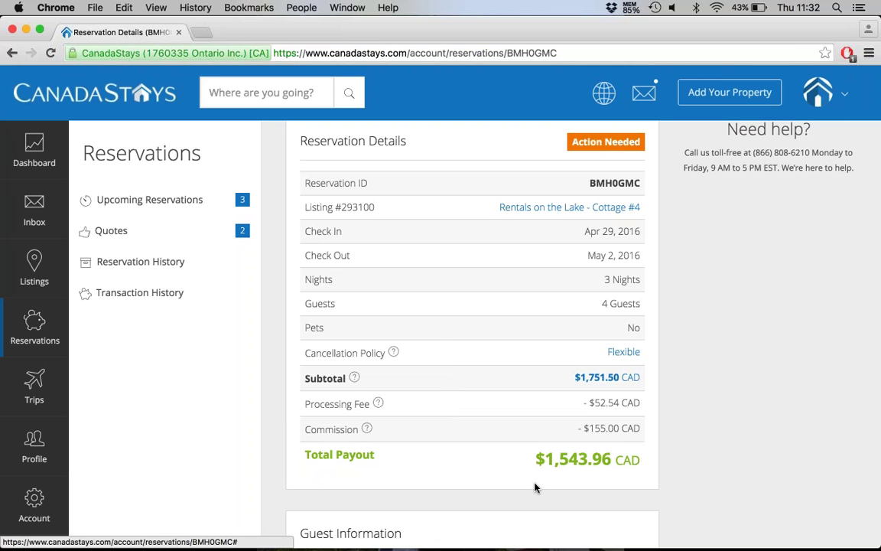
mouse_move(599, 380)
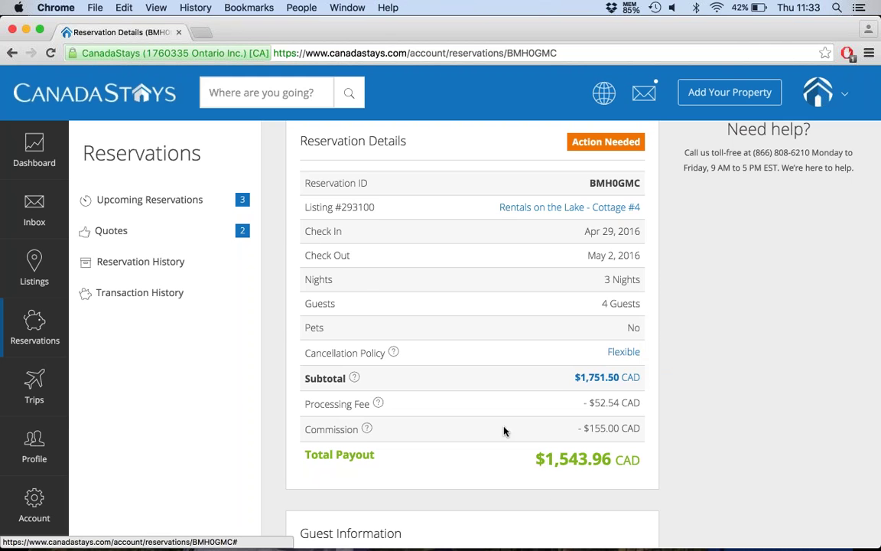
scroll(503, 431, "down", 5)
scroll(503, 430, "down", 3)
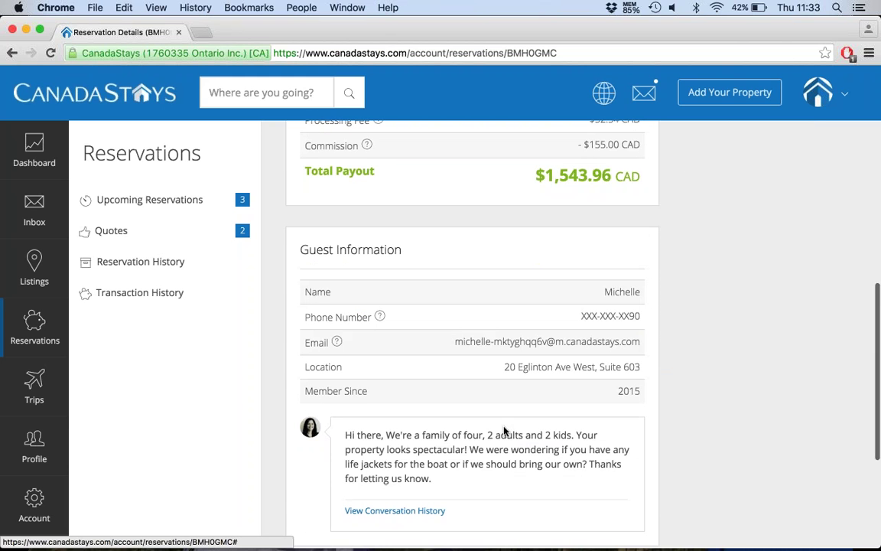
mouse_move(337, 342)
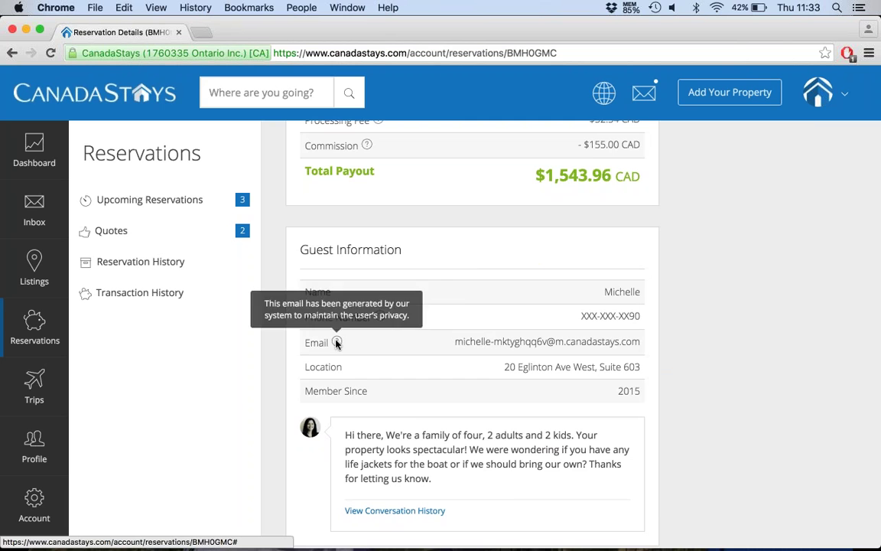
scroll(411, 426, "down", 6)
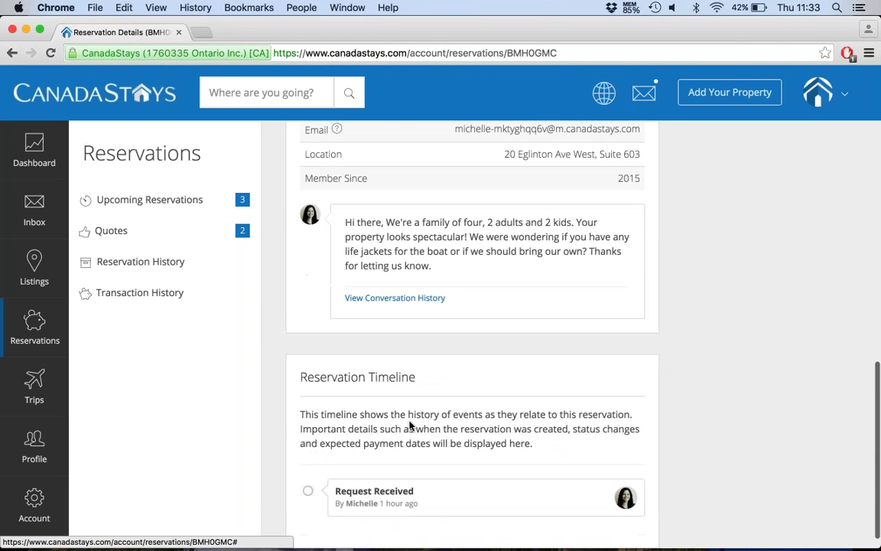
scroll(394, 417, "down", 1)
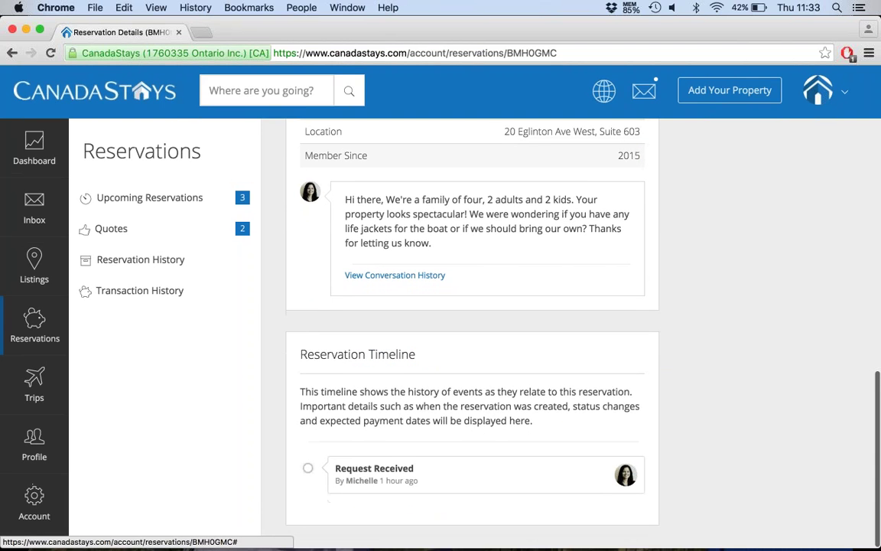
scroll(382, 409, "up", 20)
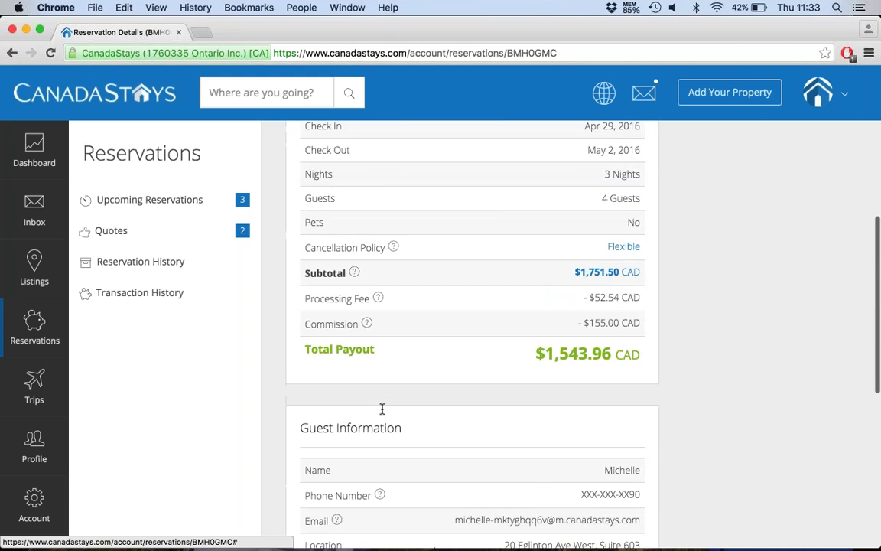
scroll(382, 409, "up", 4)
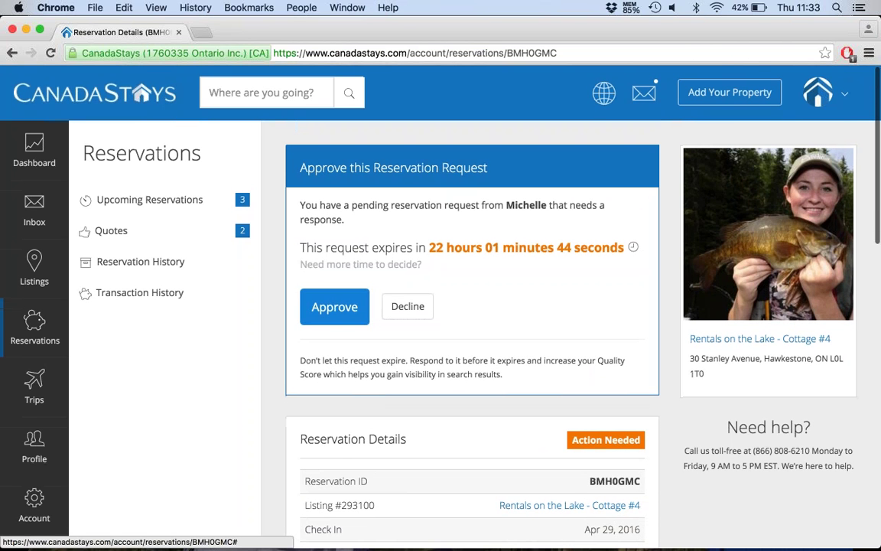
Approve the Apr 29 - May 2 Cottage #4 request, paying out $1,543.96 CAD.
left_click(334, 309)
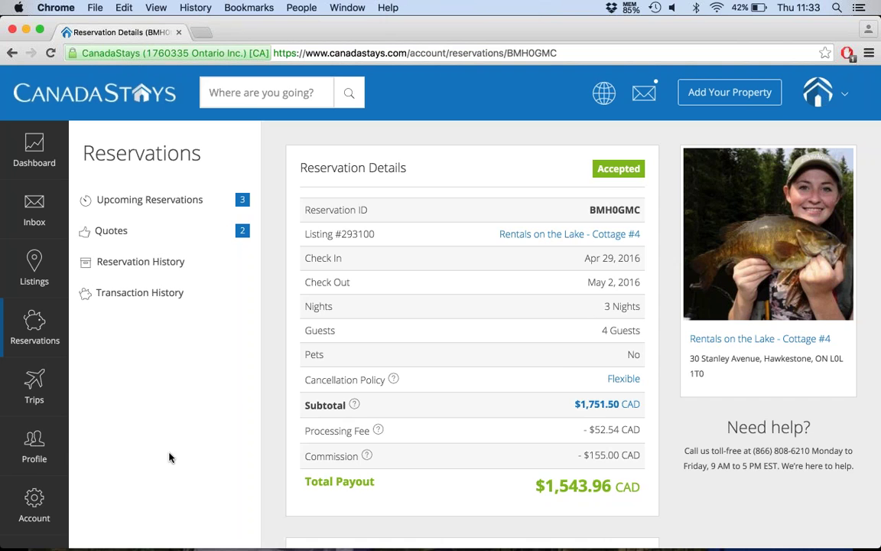
scroll(161, 433, "down", 3)
scroll(161, 433, "up", 3)
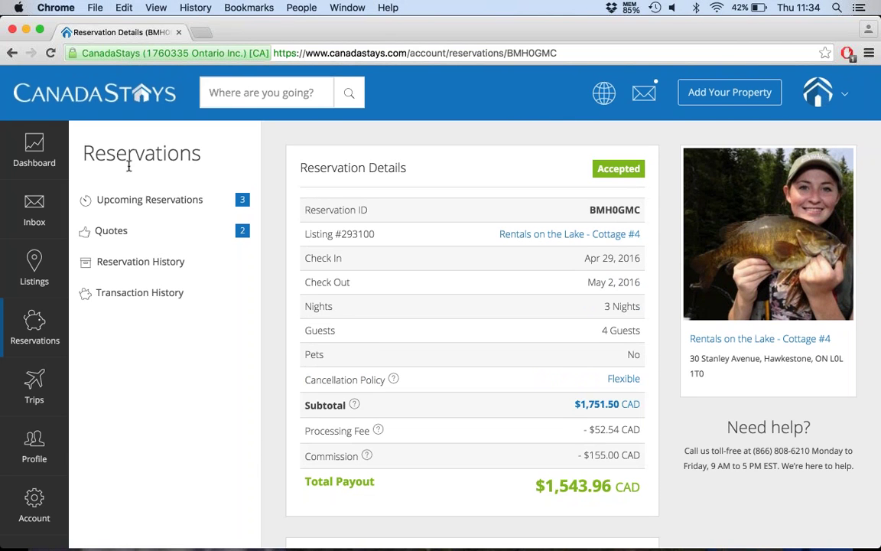
Check the Inbox shows the Apr 29 - May 2 request as Accepted, then go to Reservations.
left_click(38, 206)
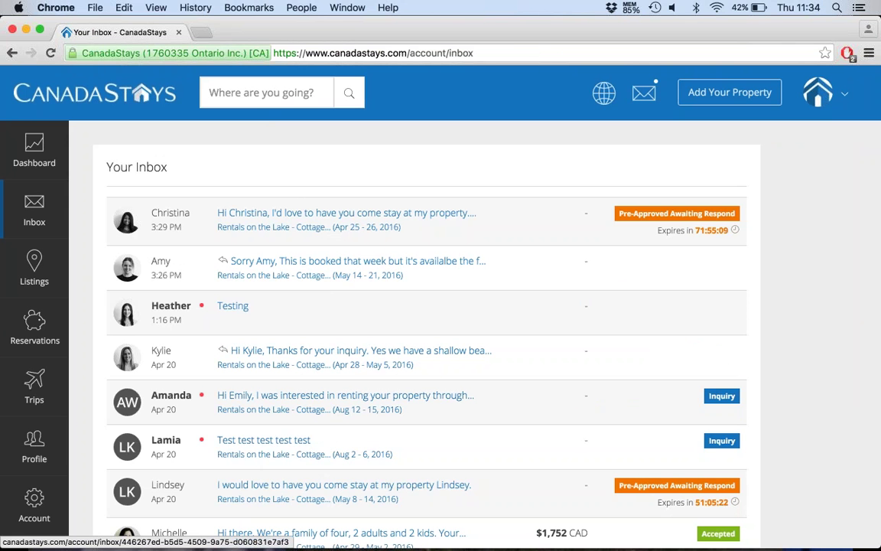
scroll(264, 451, "down", 1)
scroll(264, 451, "down", 4)
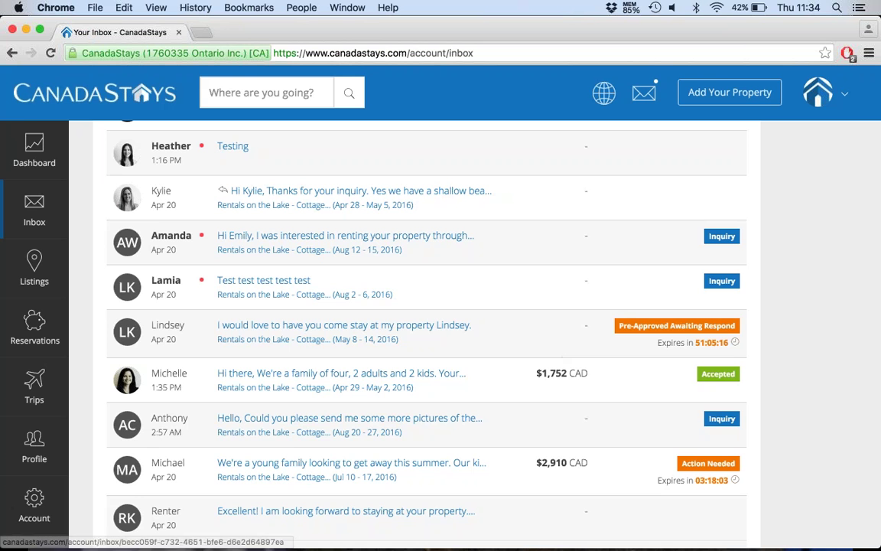
scroll(437, 396, "up", 2)
scroll(437, 396, "up", 3)
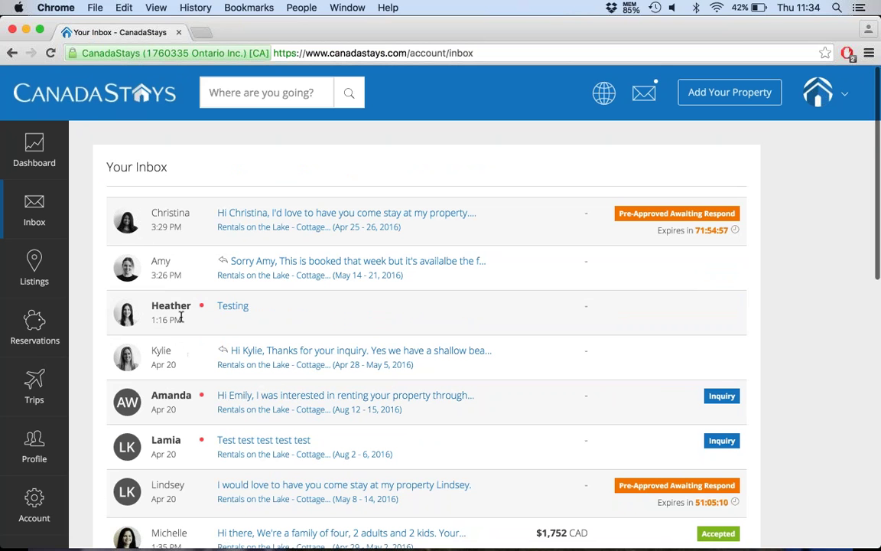
mouse_move(227, 264)
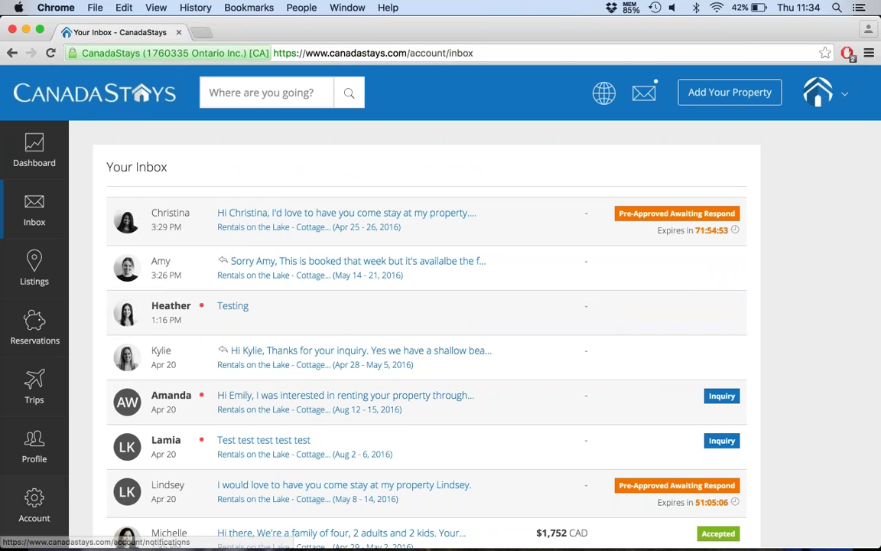
left_click(42, 324)
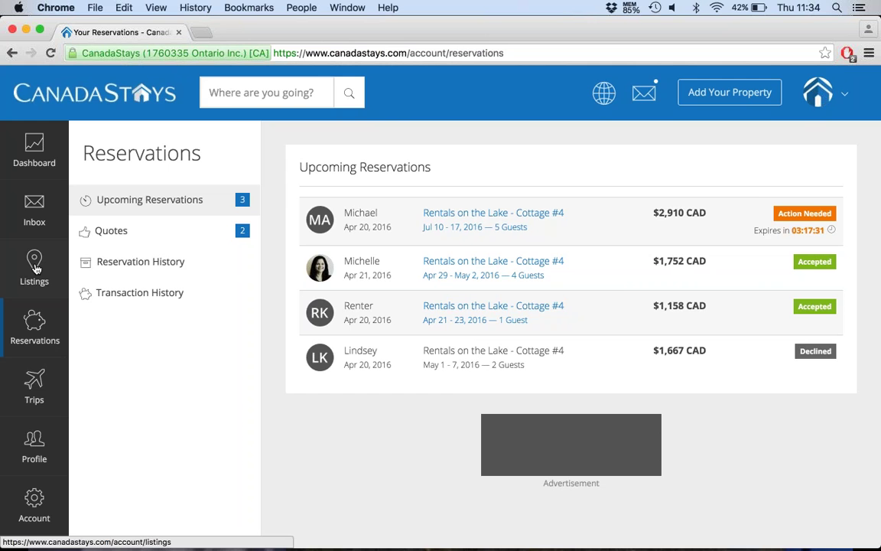
Open Your Listings and scan the eleven listings, their products and Apr 20, 2017 expiries.
left_click(35, 267)
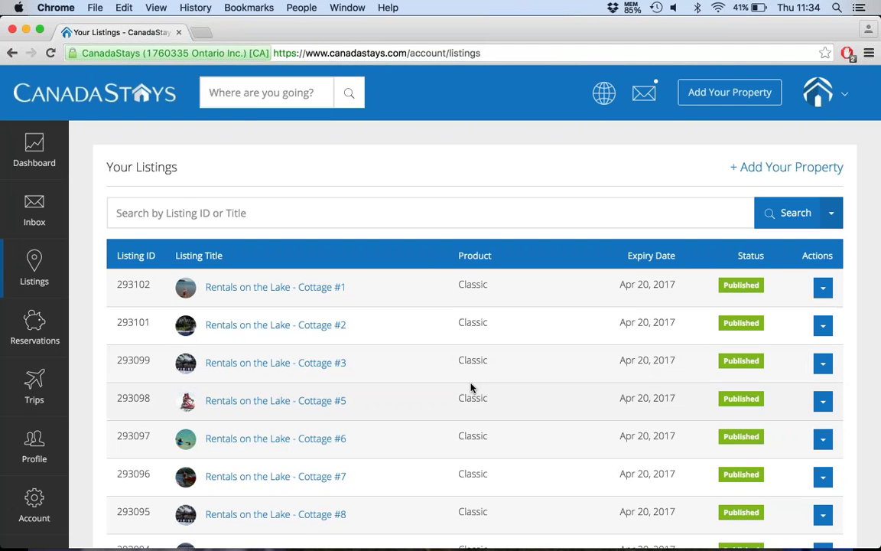
scroll(470, 454, "down", 5)
scroll(470, 454, "up", 1)
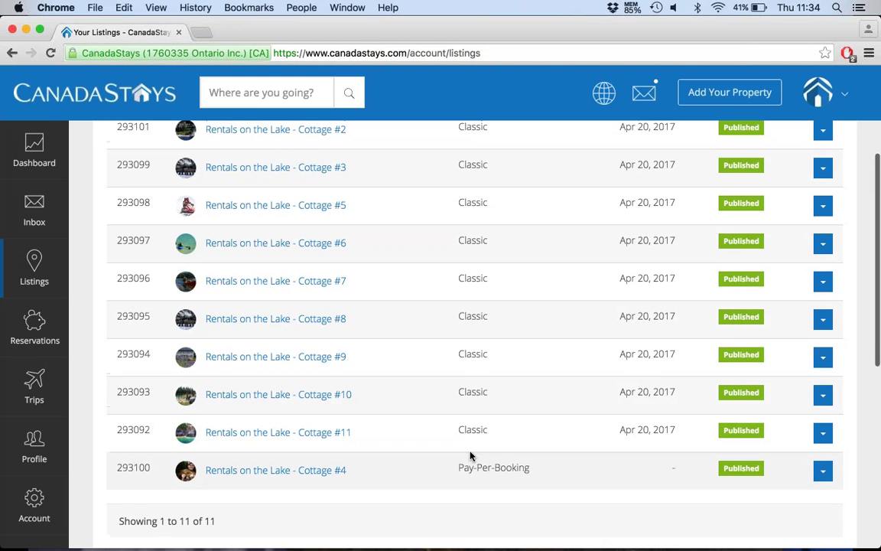
scroll(472, 358, "down", 2)
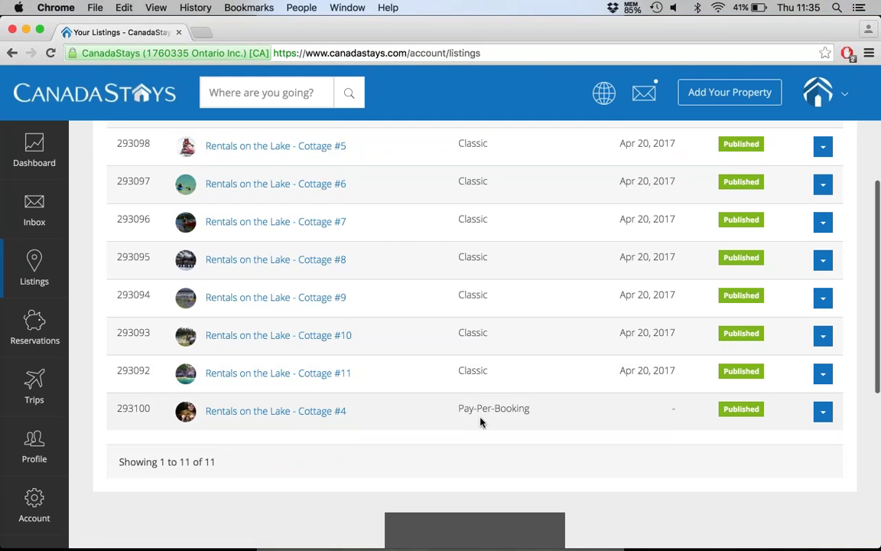
scroll(523, 393, "up", 6)
scroll(470, 349, "up", 1)
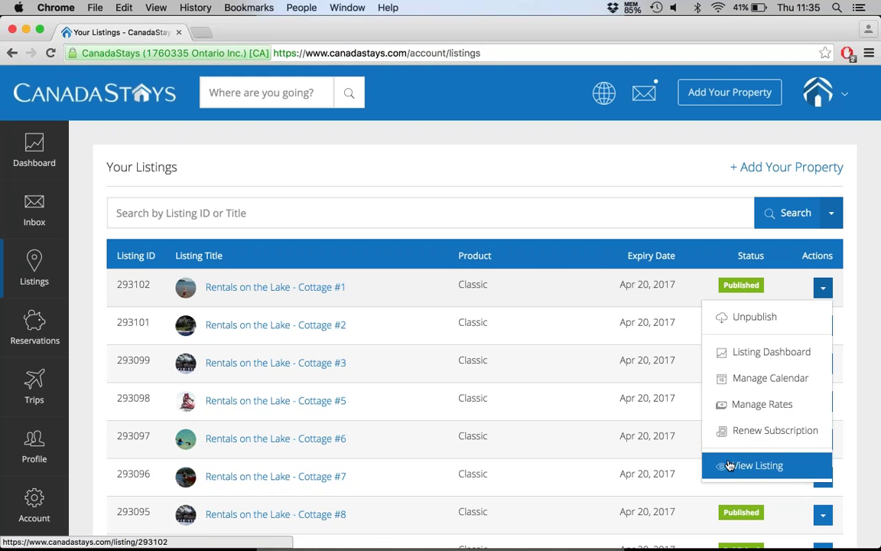
scroll(399, 220, "down", 10)
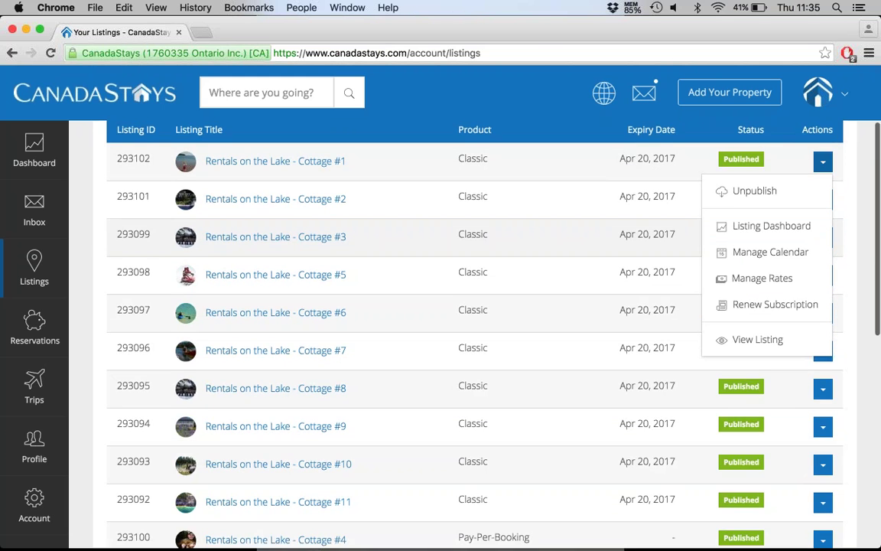
scroll(274, 294, "up", 10)
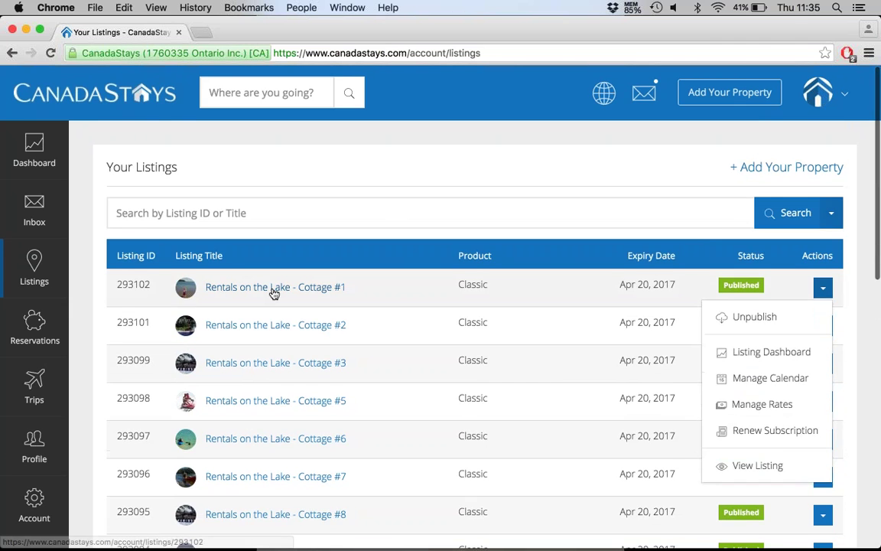
left_click(274, 293)
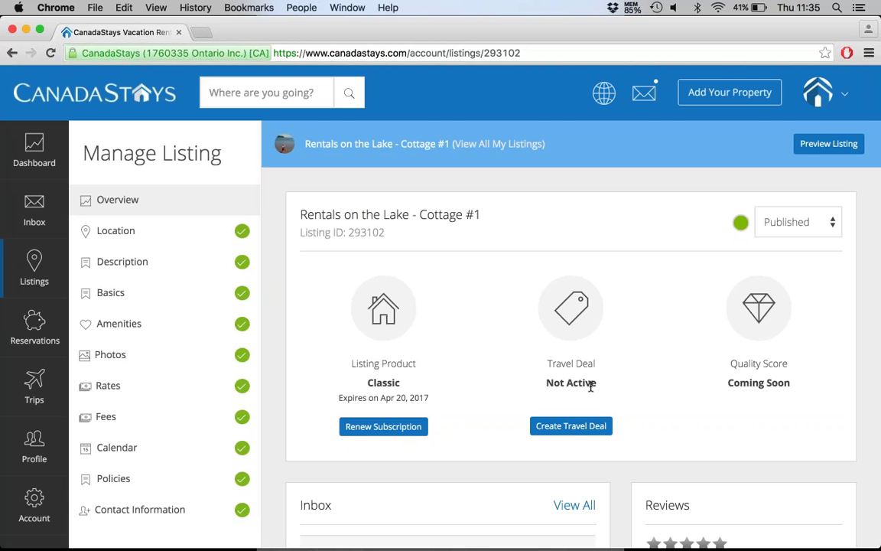
scroll(590, 386, "down", 5)
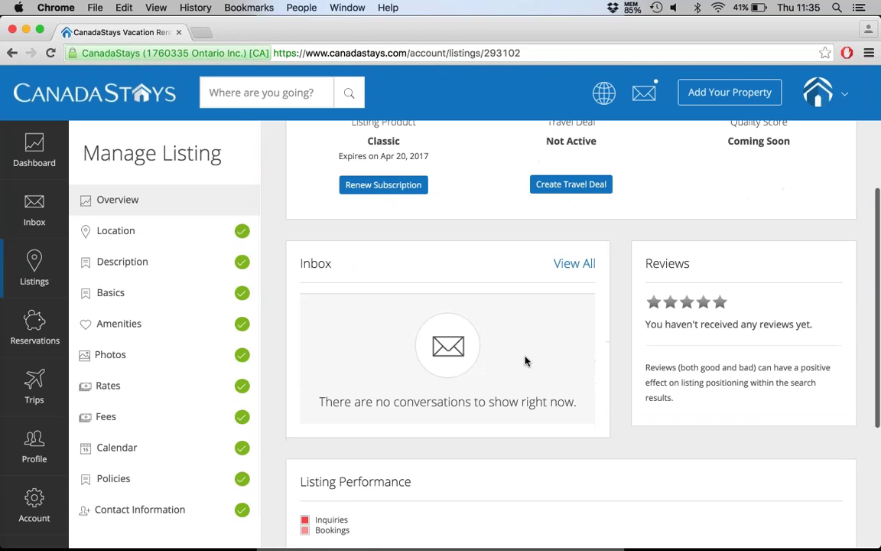
scroll(525, 361, "down", 5)
scroll(524, 361, "up", 10)
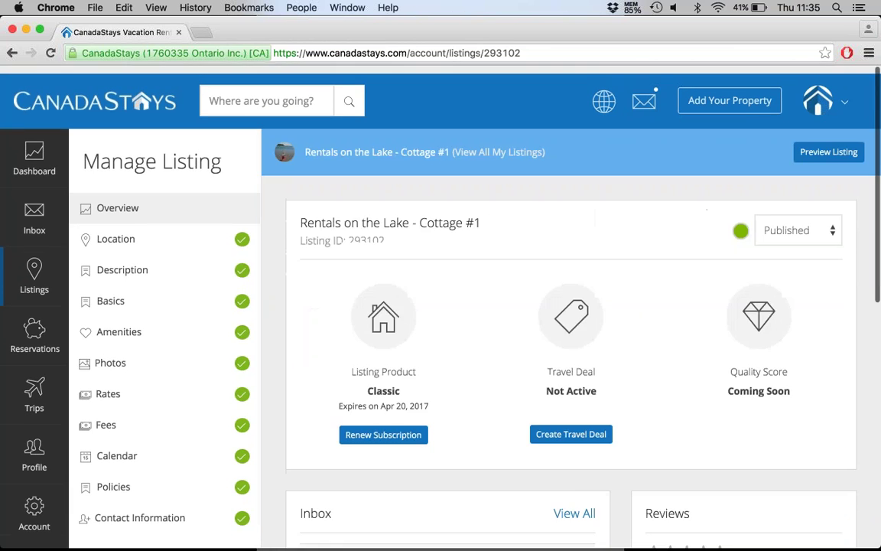
scroll(338, 368, "down", 5)
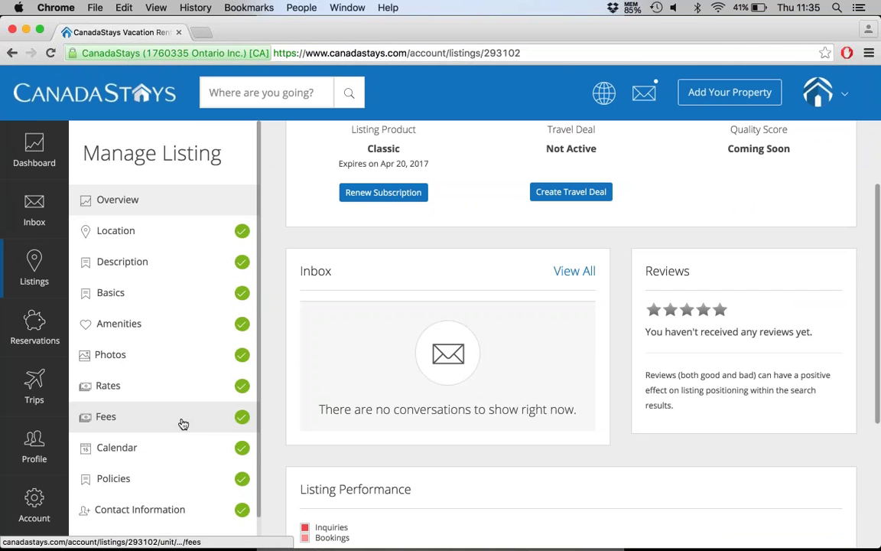
left_click(122, 237)
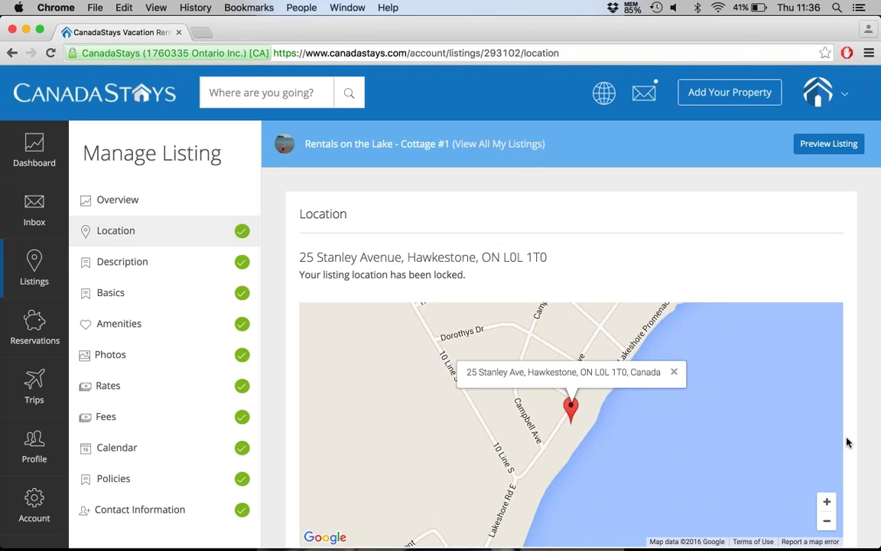
Review the listing's Description and Basics pages.
left_click(136, 262)
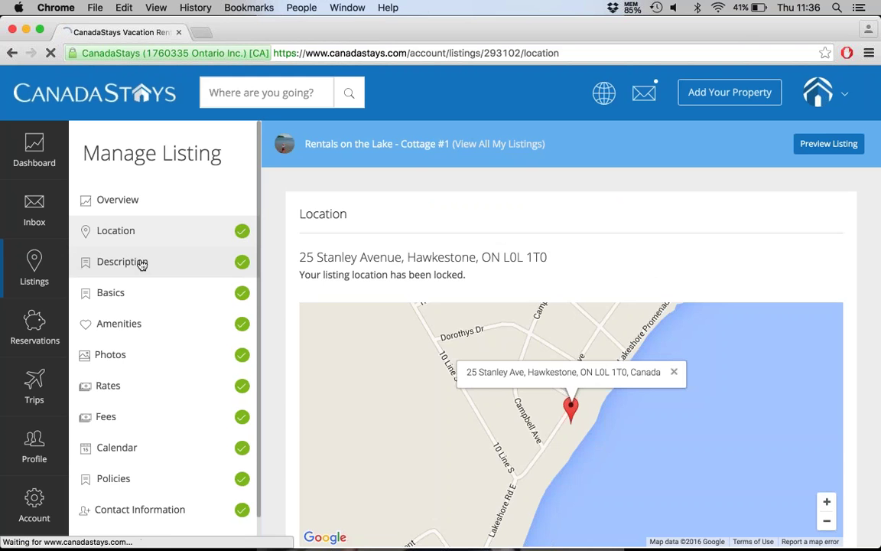
left_click(117, 294)
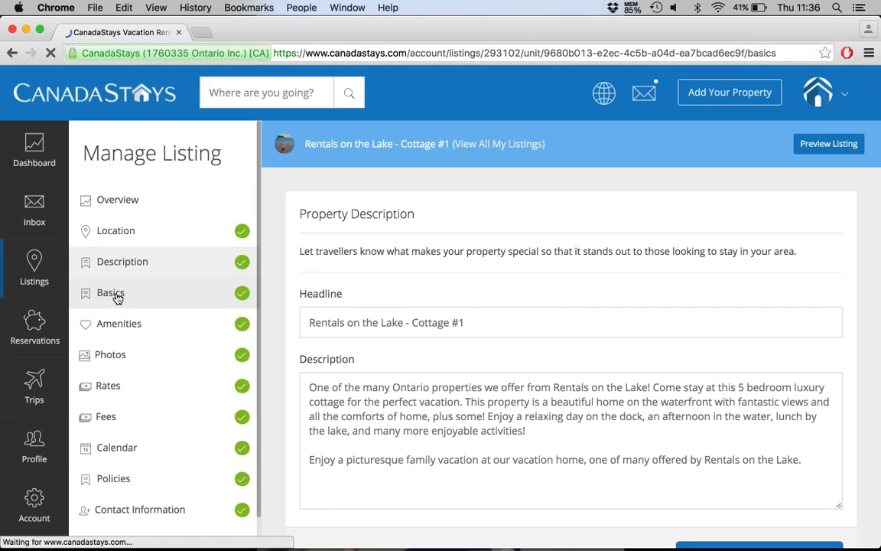
scroll(454, 390, "down", 3)
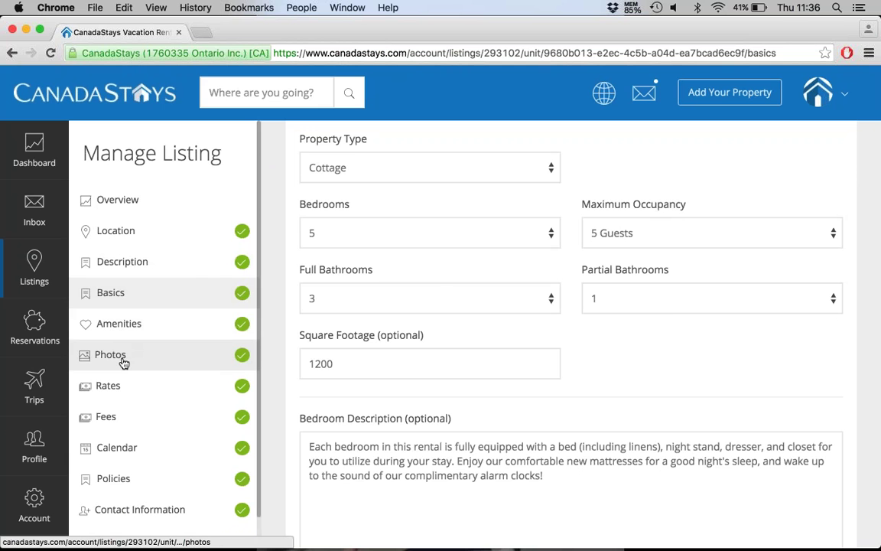
In Photos, move the snowy snowmobile shot to the first slot, then bring up Rates.
left_click(122, 361)
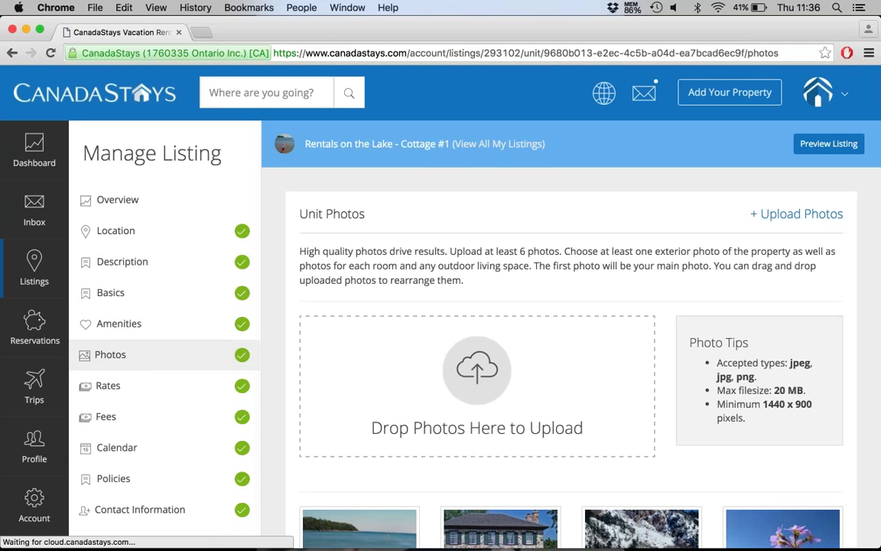
scroll(574, 344, "down", 5)
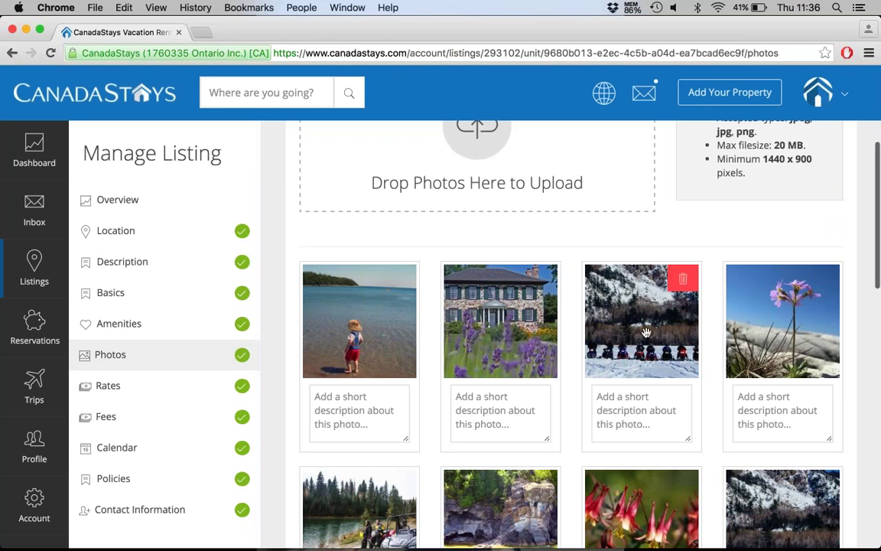
left_click_drag(642, 333, 298, 329)
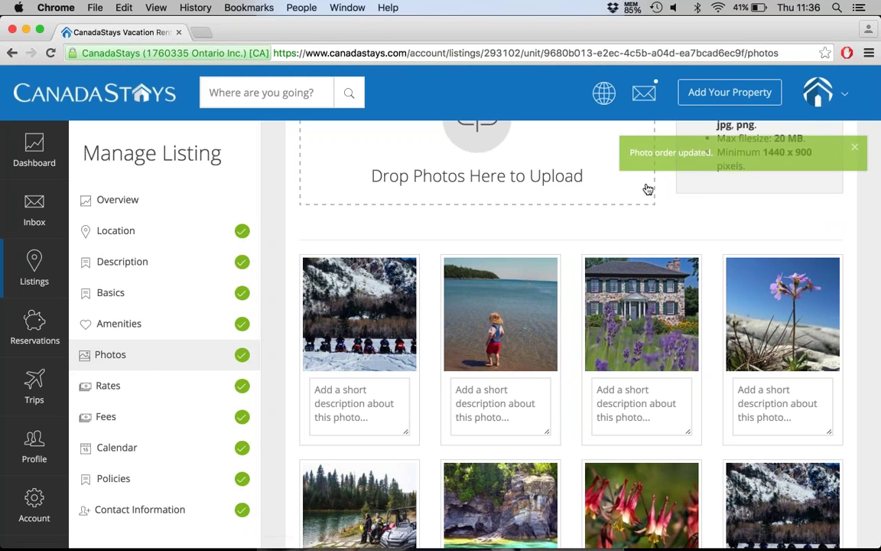
left_click(107, 390)
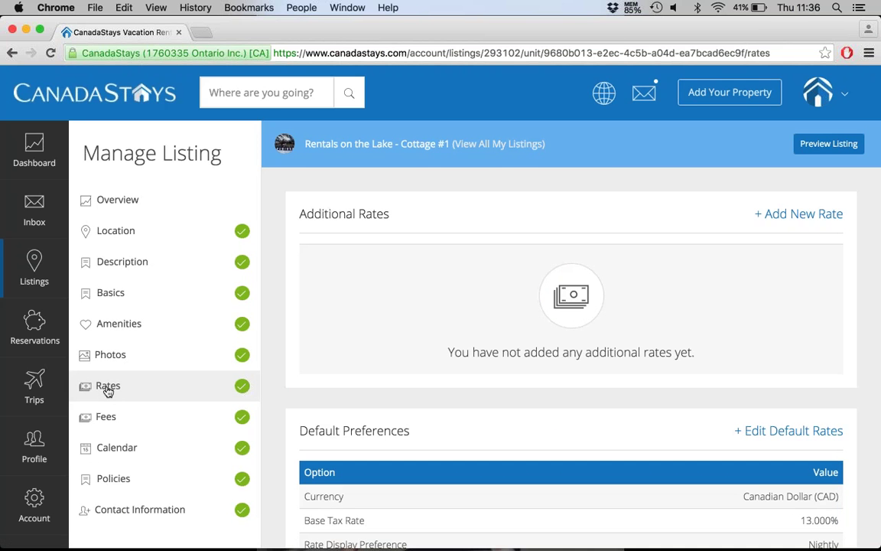
Review Default Preferences and open the Rate Settings form (CAD, 13.000% base tax, nightly display).
scroll(571, 419, "down", 5)
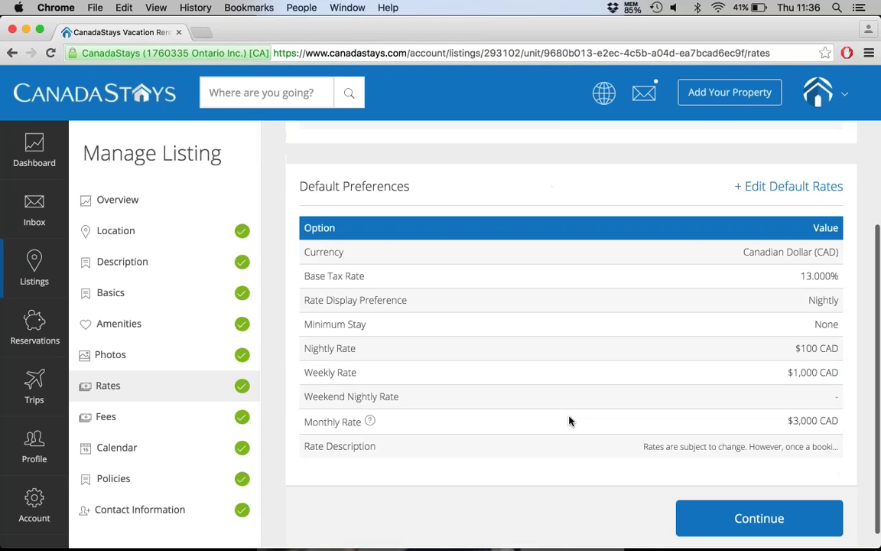
scroll(555, 309, "up", 5)
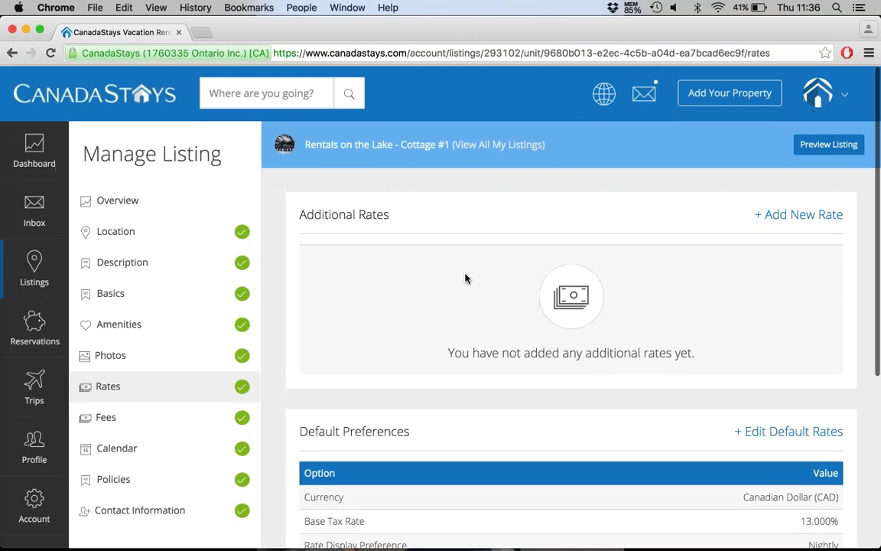
scroll(523, 309, "down", 3)
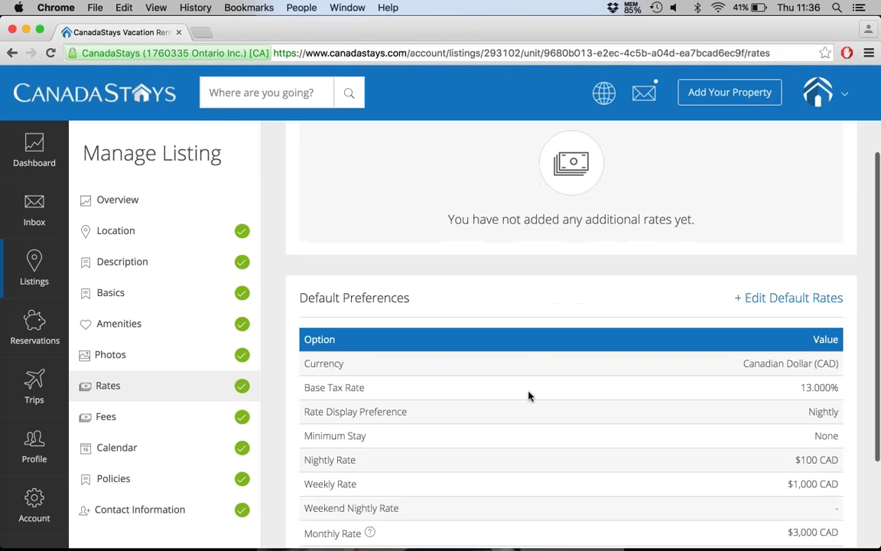
scroll(527, 396, "down", 3)
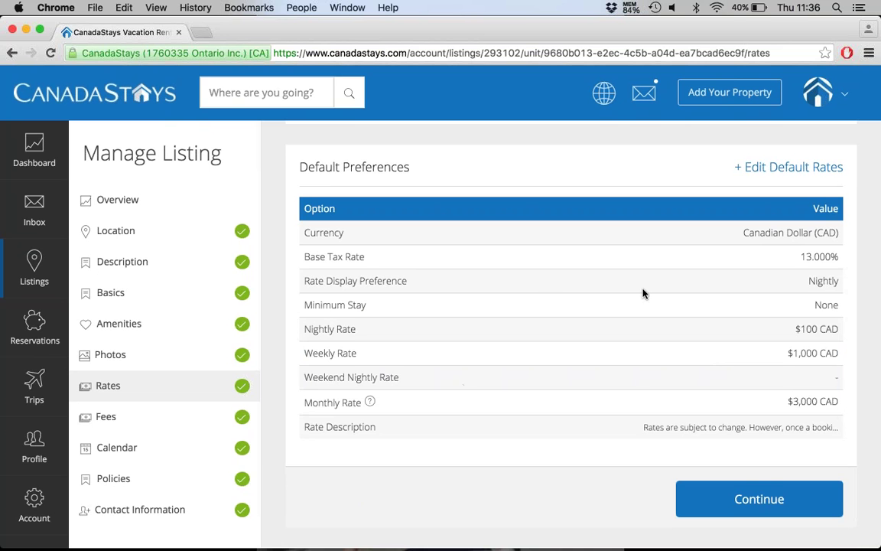
scroll(545, 296, "up", 5)
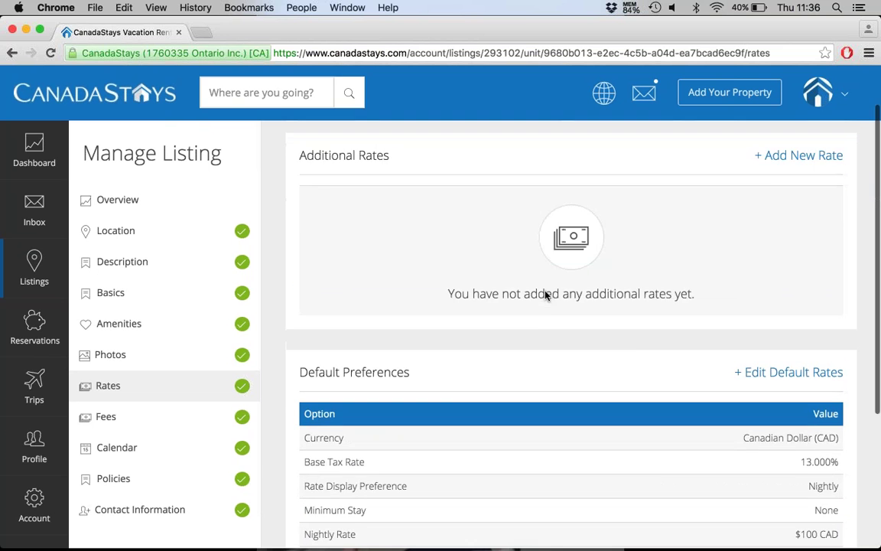
left_click(784, 428)
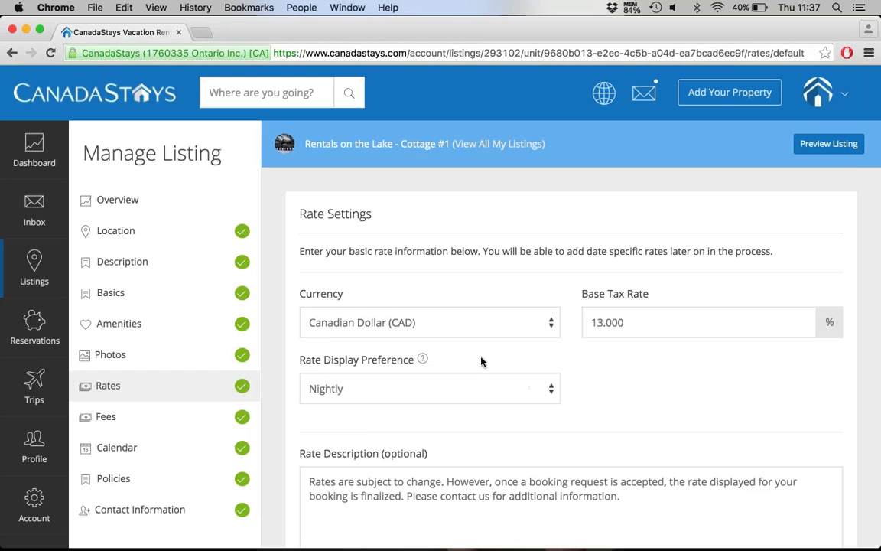
Check the currency options, keeping Canadian Dollar (CAD).
scroll(482, 360, "down", 5)
scroll(482, 359, "up", 4)
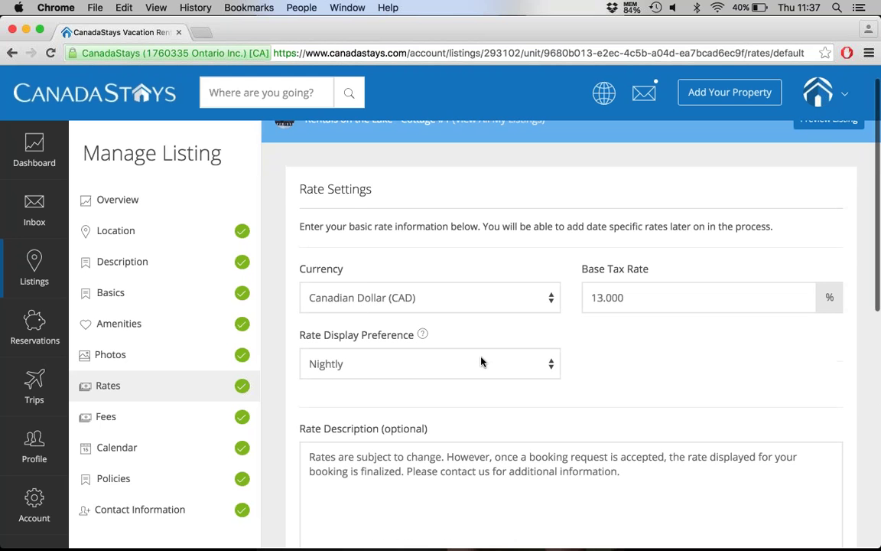
left_click(549, 301)
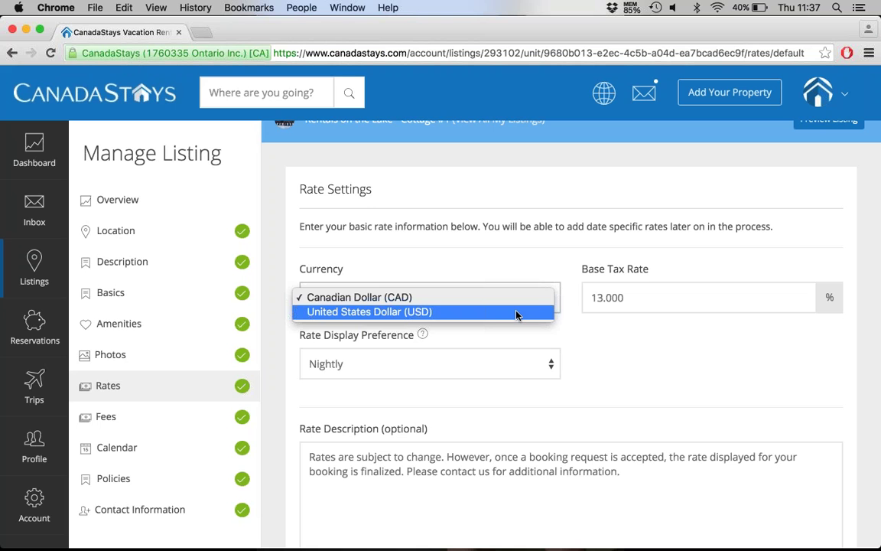
left_click(685, 295)
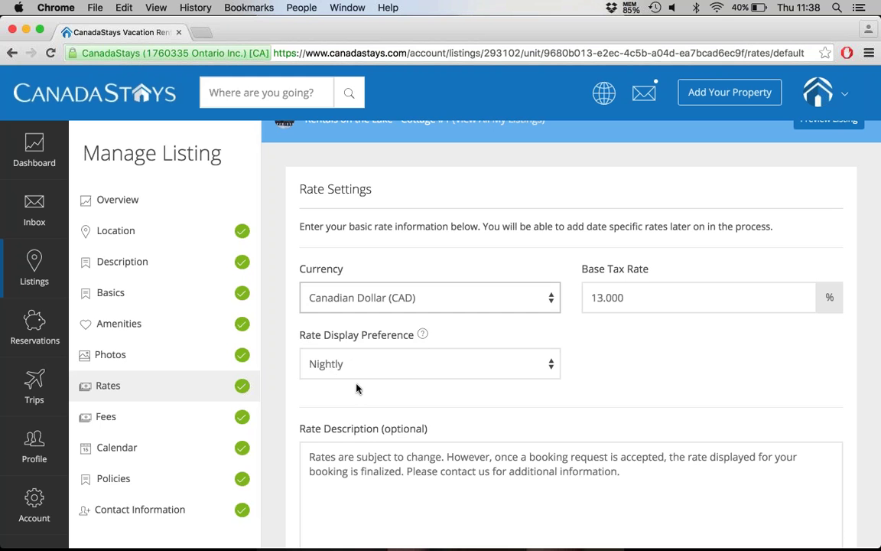
scroll(490, 393, "down", 3)
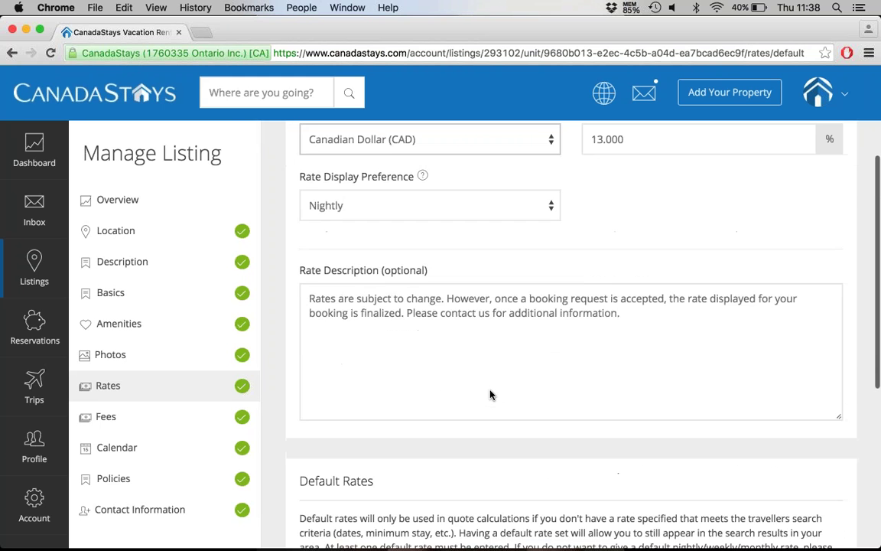
scroll(490, 393, "up", 2)
scroll(490, 394, "down", 5)
scroll(487, 388, "up", 5)
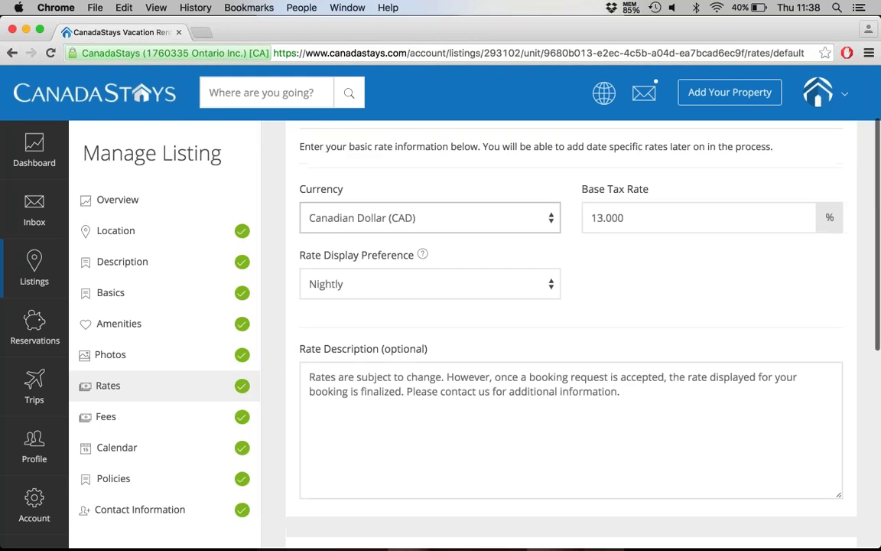
scroll(489, 392, "down", 6)
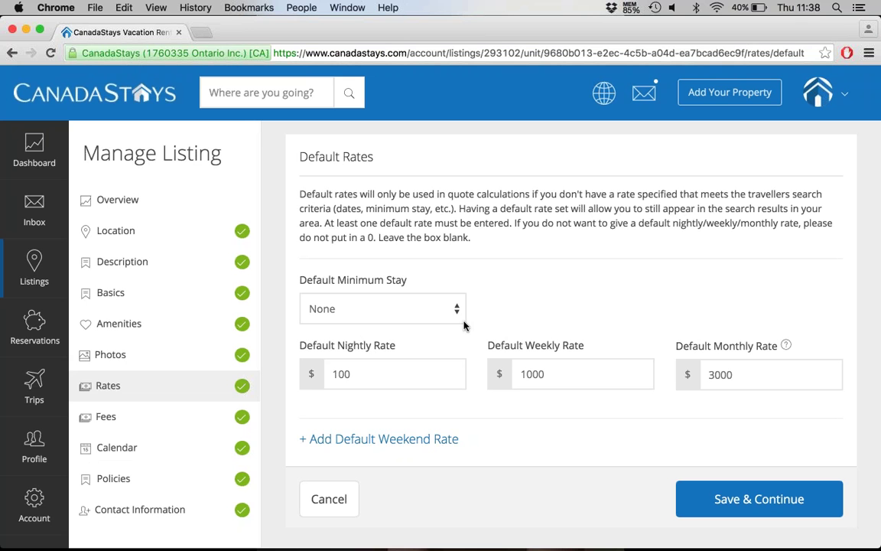
Add a $500 default weekend rate and save the default rates.
left_click(373, 443)
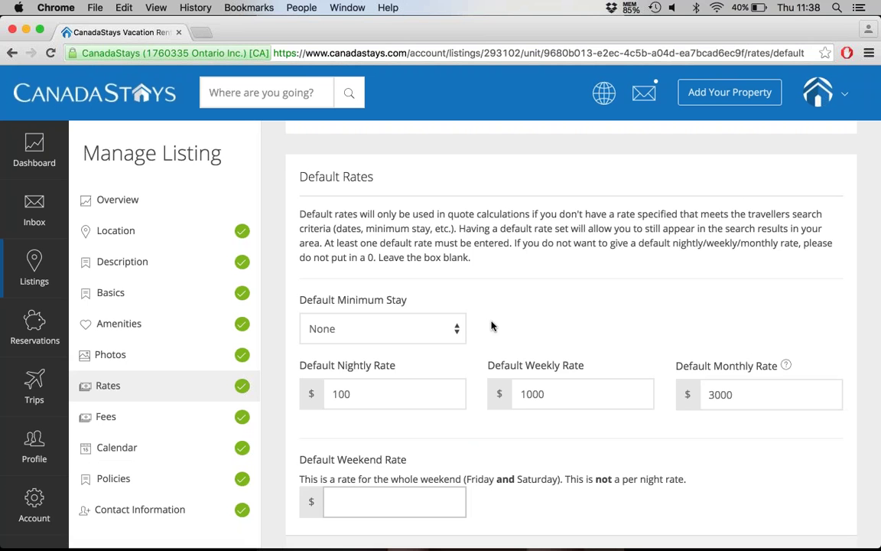
scroll(478, 328, "down", 3)
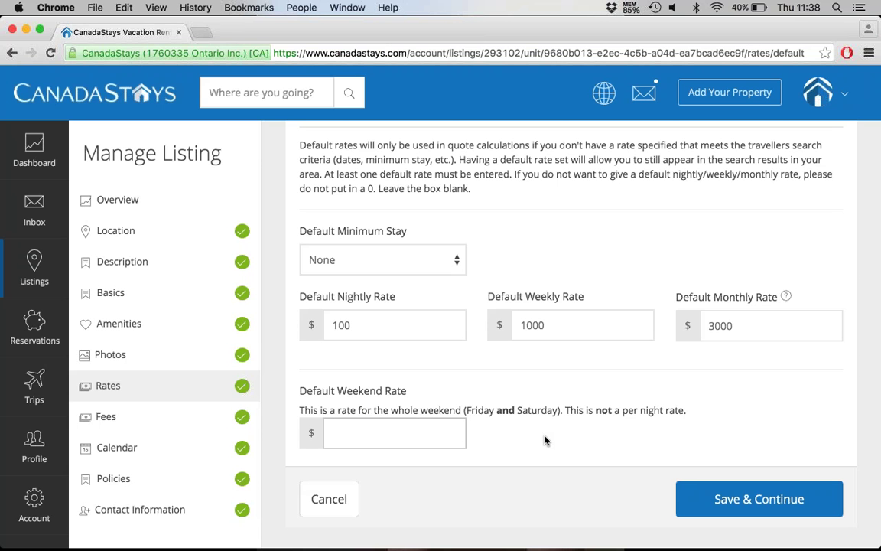
left_click(386, 431)
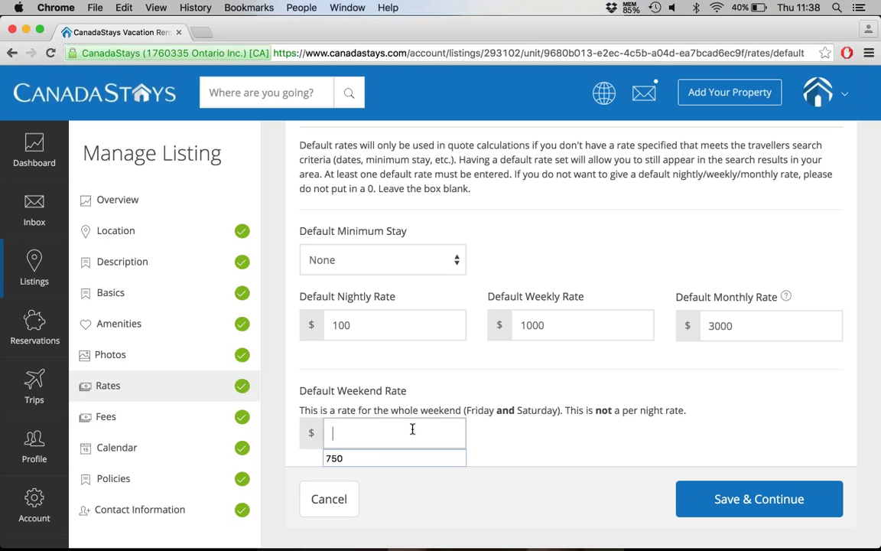
type("500")
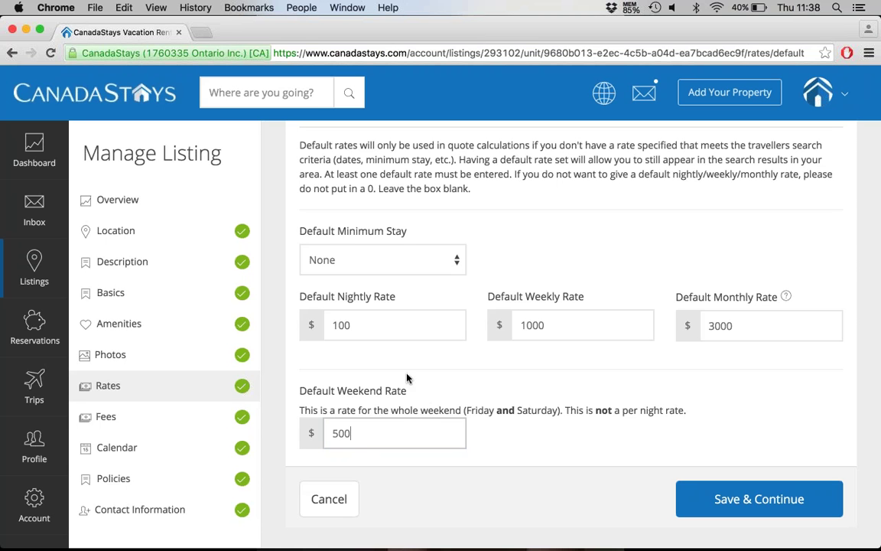
left_click(786, 501)
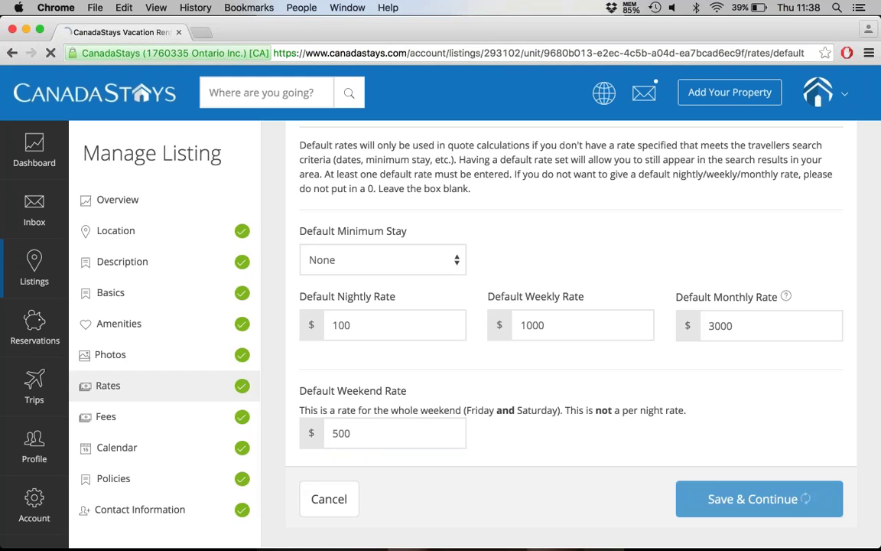
Start a new additional rate named 'High Season'.
scroll(501, 442, "down", 1)
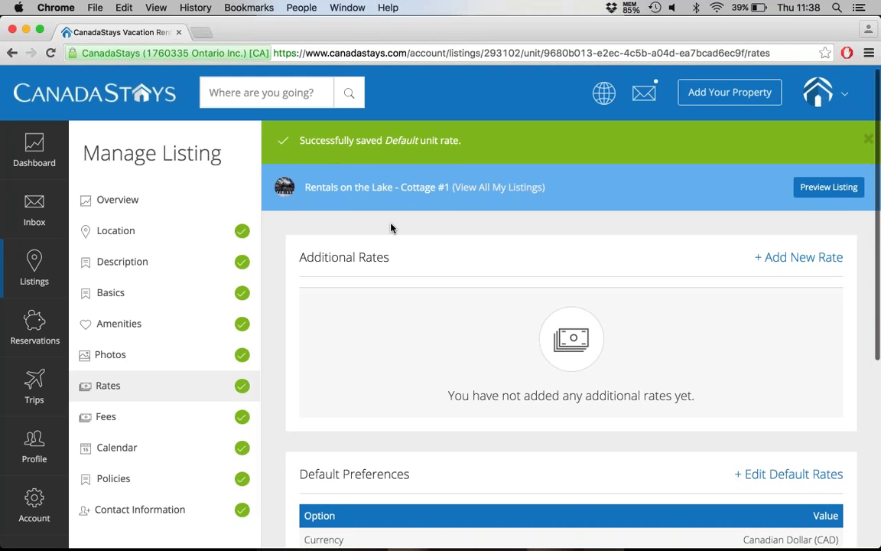
scroll(391, 227, "down", 8)
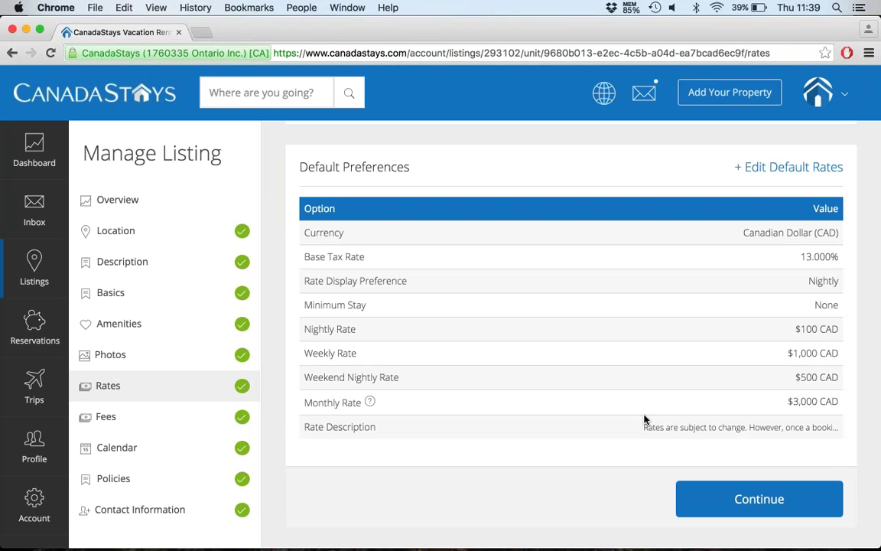
scroll(673, 422, "up", 5)
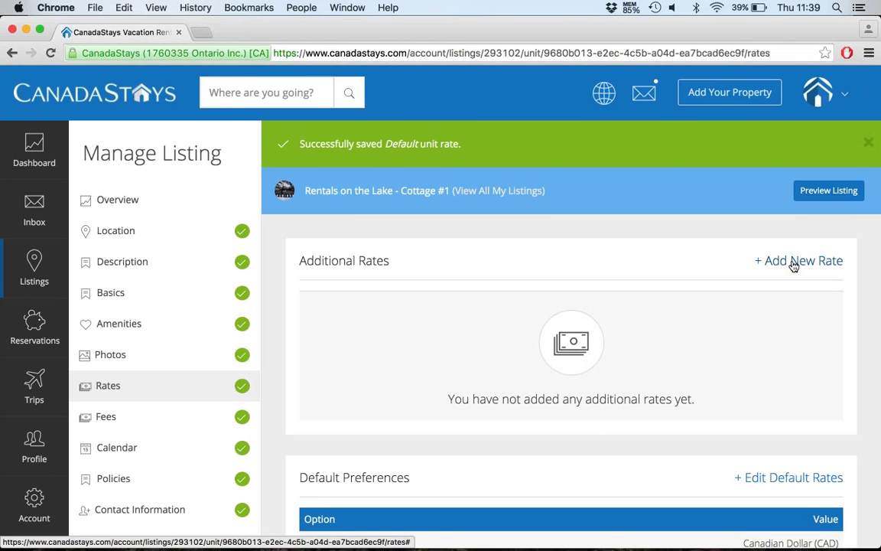
left_click(794, 264)
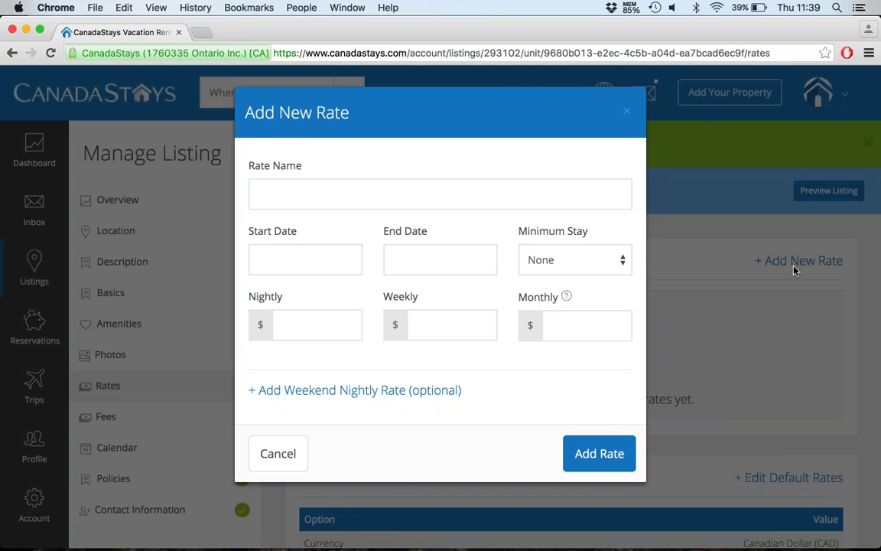
left_click(442, 201)
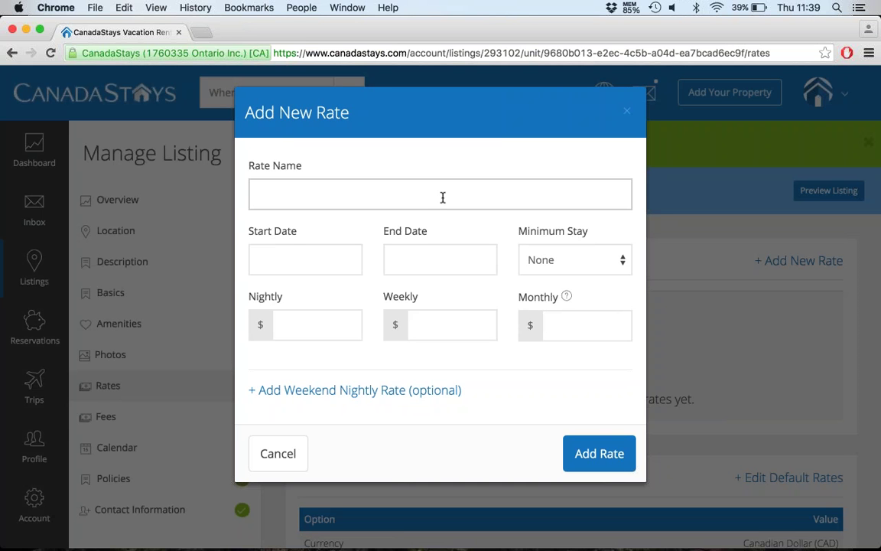
type("High Season")
key("BackSpace")
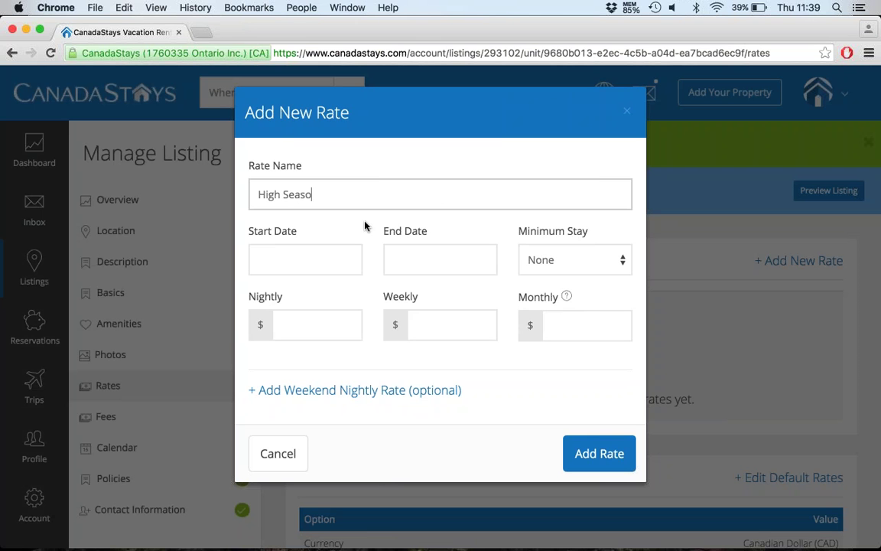
type("n")
Set its dates to 05/01/16 - 05/31/16 with a 3-night minimum stay.
left_click(313, 257)
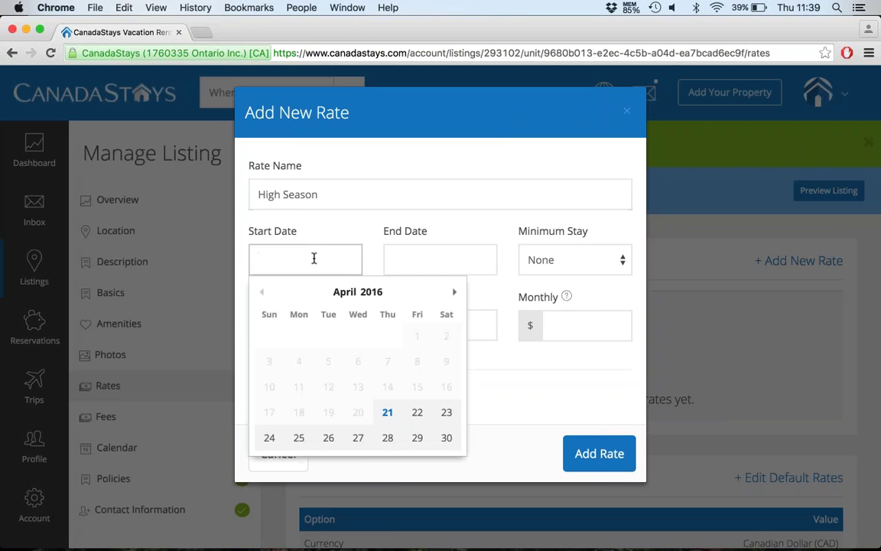
left_click(454, 291)
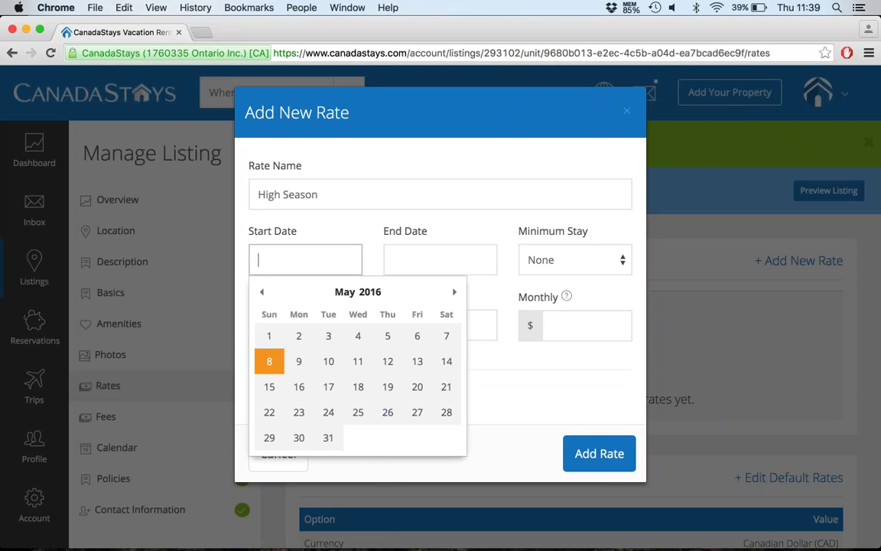
left_click(269, 336)
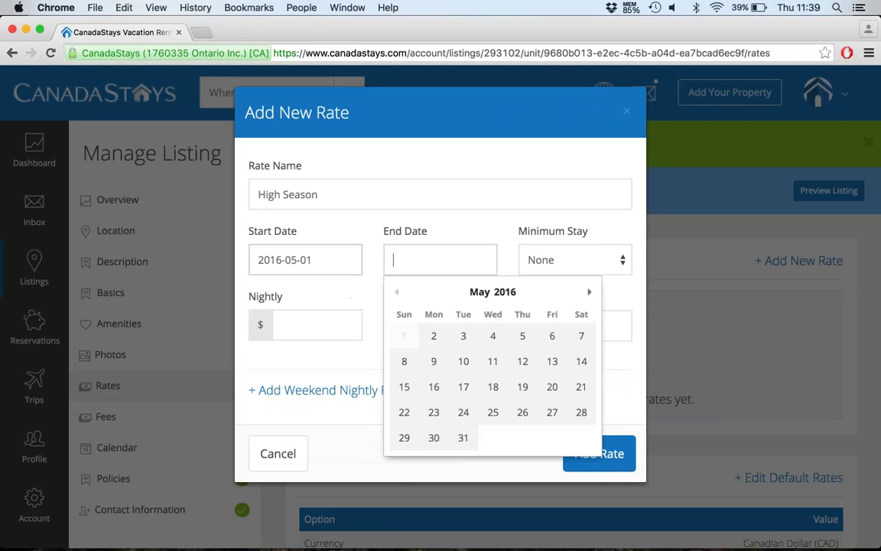
left_click(460, 439)
left_click(622, 261)
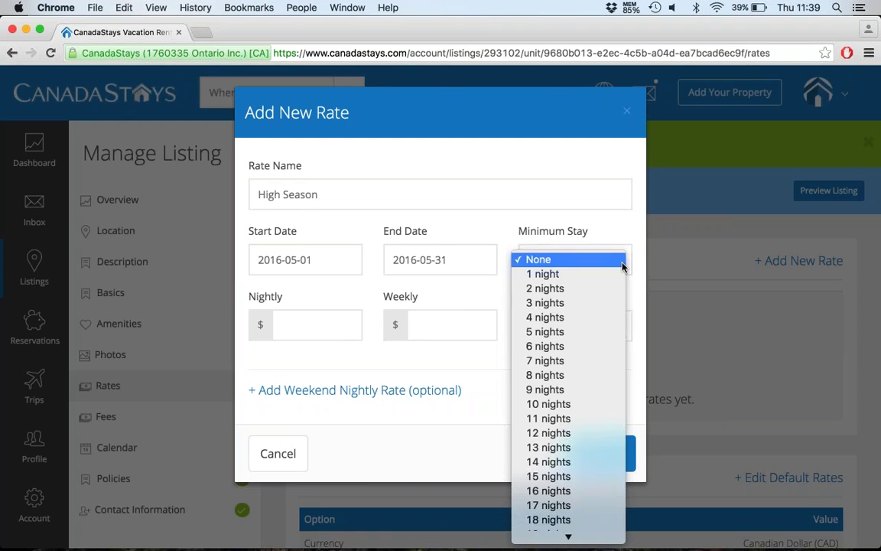
left_click(566, 305)
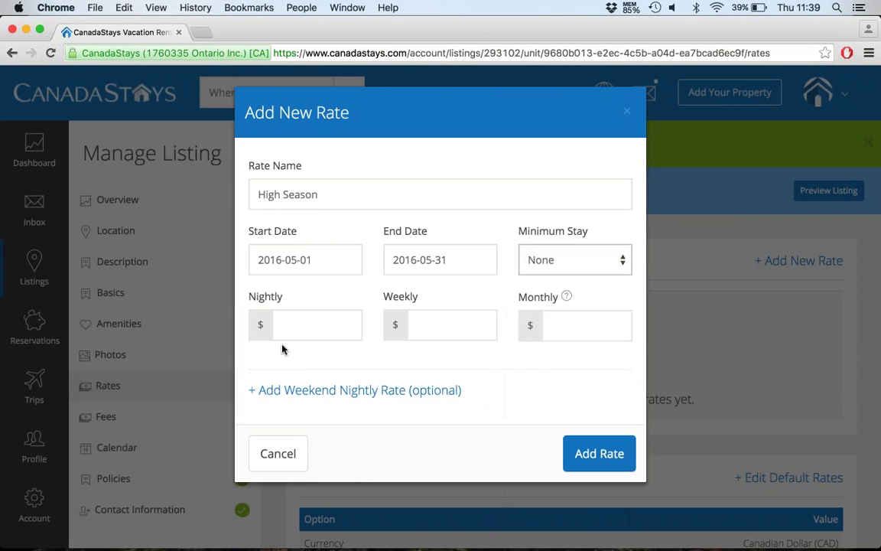
Give it a $200 nightly rate and a $750 weekend rate, then save it.
left_click(304, 327)
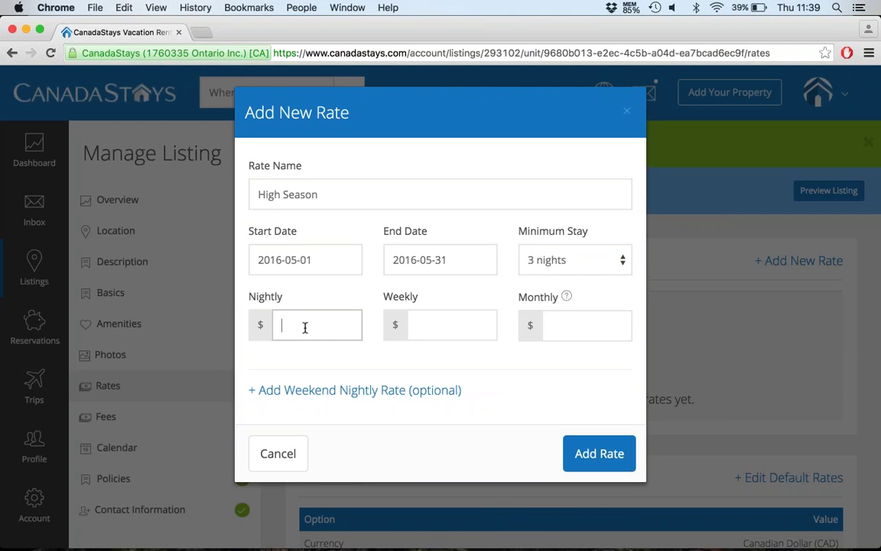
type("750")
key("BackSpace")
key("BackSpace")
key("BackSpace")
type("200")
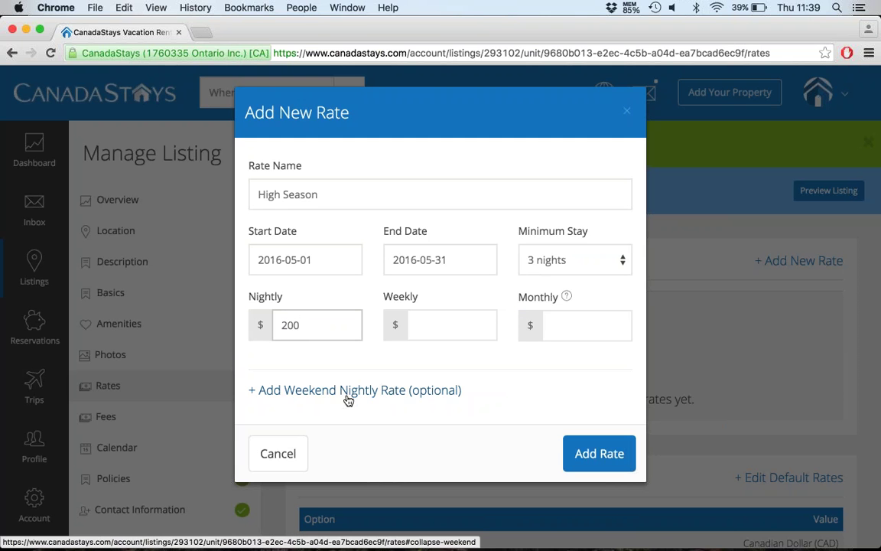
left_click(348, 399)
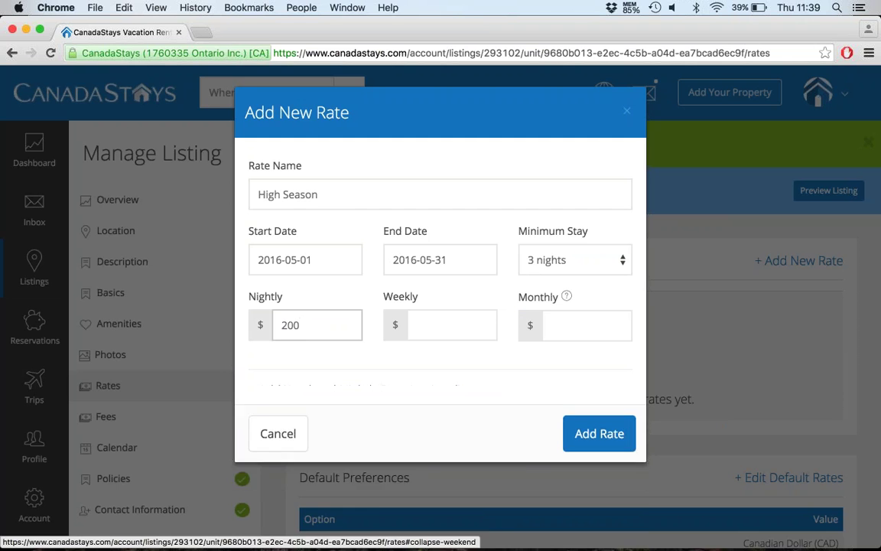
left_click(322, 445)
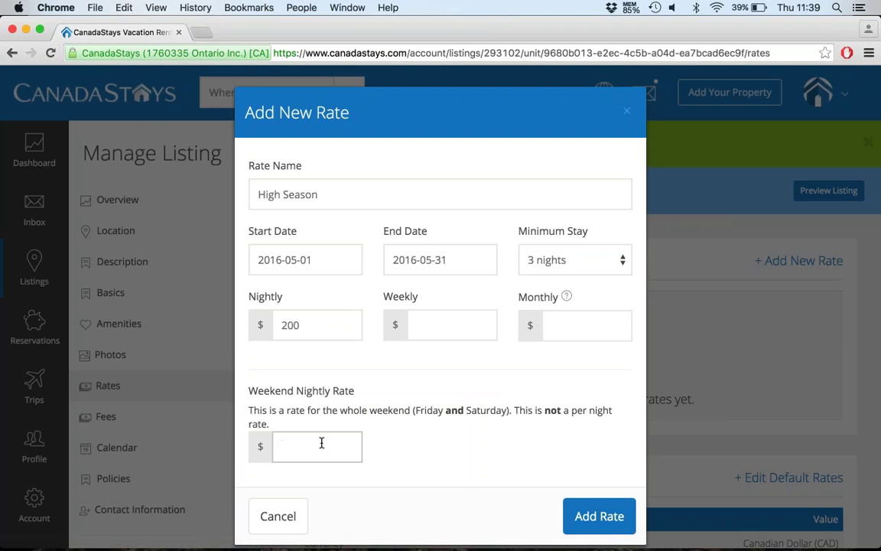
type("750")
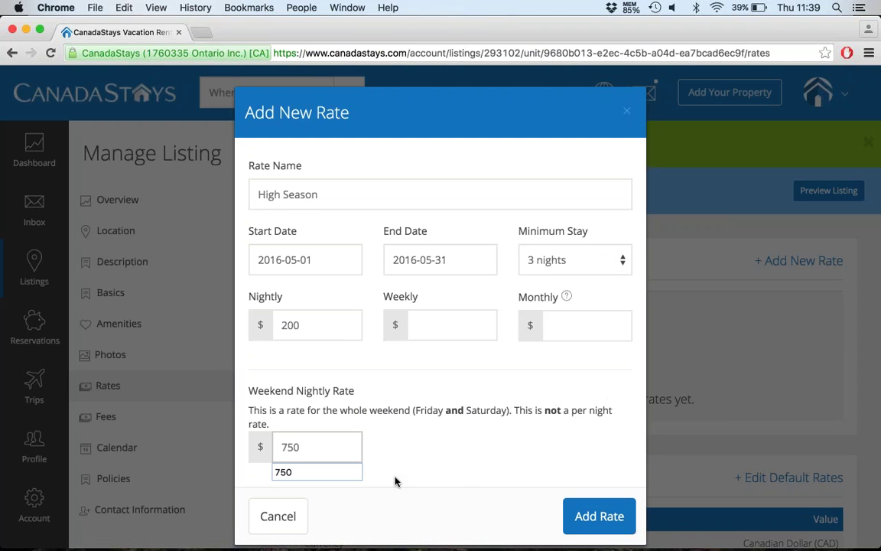
left_click(420, 468)
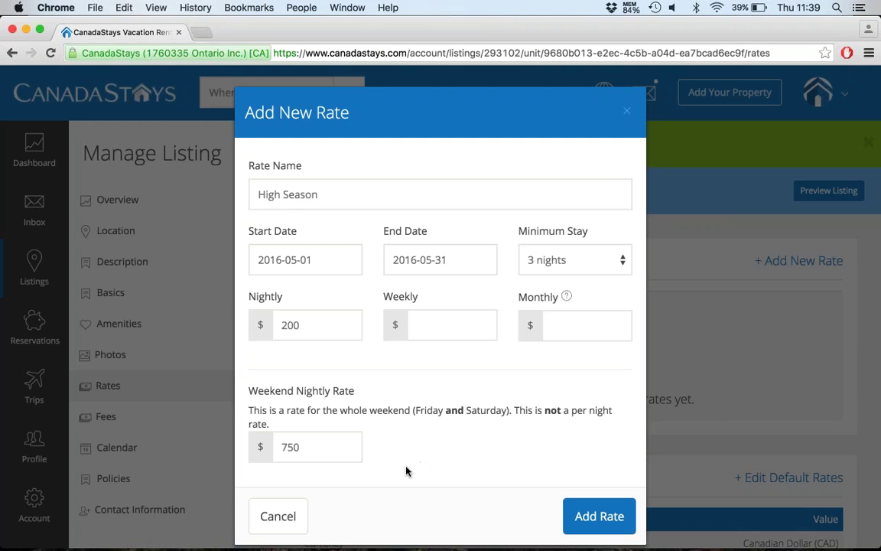
left_click(604, 517)
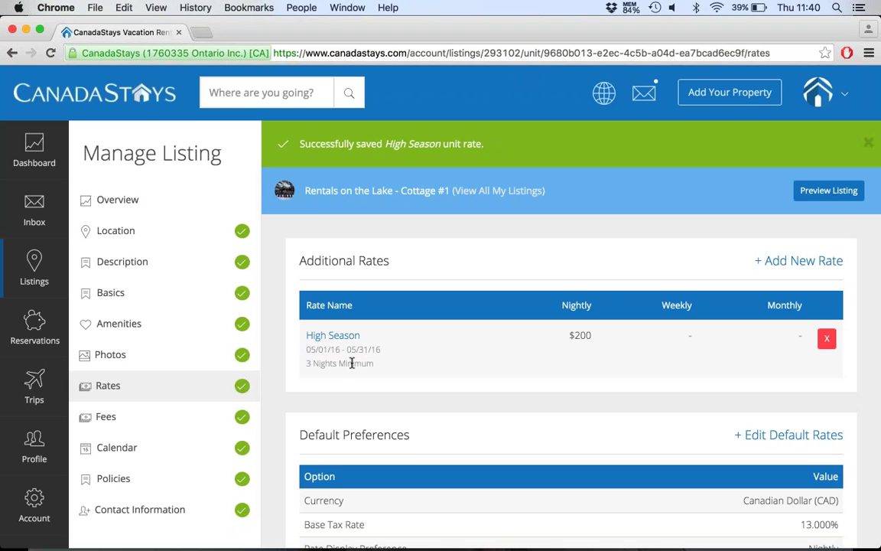
scroll(420, 440, "down", 3)
Delete the High Season rate and confirm the deletion.
scroll(420, 446, "up", 3)
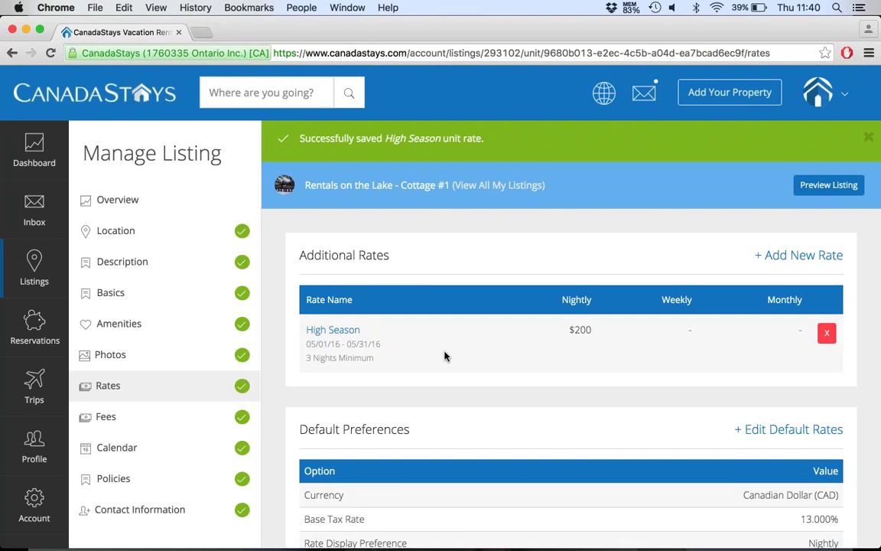
left_click(827, 334)
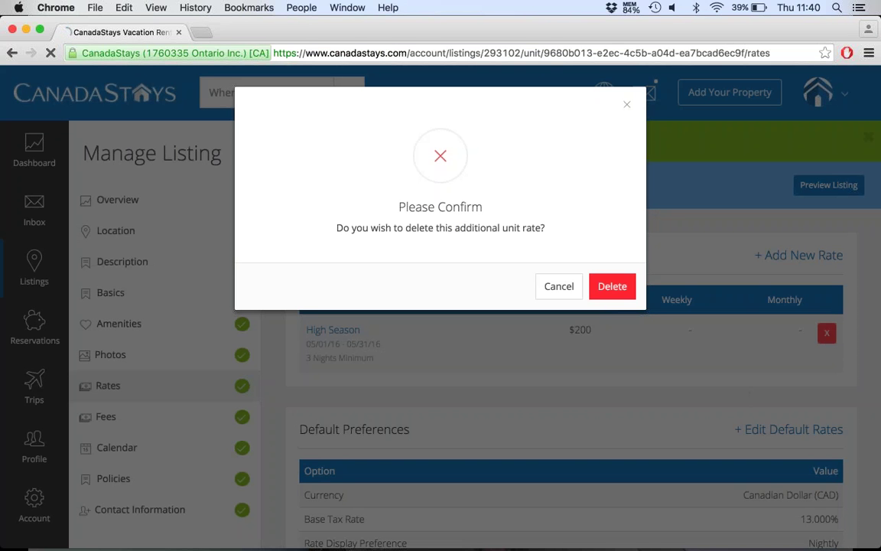
left_click(613, 286)
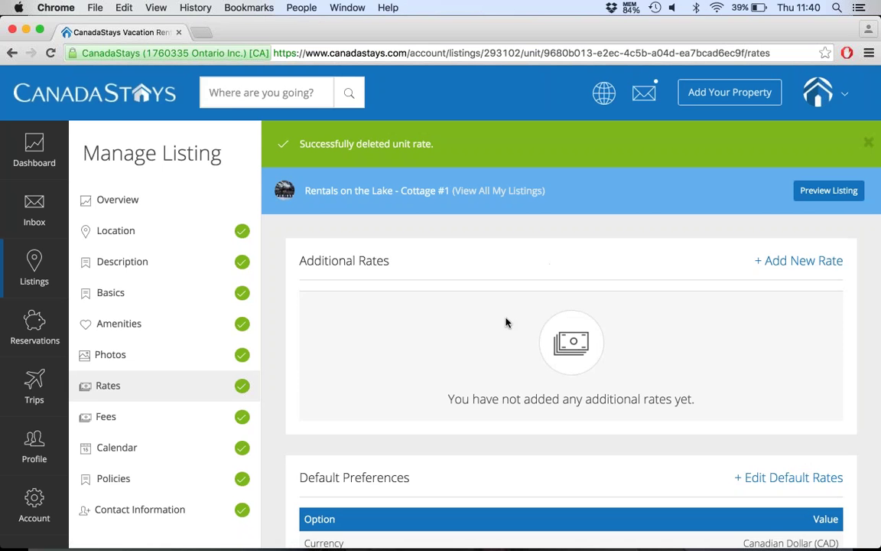
scroll(511, 389, "down", 4)
scroll(512, 389, "up", 4)
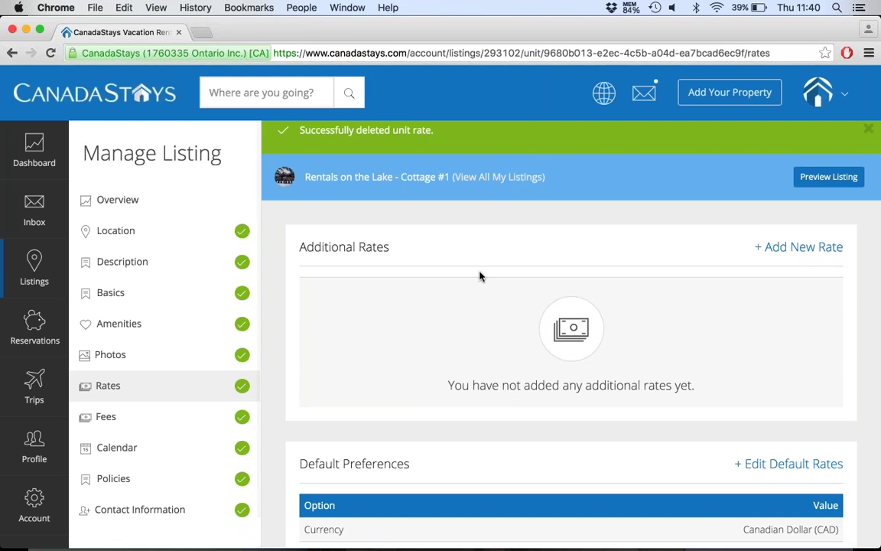
In Fees, start an Extra Person Fee of $25 per night per guest.
left_click(111, 426)
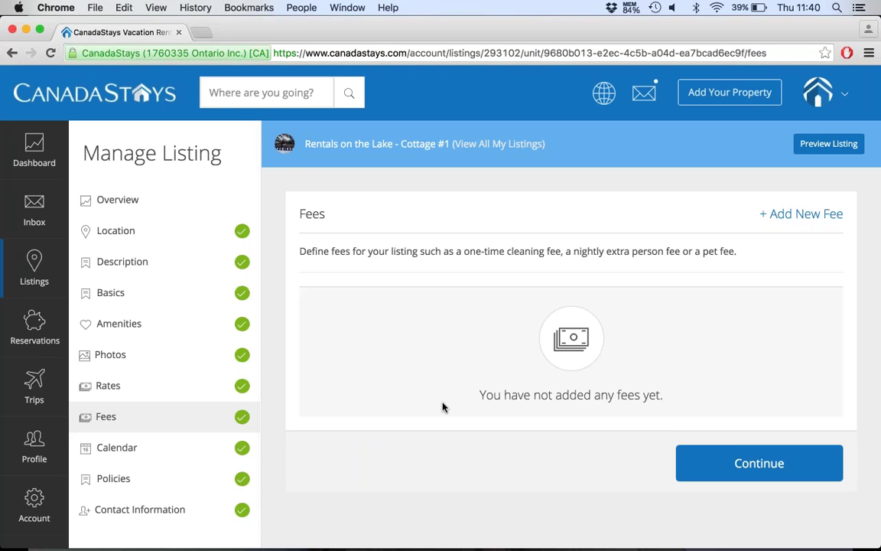
scroll(461, 406, "down", 2)
left_click(803, 217)
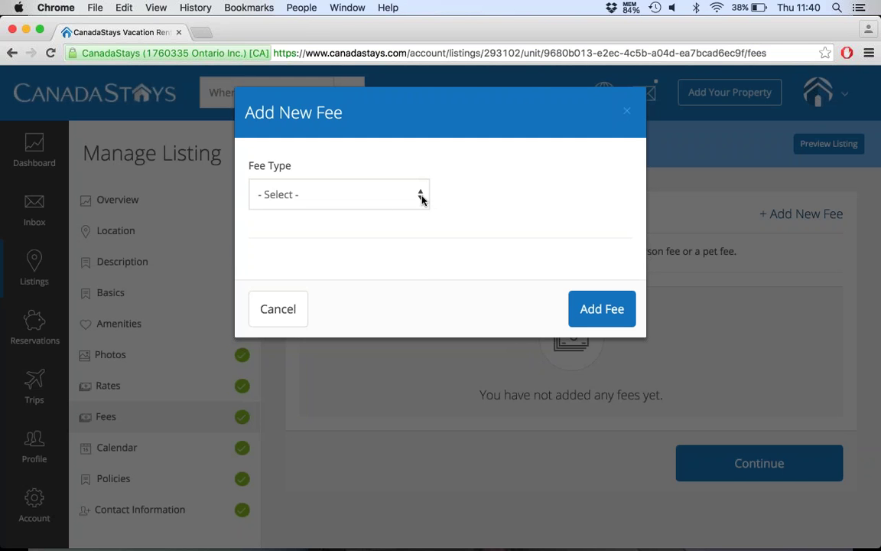
left_click(422, 198)
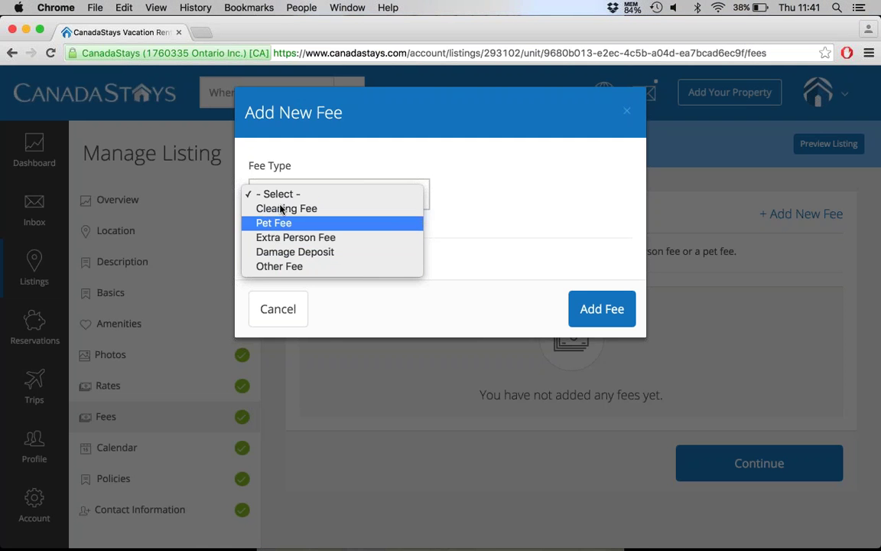
left_click(282, 238)
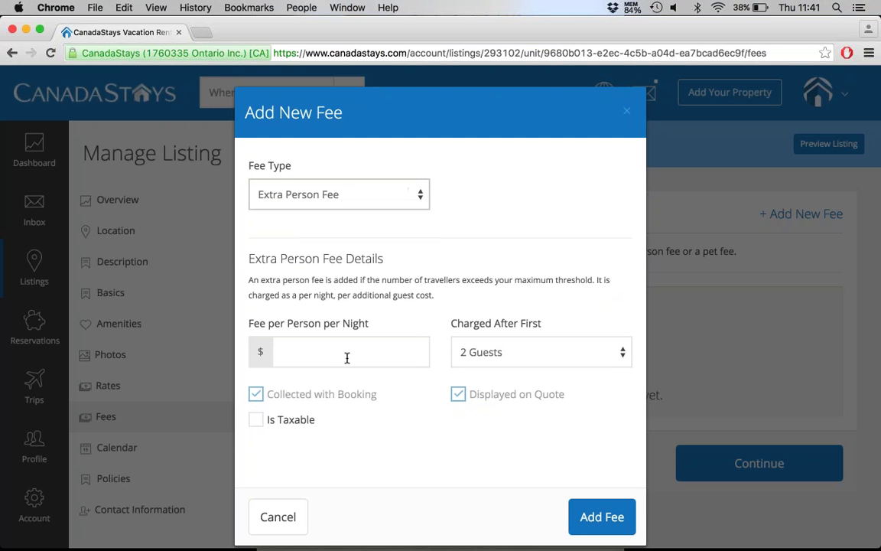
left_click(358, 356)
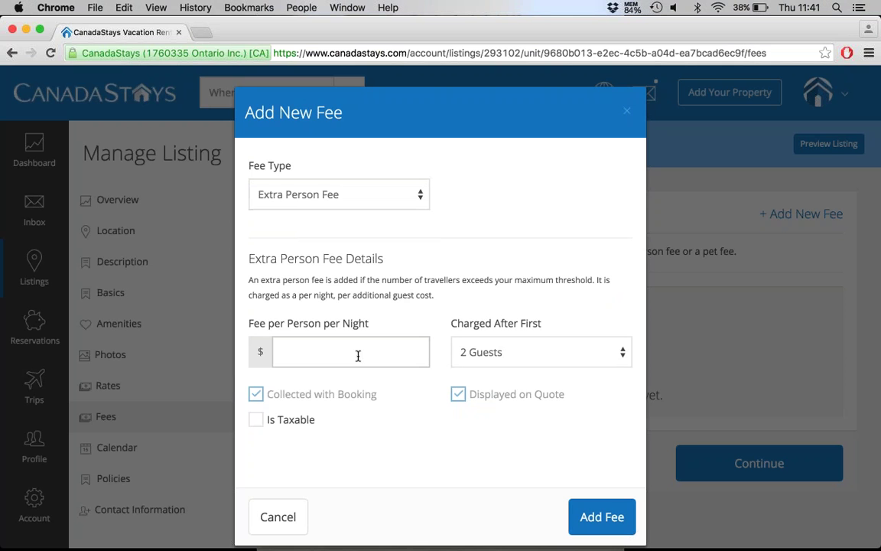
type("25")
Charge it after 5 guests, collected with booking, and mark it taxable.
left_click(621, 353)
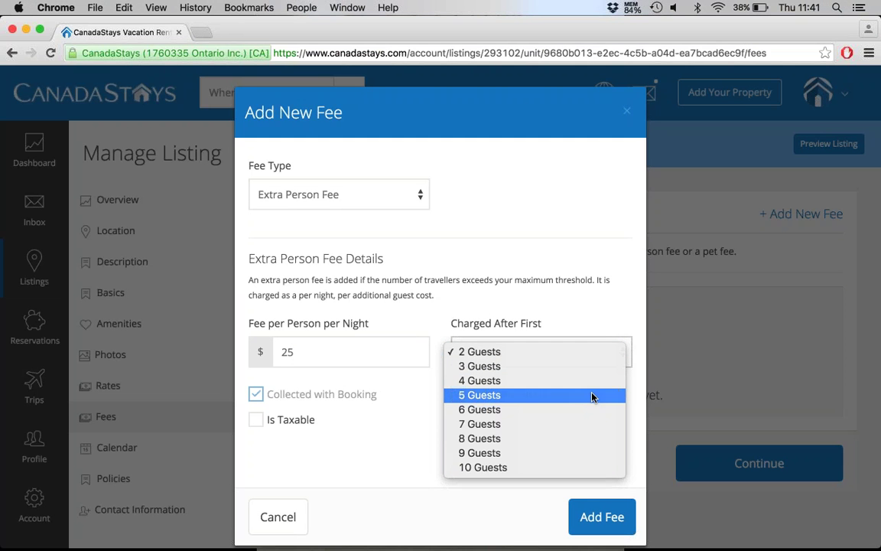
left_click(593, 396)
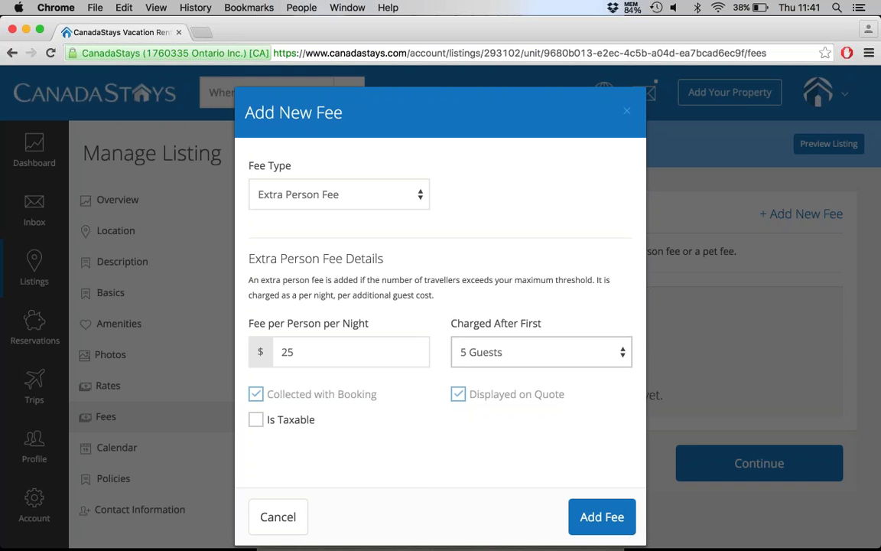
left_click(257, 395)
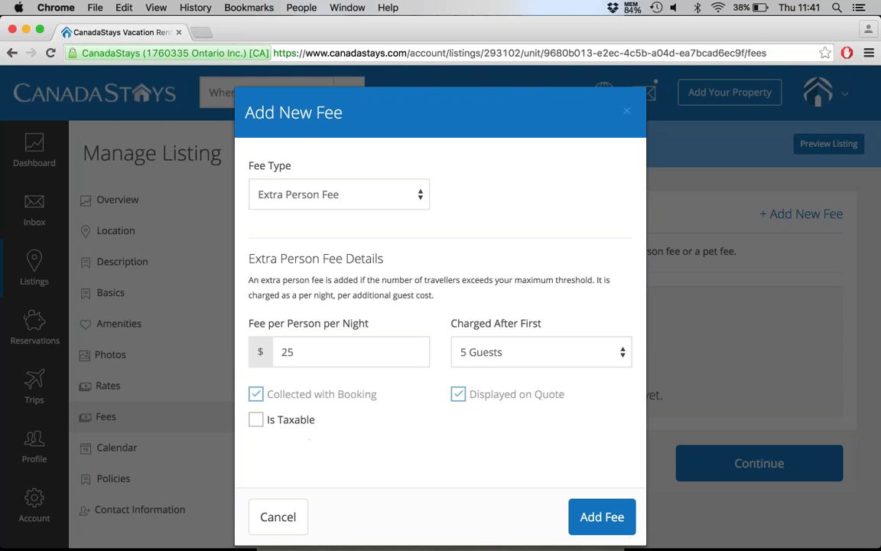
left_click(255, 422)
scroll(321, 405, "down", 2)
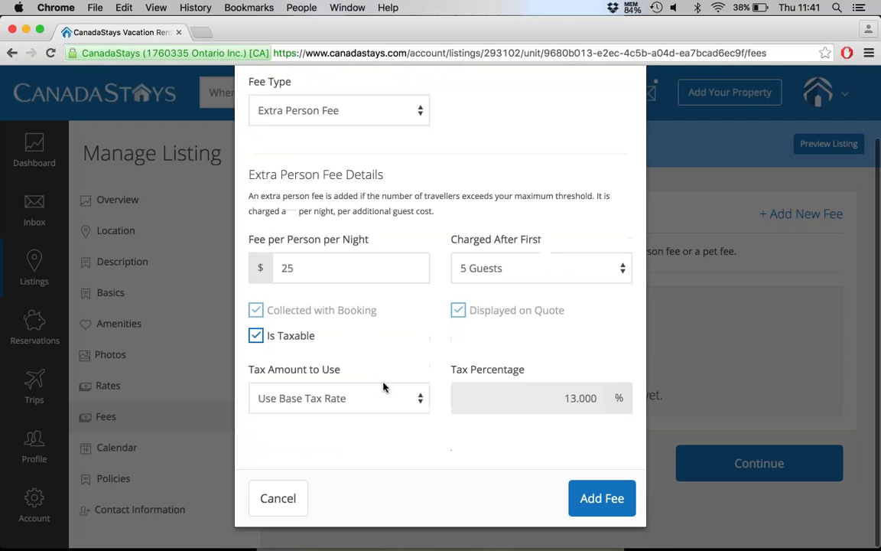
Set a custom 5% tax amount on the fee and save it.
left_click(418, 403)
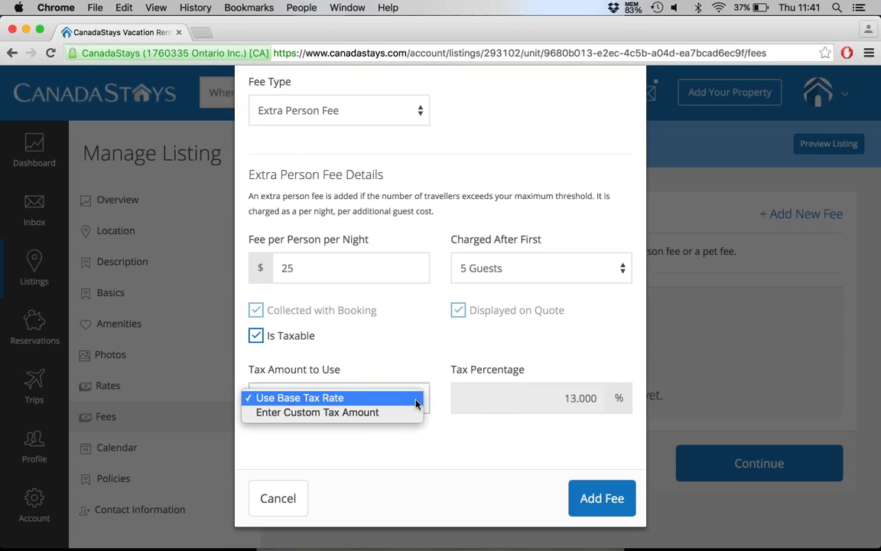
left_click(341, 399)
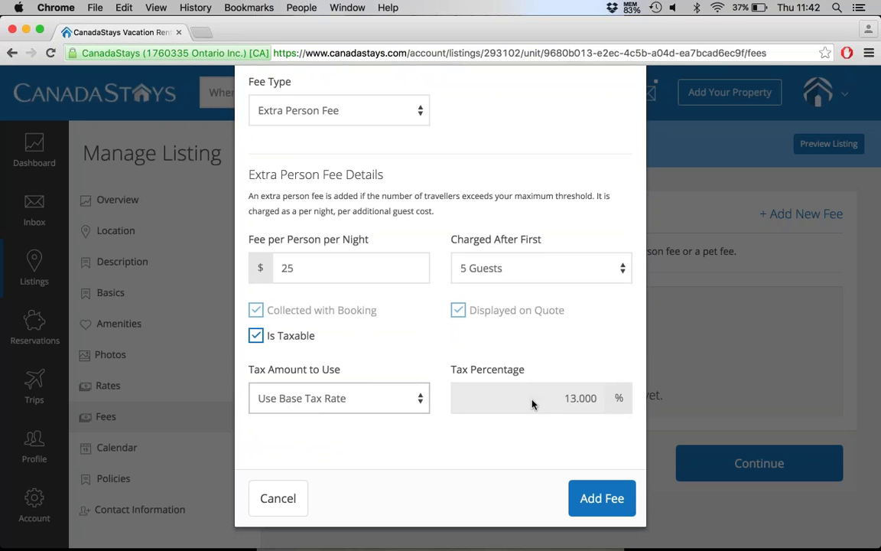
left_click(419, 402)
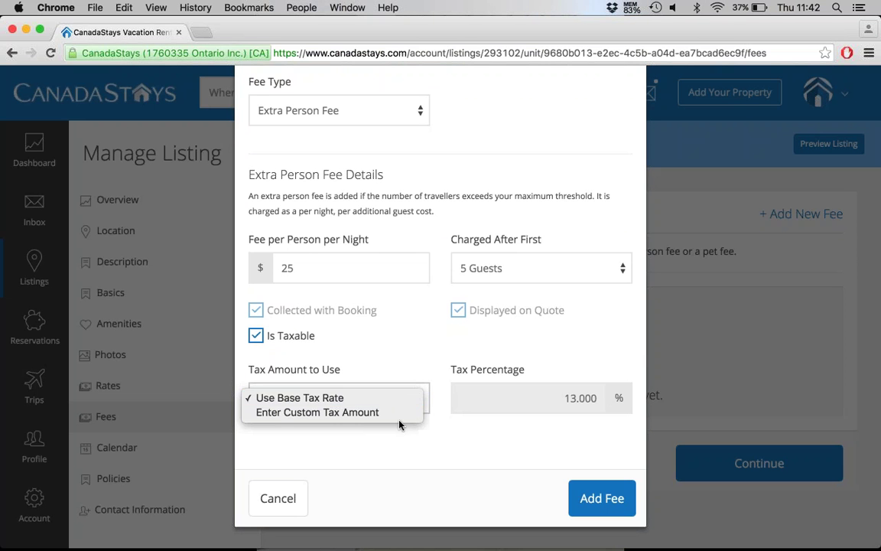
left_click(387, 414)
left_click(573, 410)
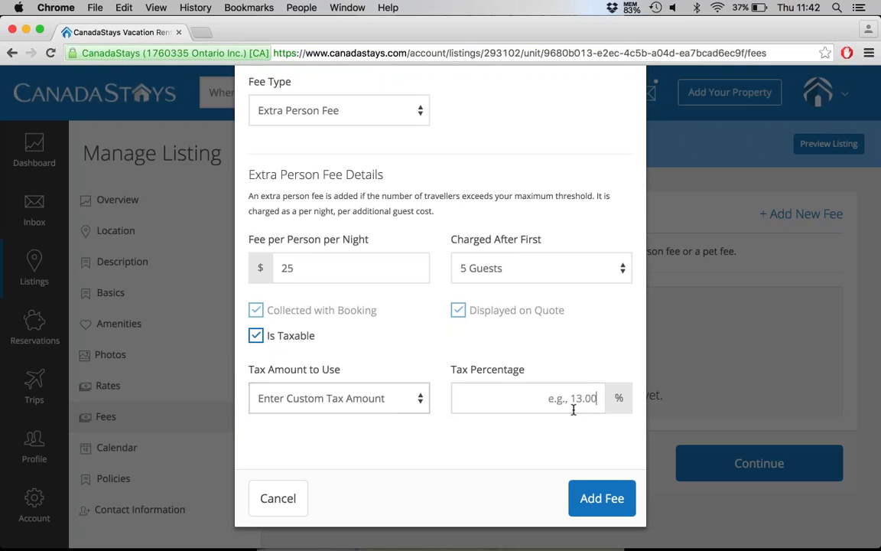
type("5")
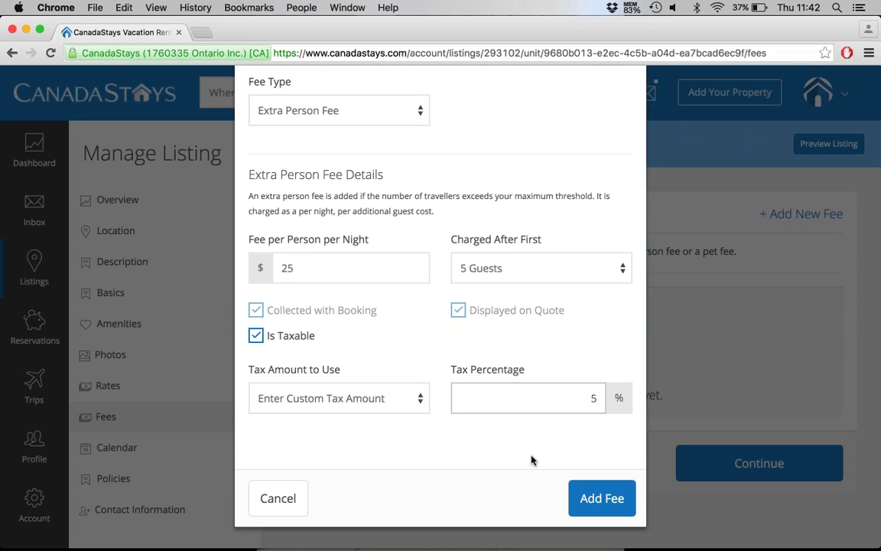
left_click(595, 501)
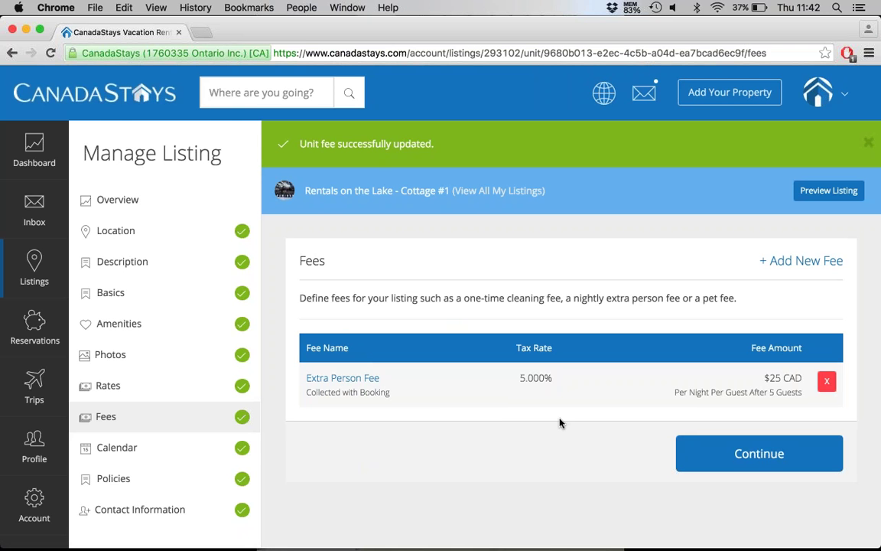
Delete the Extra Person Fee and start a new Damage Deposit fee.
left_click(826, 383)
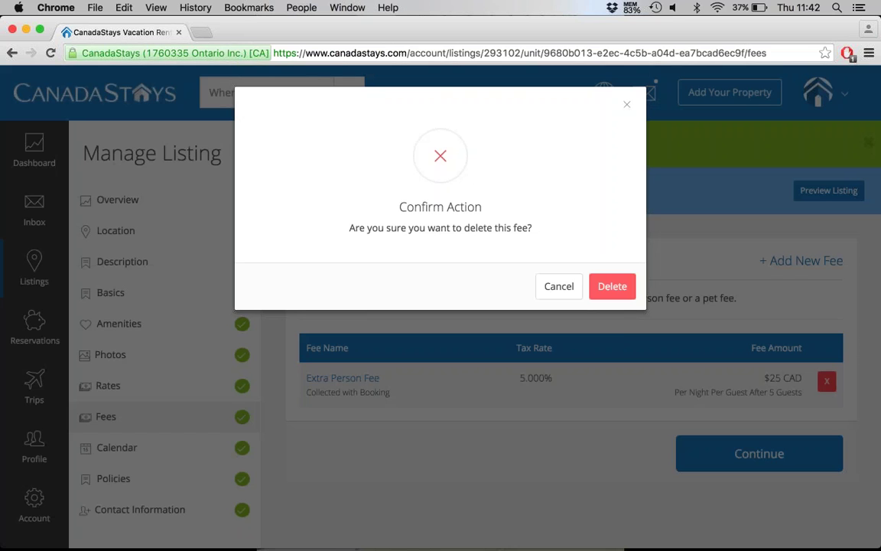
key("Return")
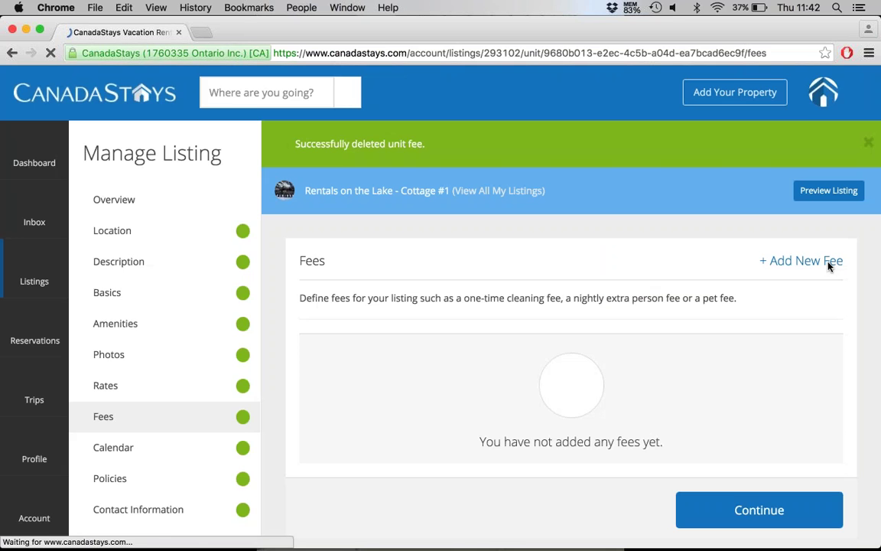
left_click(799, 262)
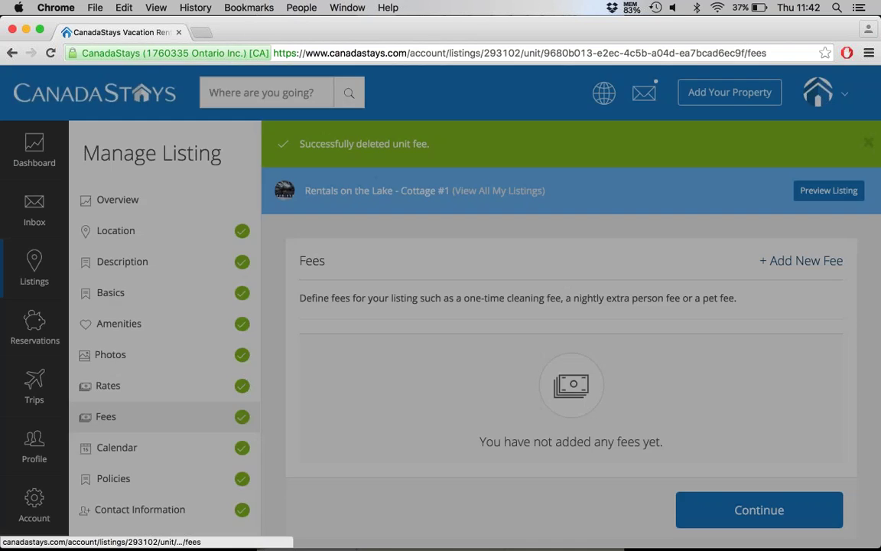
left_click(420, 197)
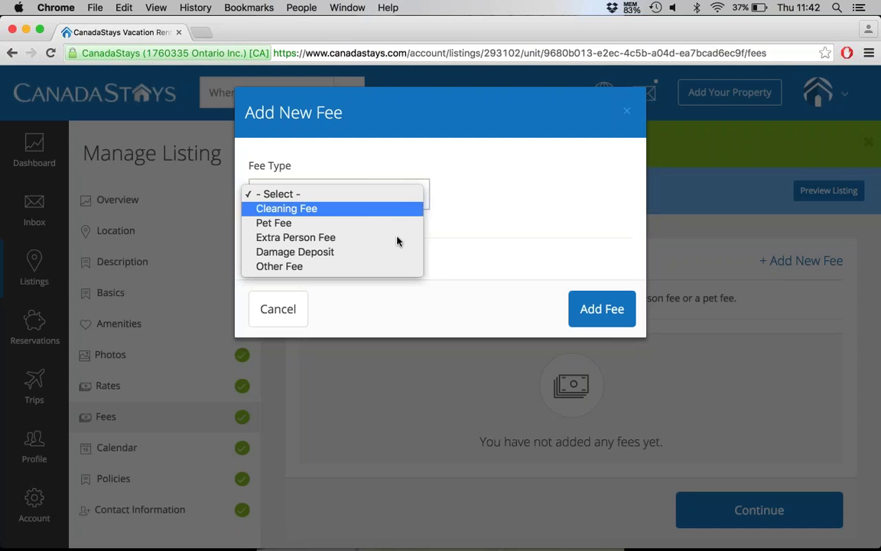
key("Escape")
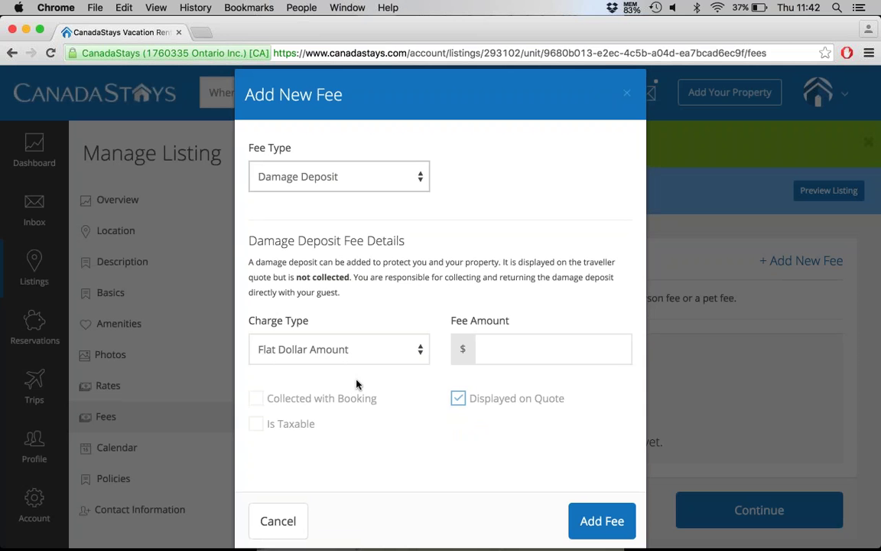
left_click(280, 275)
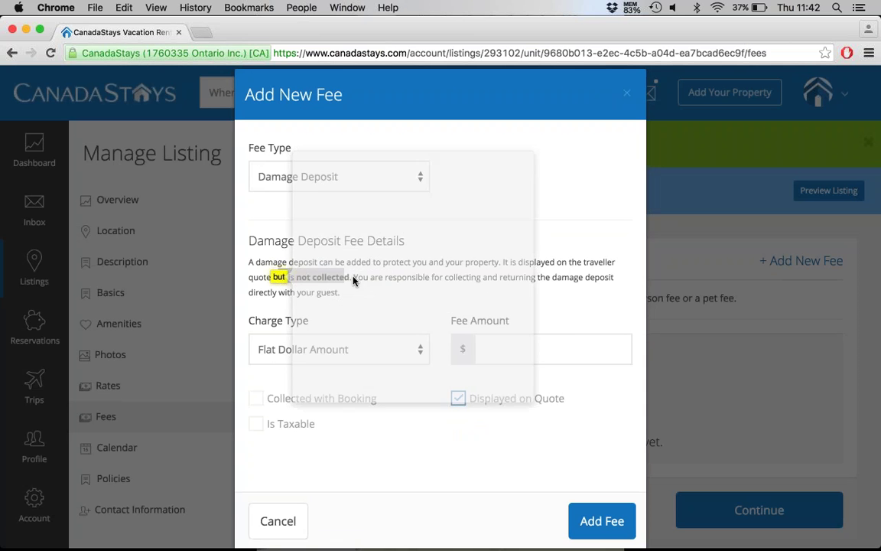
left_click(329, 463)
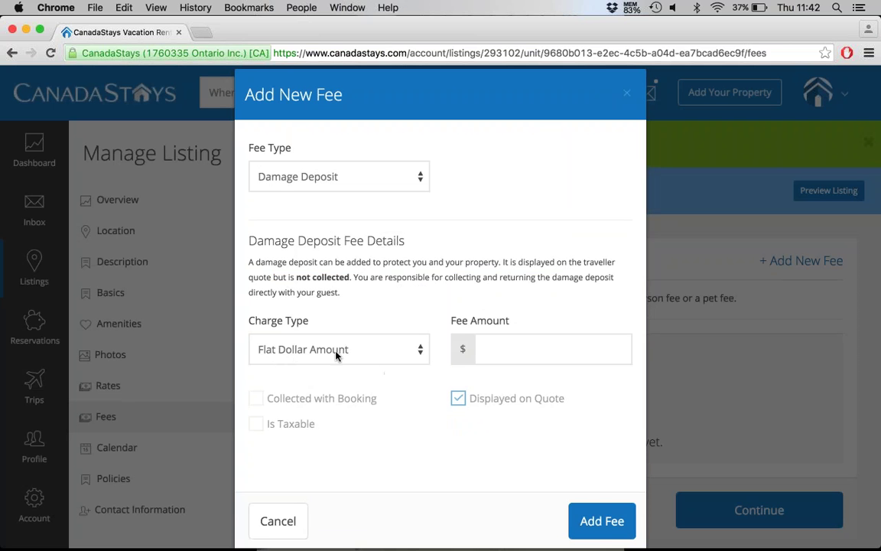
Try the Flat Dollar charge type with a 100 amount, then clear it.
left_click(420, 356)
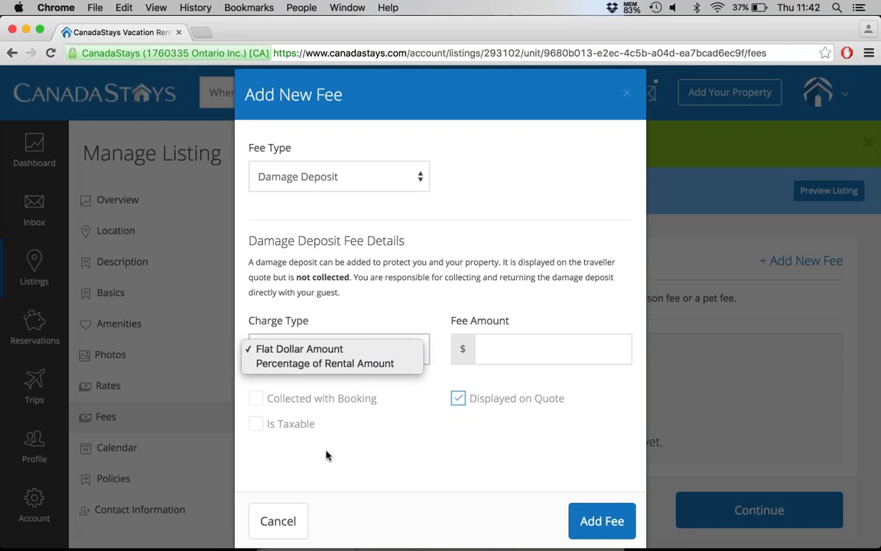
left_click(336, 349)
left_click(339, 349)
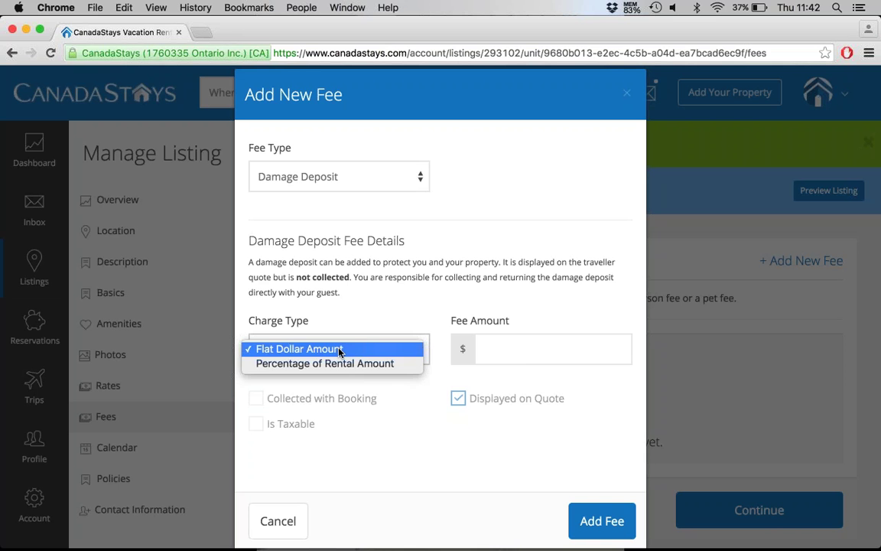
left_click(526, 353)
left_click(527, 354)
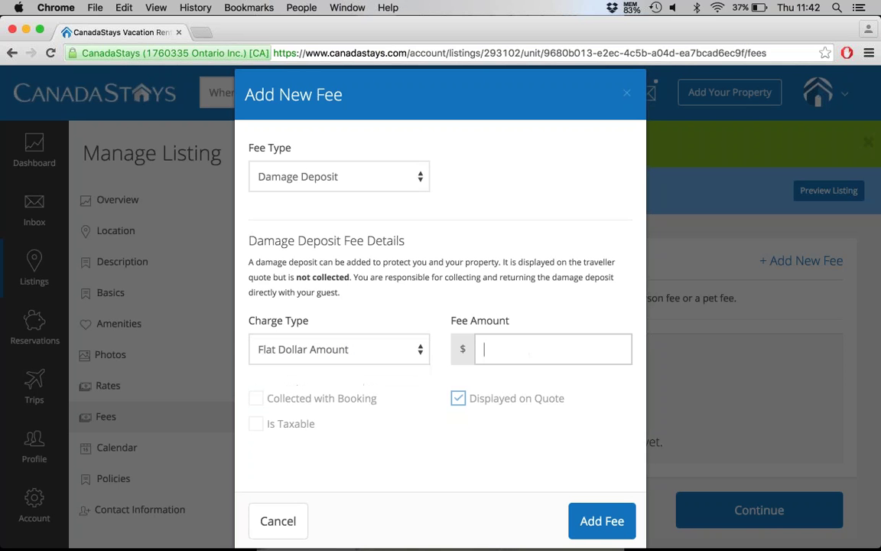
type("100")
key("BackSpace")
key("BackSpace")
key("BackSpace")
Set the deposit to 5% of Rental Amount, not collected with booking, and save it.
left_click(405, 358)
left_click(364, 364)
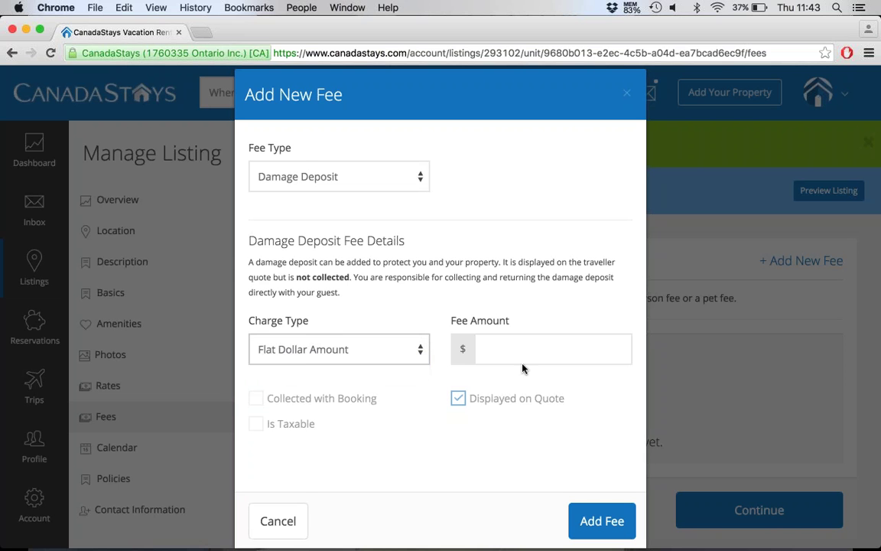
left_click(528, 351)
type("5")
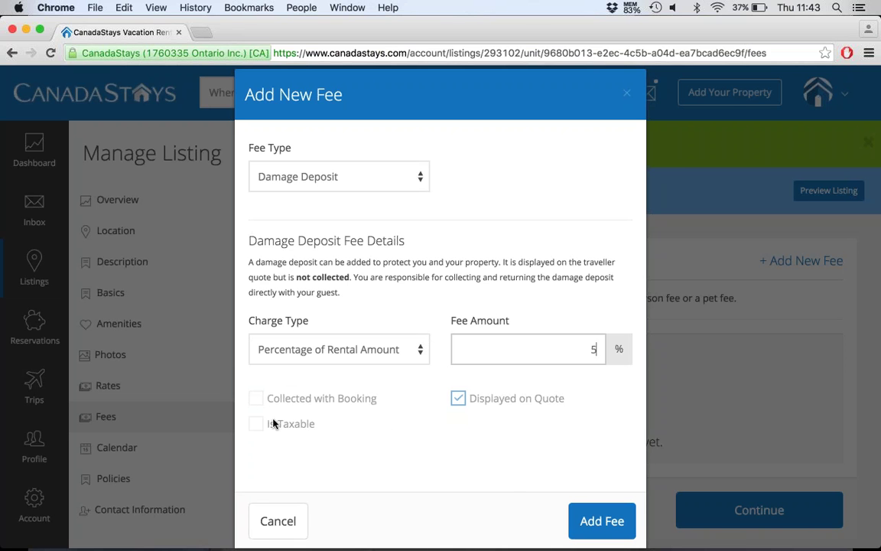
triple_click(257, 403)
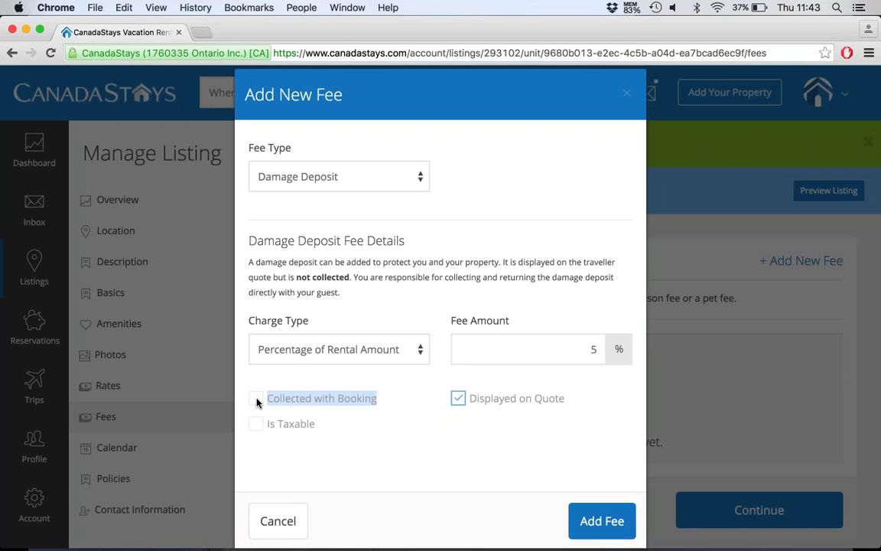
left_click(356, 443)
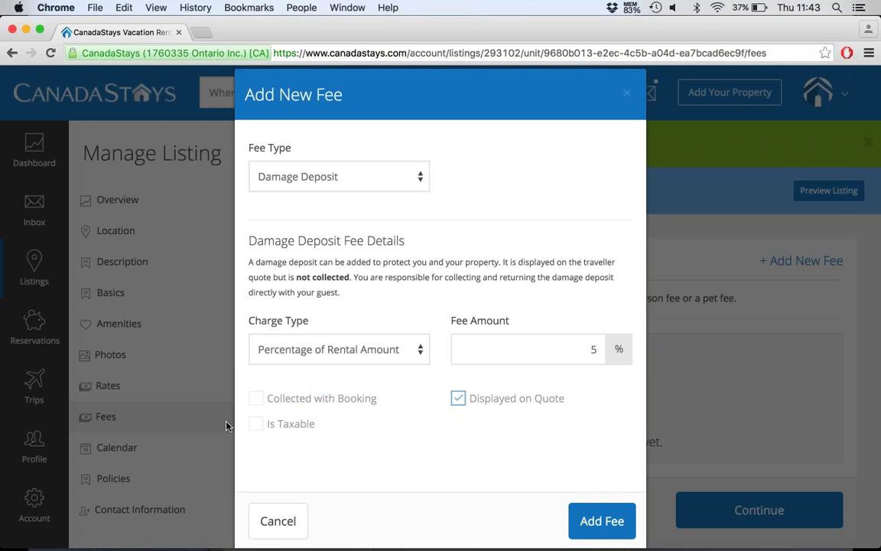
double_click(258, 428)
left_click(351, 446)
left_click(608, 521)
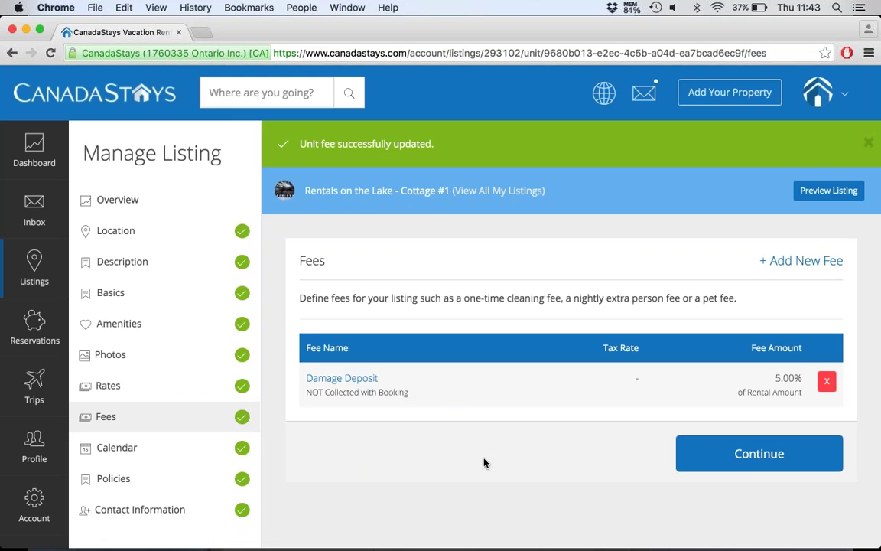
Start a new Other Fee named 'Boat Rental'.
left_click(807, 262)
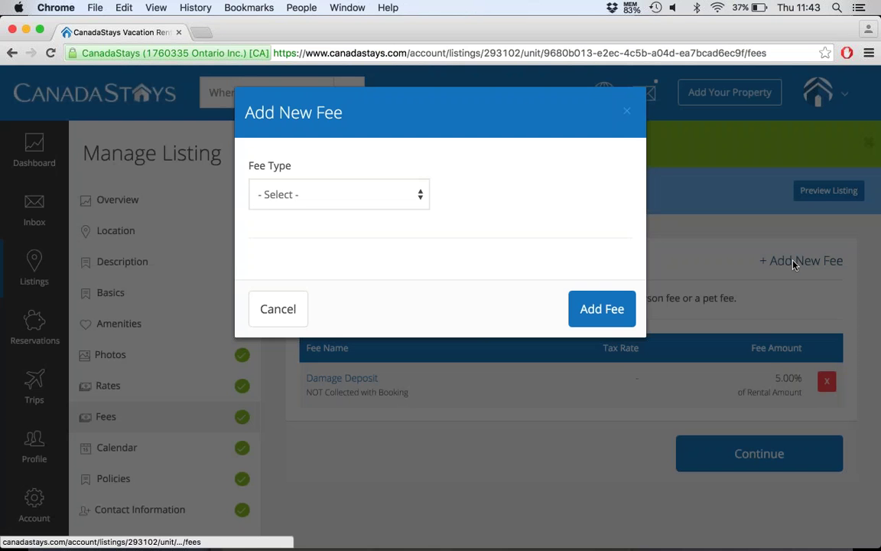
left_click(420, 200)
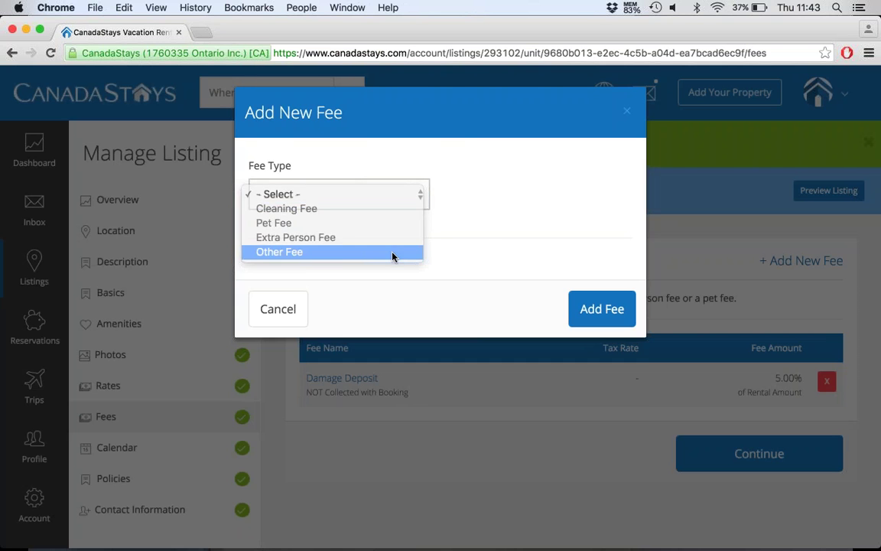
left_click(396, 254)
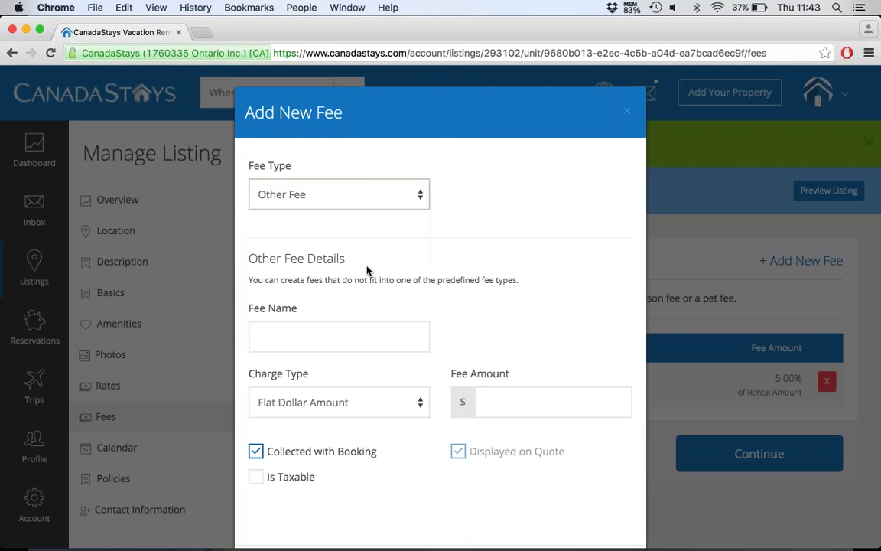
left_click(306, 339)
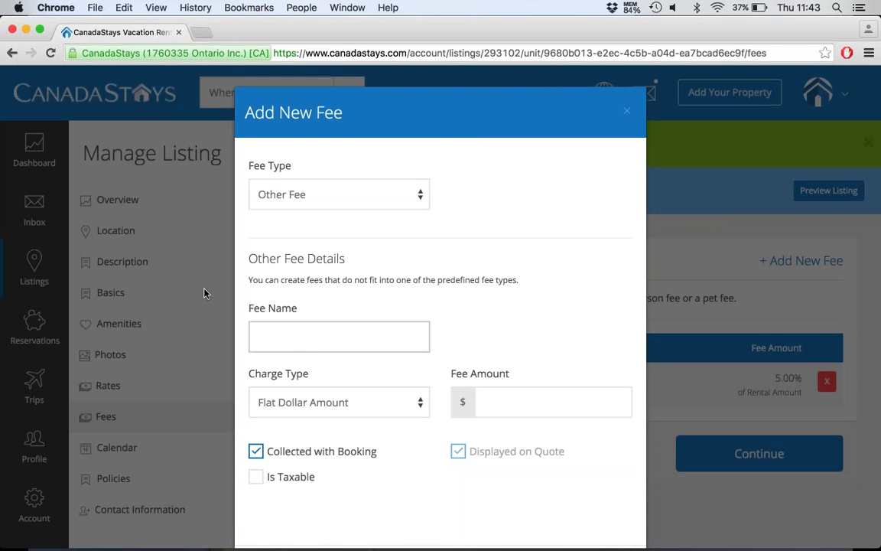
type("Boat Rental")
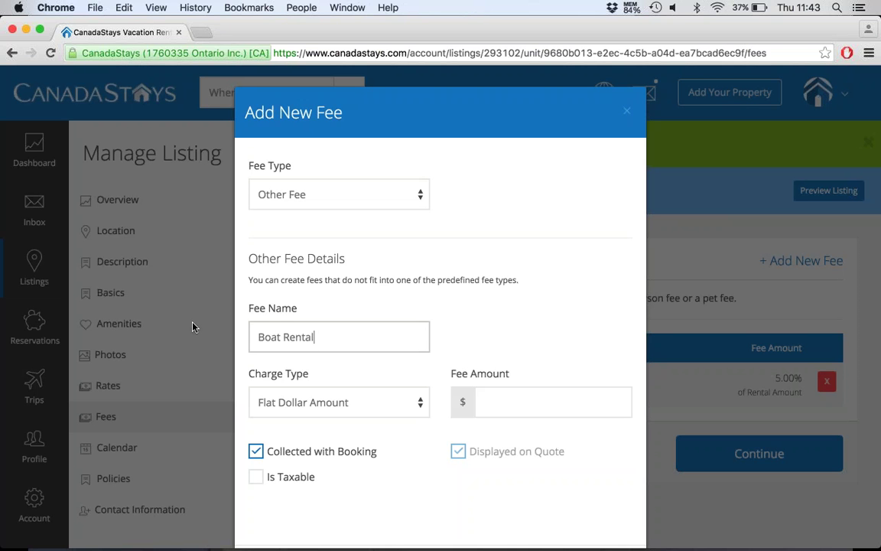
Give it a $50 flat dollar amount, not collected with booking, and save it.
left_click(419, 406)
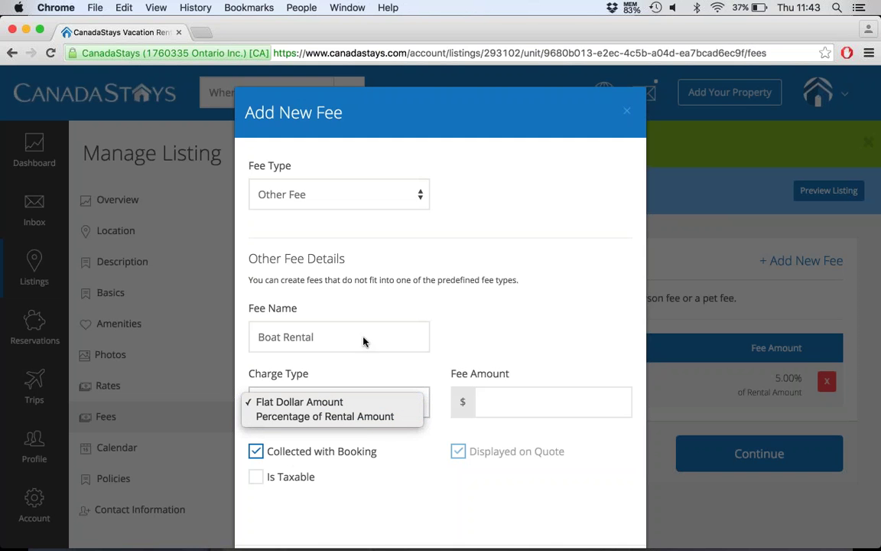
left_click(324, 401)
left_click(502, 403)
type("50")
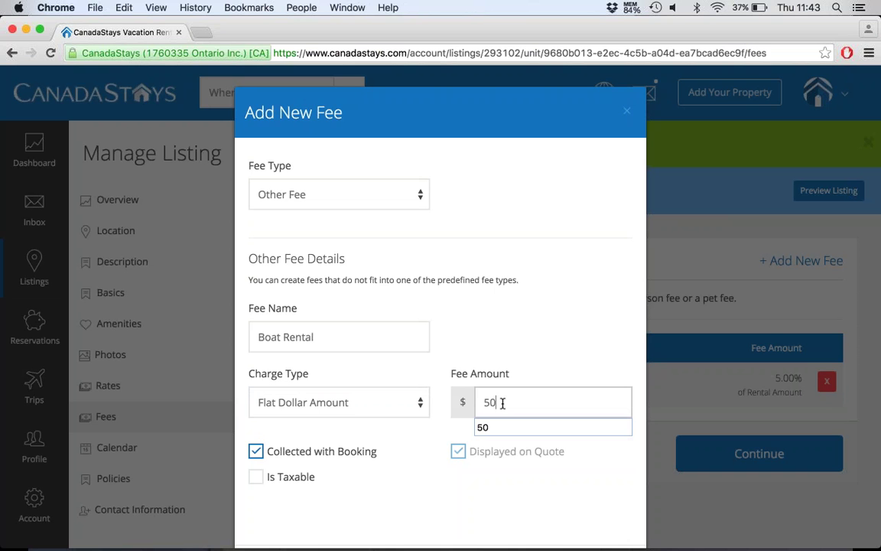
left_click(257, 454)
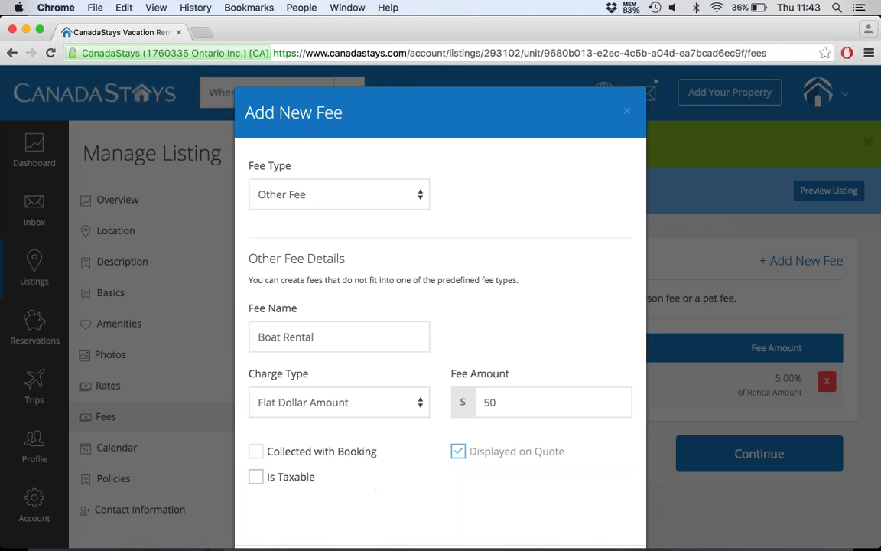
scroll(433, 472, "down", 2)
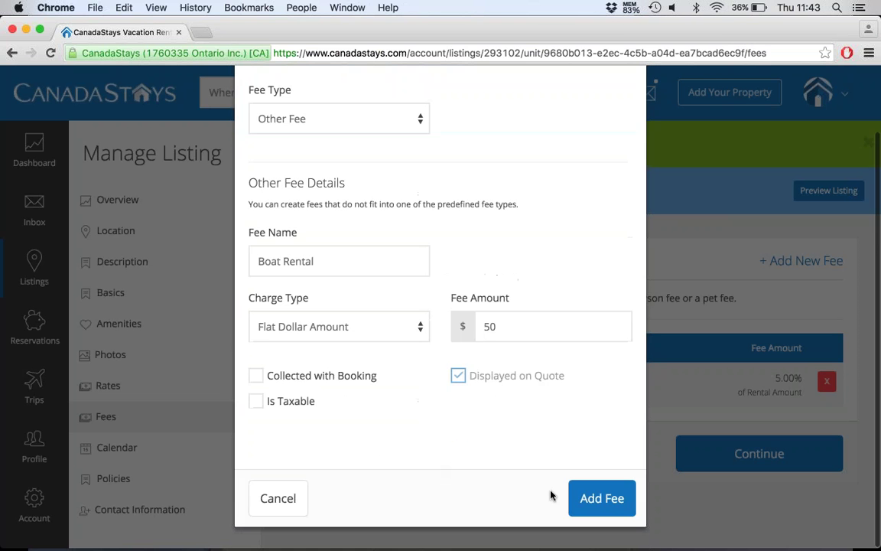
left_click(603, 506)
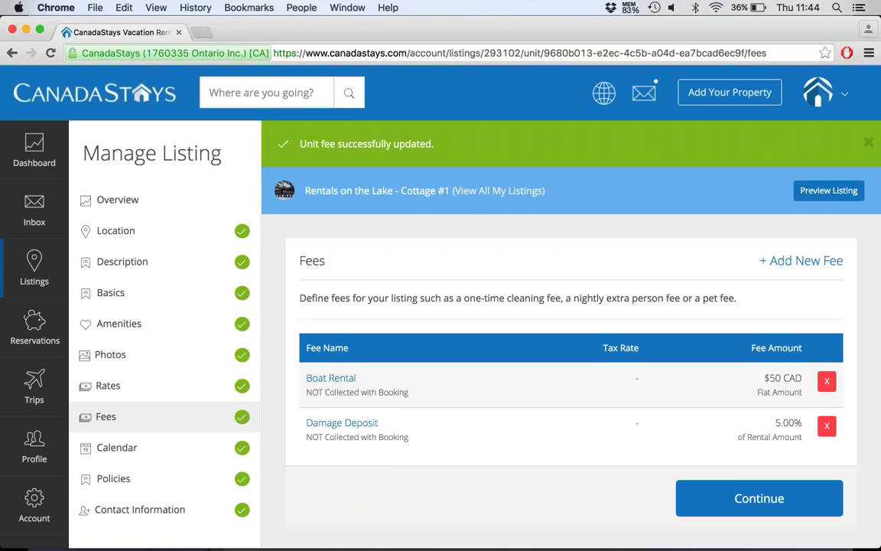
scroll(368, 470, "down", 1)
scroll(193, 290, "up", 1)
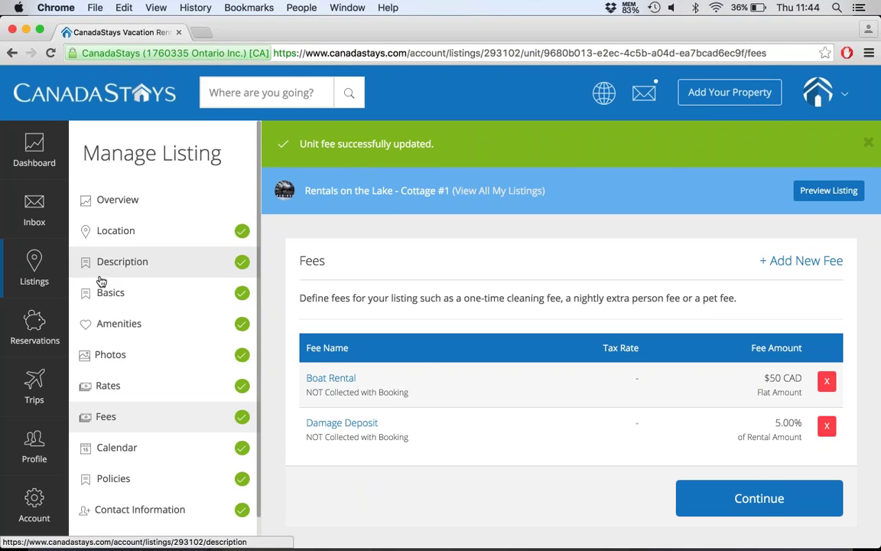
Open the Availability Calendar and review its legend.
left_click(120, 448)
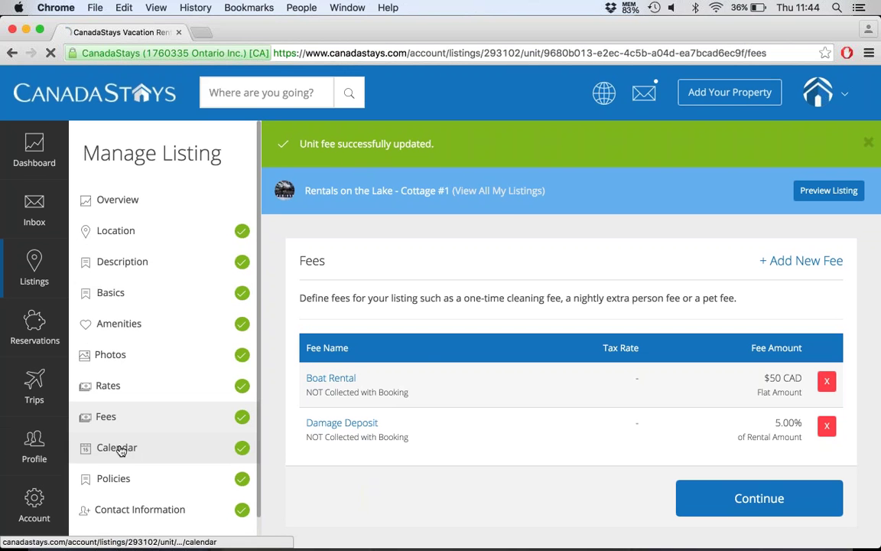
scroll(479, 351, "down", 4)
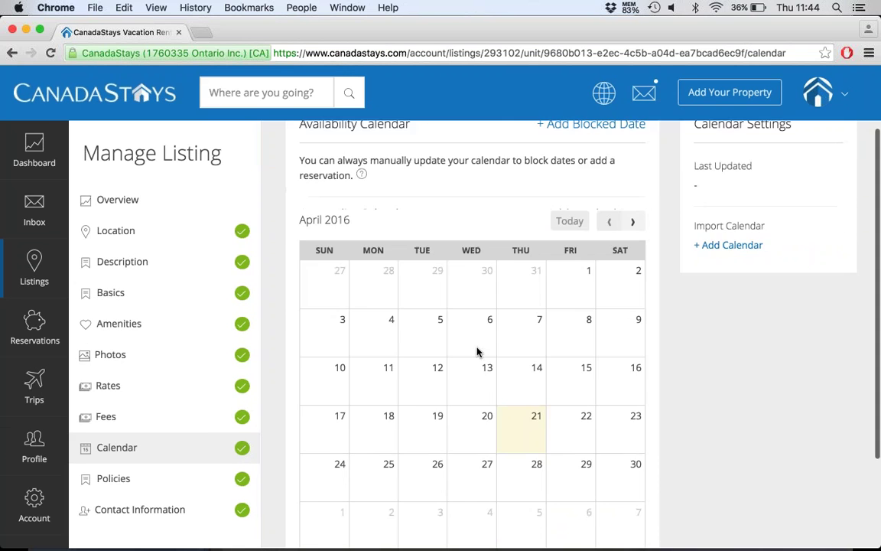
scroll(613, 446, "down", 2)
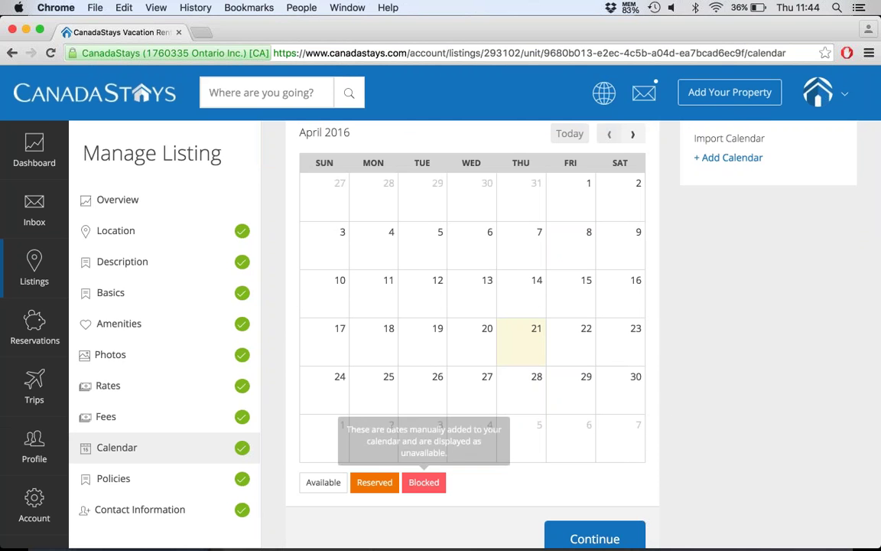
mouse_move(325, 480)
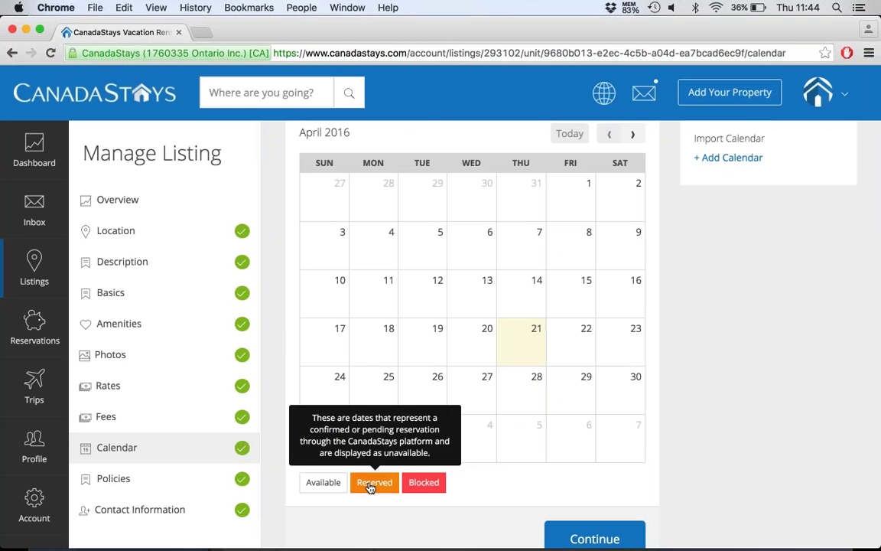
mouse_move(419, 483)
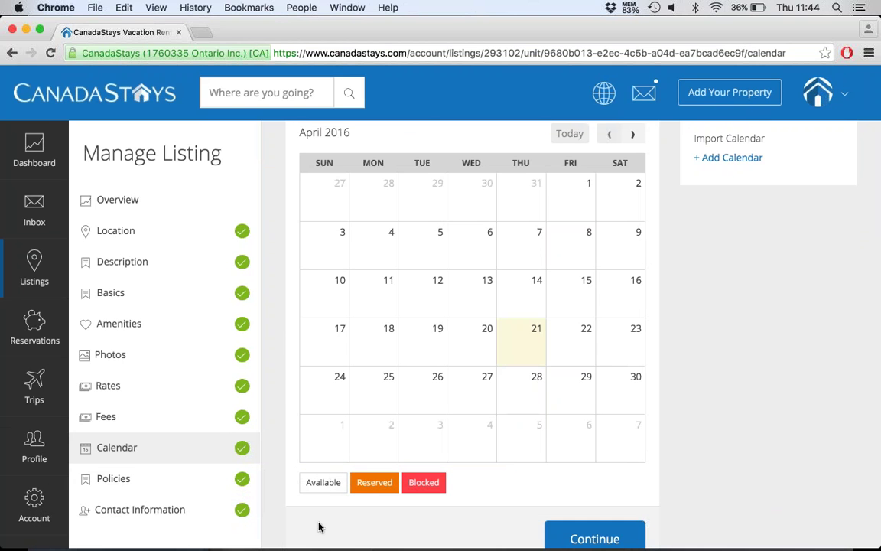
mouse_move(378, 483)
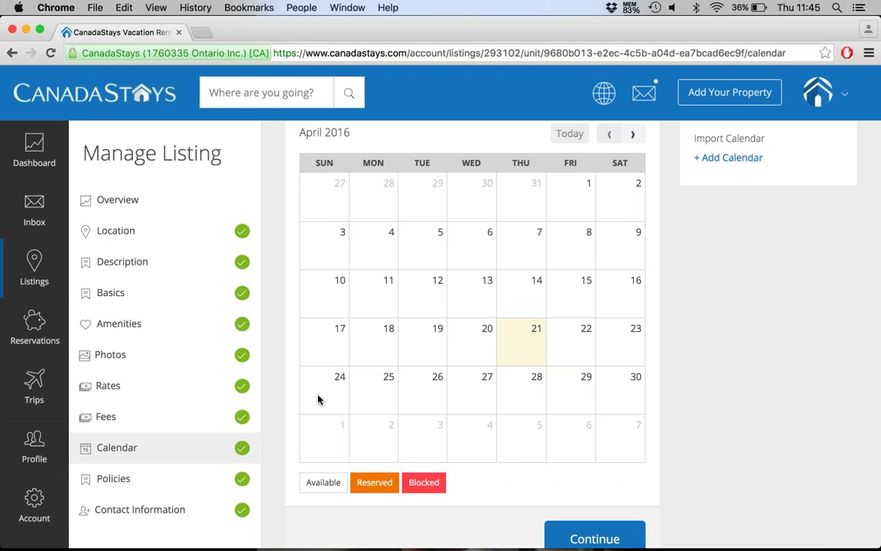
mouse_move(428, 493)
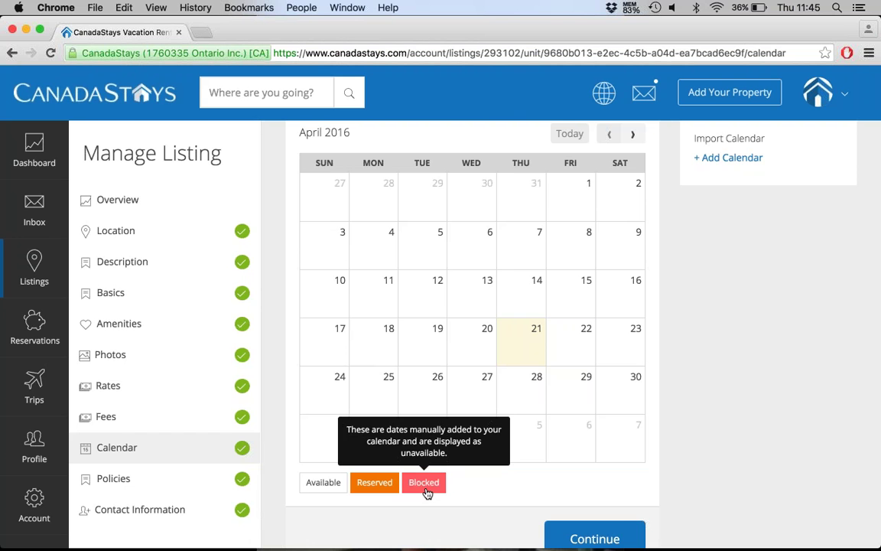
scroll(764, 374, "down", 2)
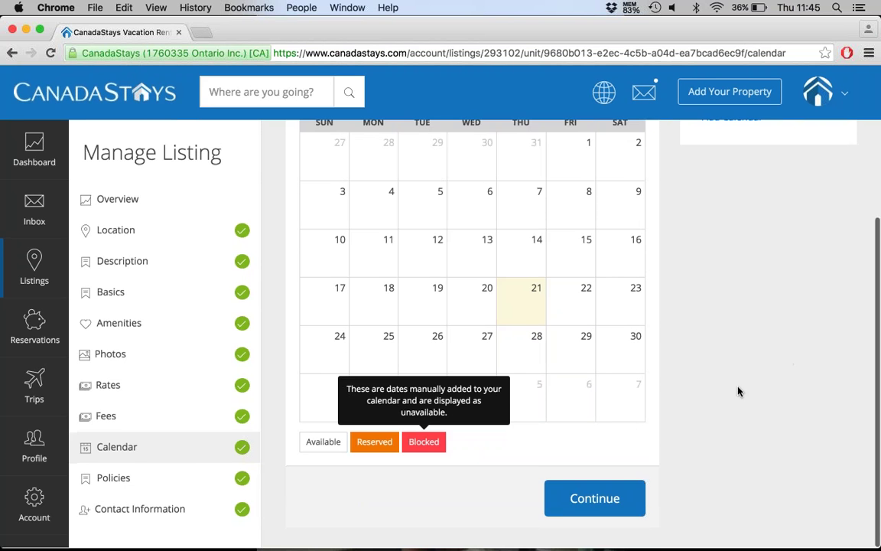
Continue to Policies, then return to the April 2016 availability calendar.
left_click(606, 499)
scroll(501, 478, "down", 4)
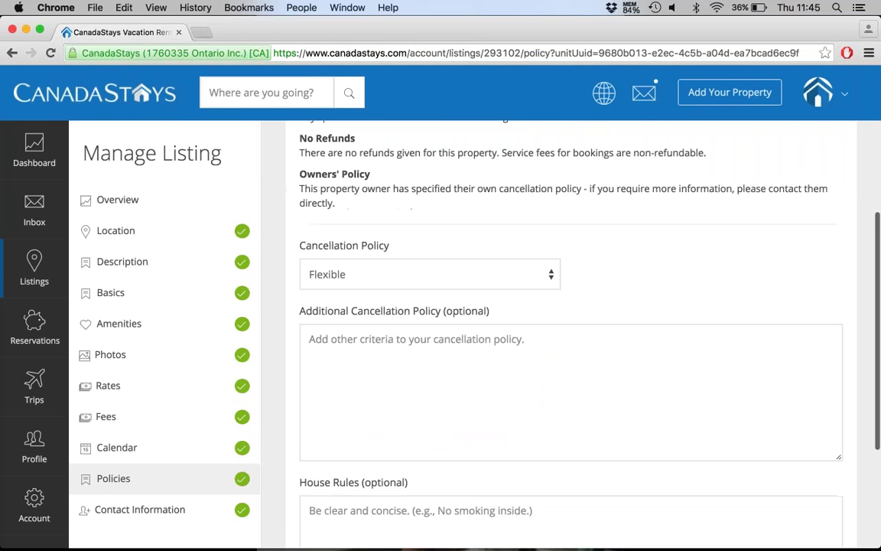
scroll(501, 478, "up", 2)
scroll(571, 336, "up", 3)
left_click(113, 454)
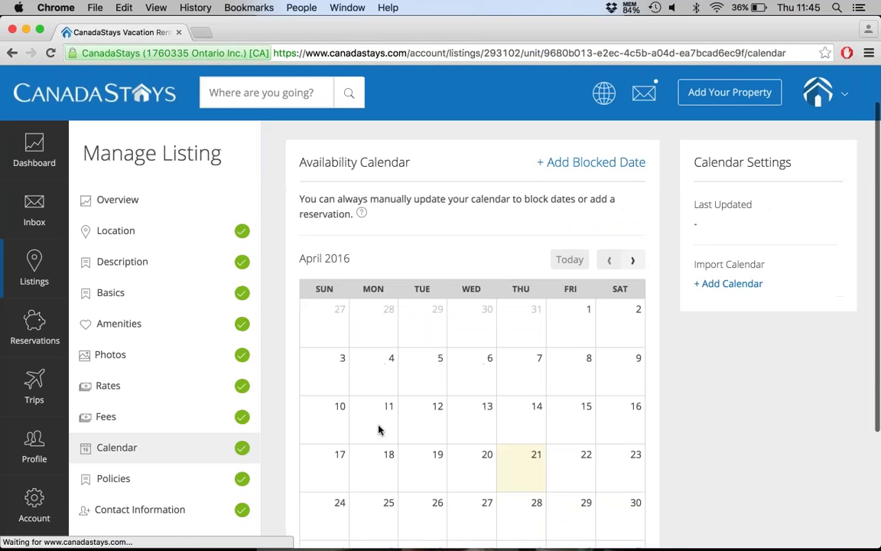
scroll(386, 398, "down", 1)
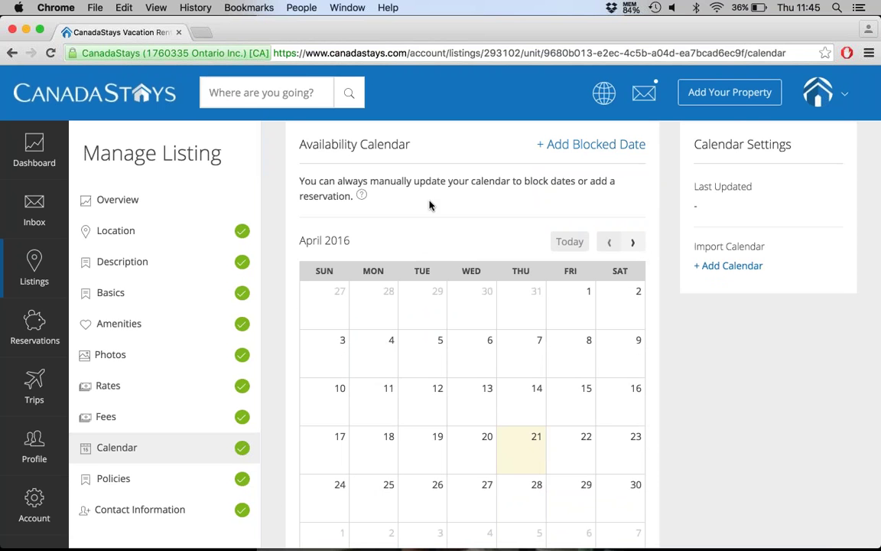
left_click(596, 147)
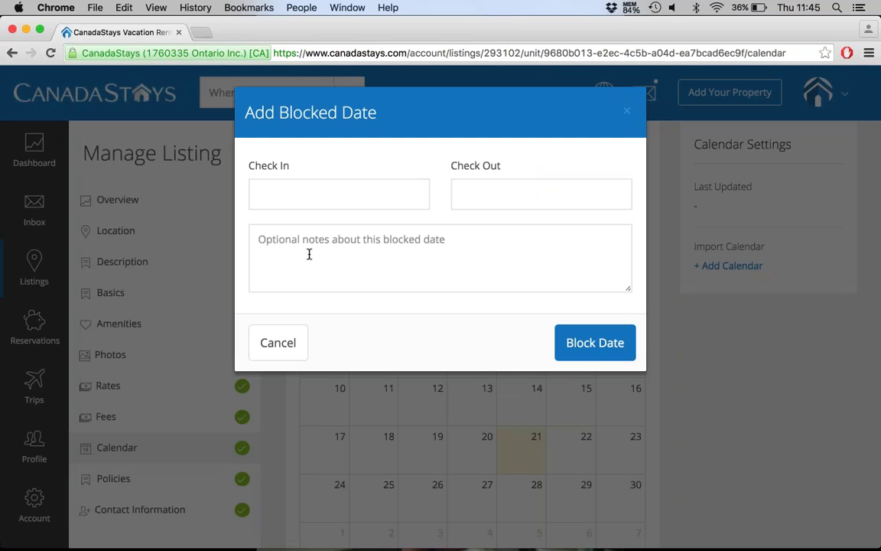
Block April 24–27, 2016 on Cottage #1's calendar with the note 'My mom is coming'.
key("Escape")
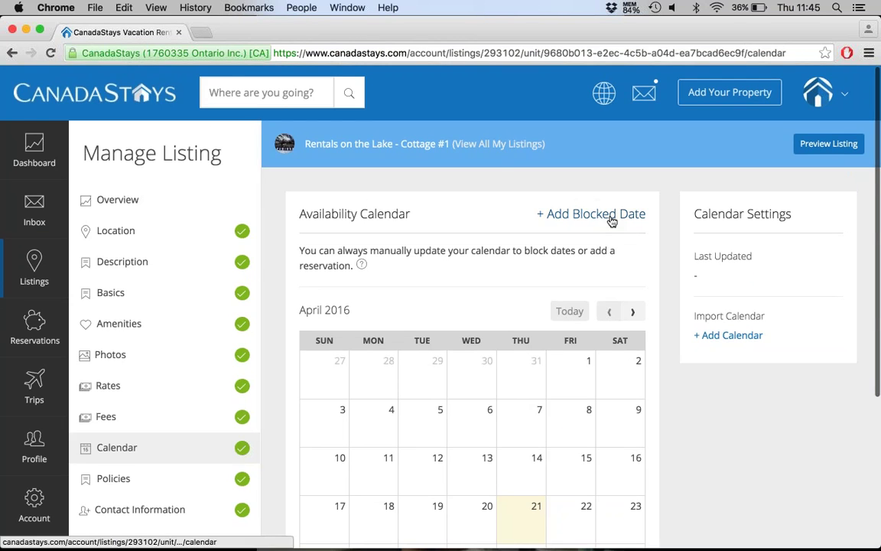
left_click(612, 216)
left_click(334, 196)
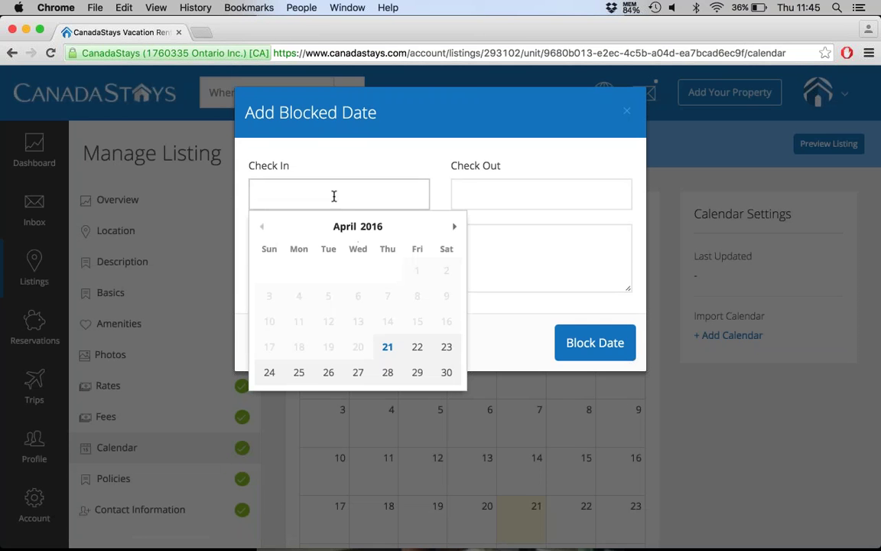
left_click(268, 373)
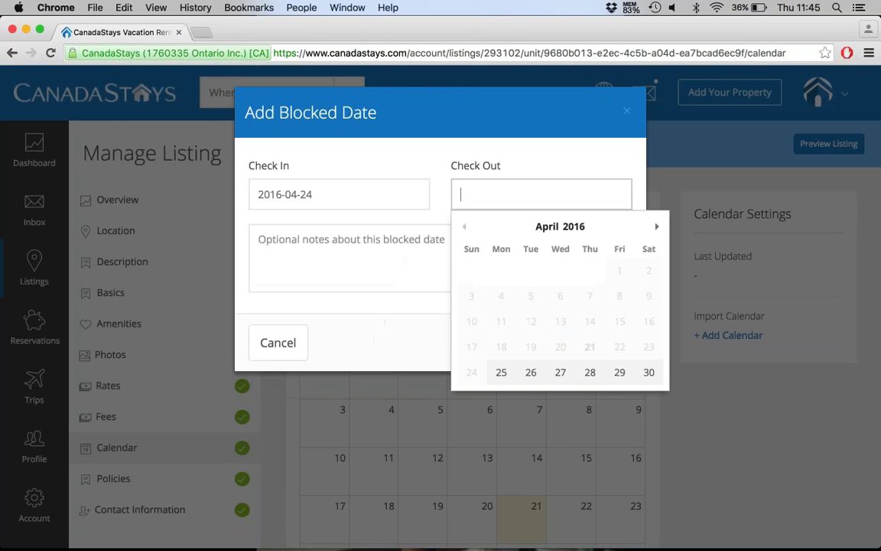
left_click(564, 373)
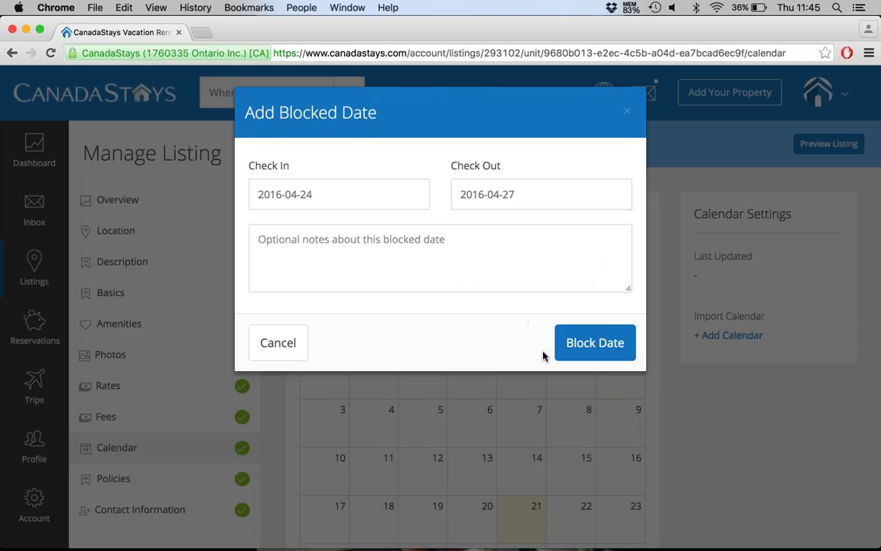
left_click(420, 244)
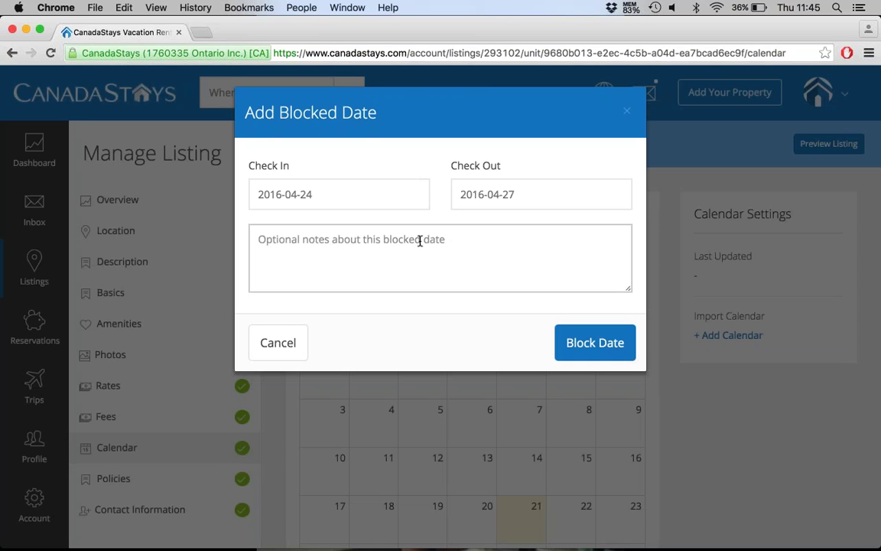
type("My mom is ")
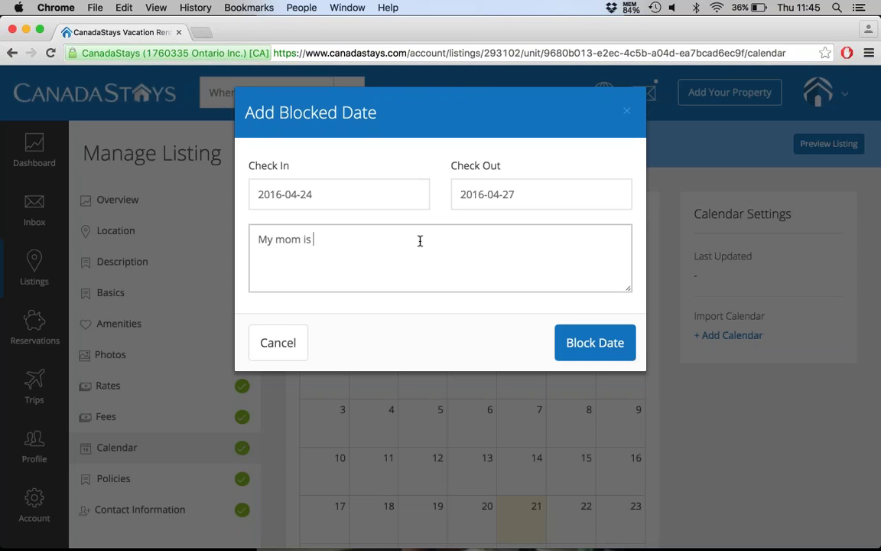
type("coming")
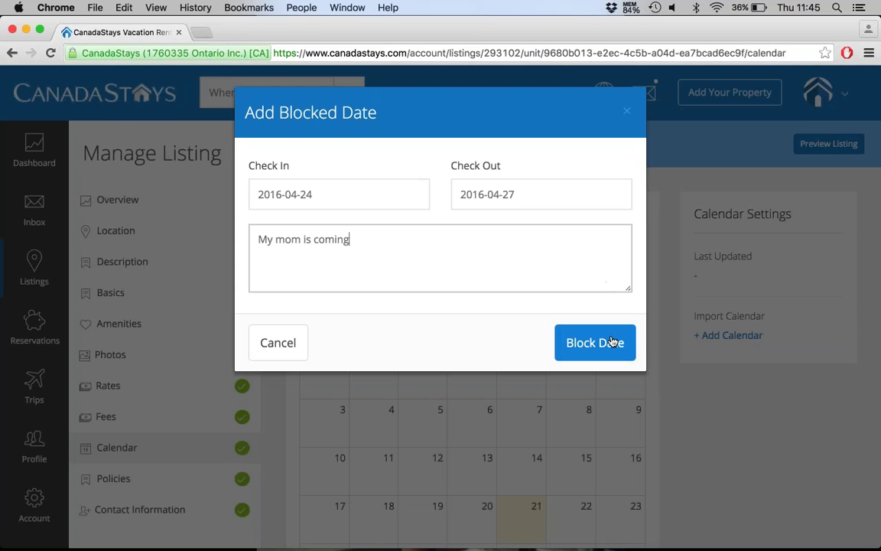
left_click(612, 341)
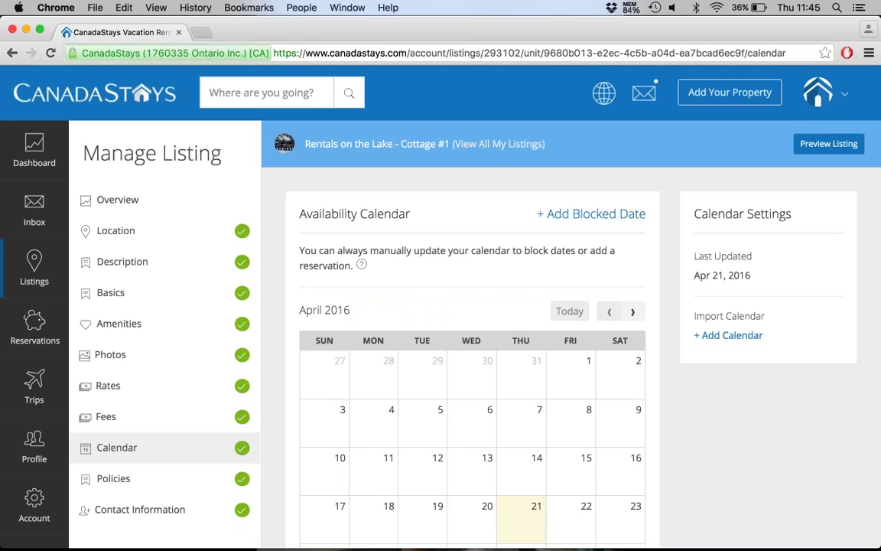
scroll(472, 321, "down", 5)
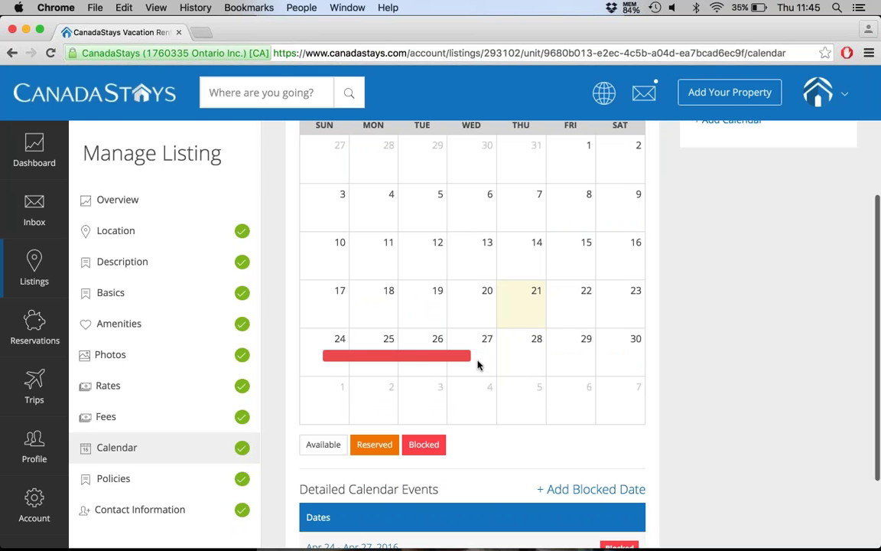
scroll(478, 365, "up", 5)
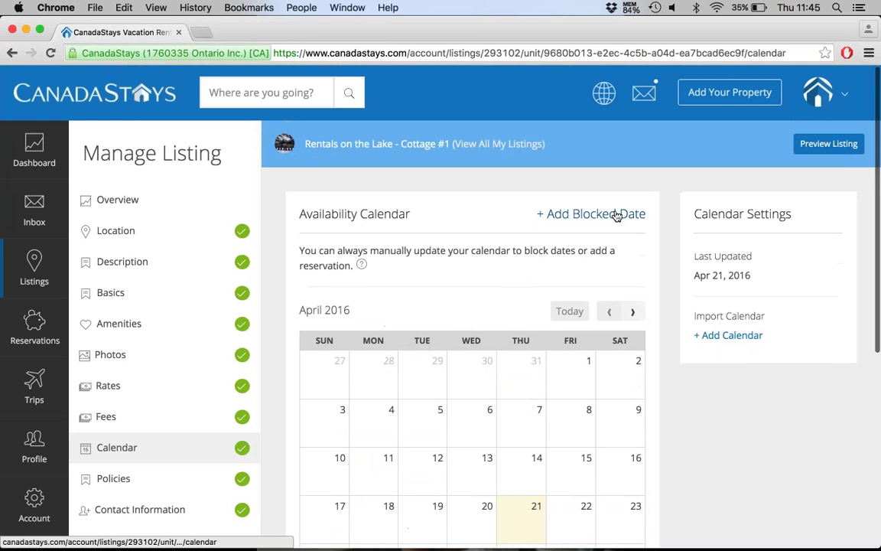
Block April 27–30, 2016 with the note 'My sister is coming'.
left_click(592, 213)
left_click(348, 197)
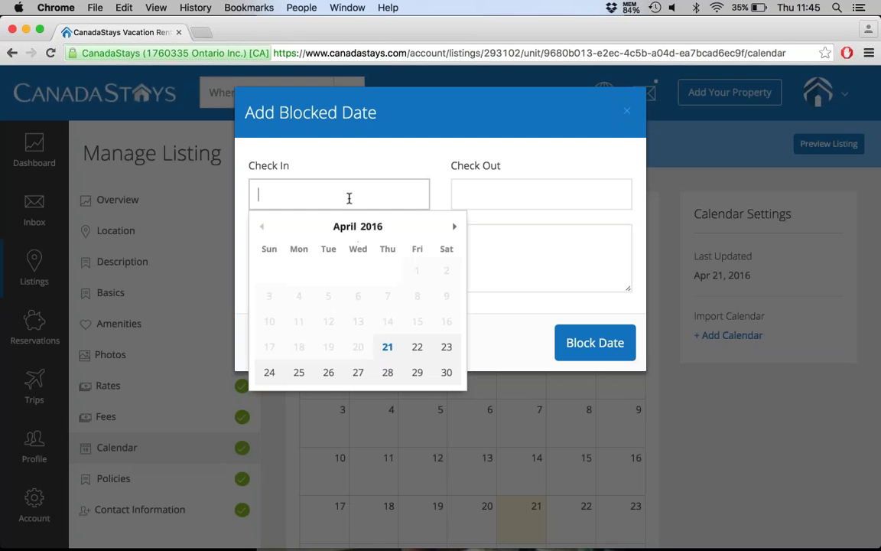
left_click(357, 373)
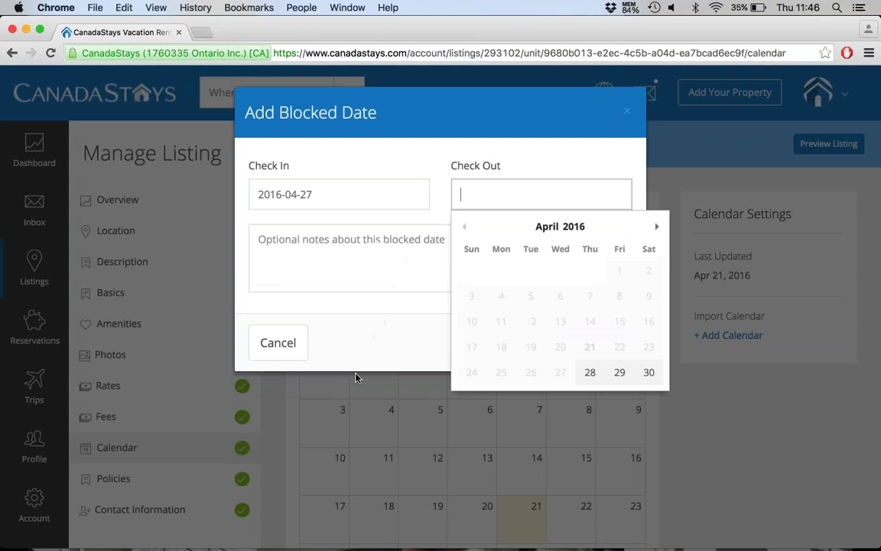
left_click(649, 372)
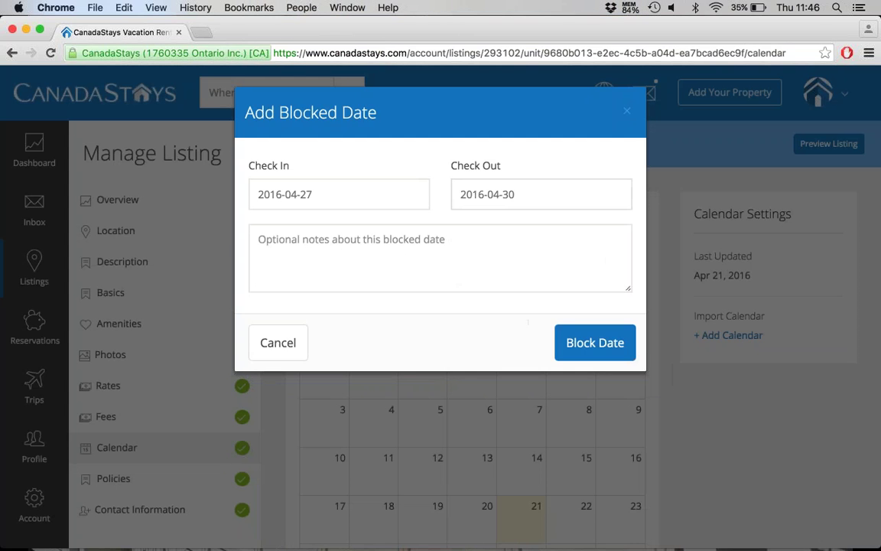
type("My s")
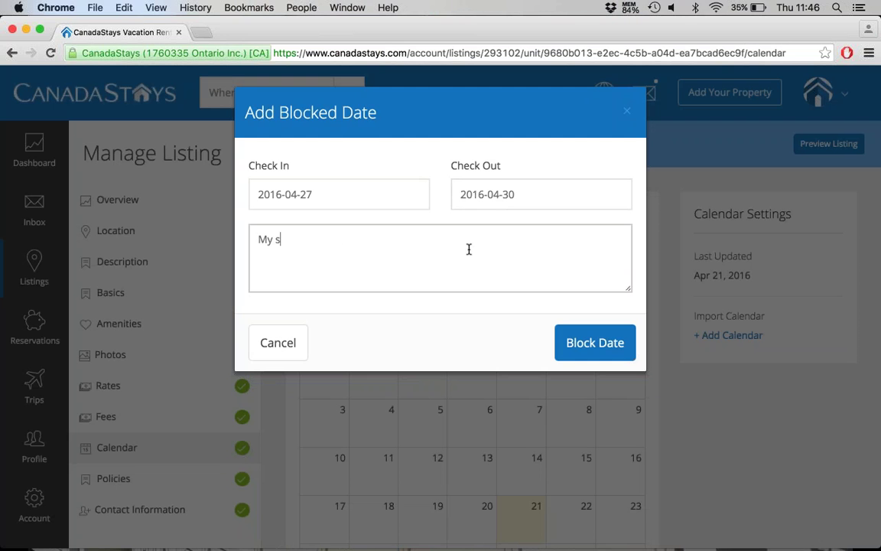
type("ister is coming")
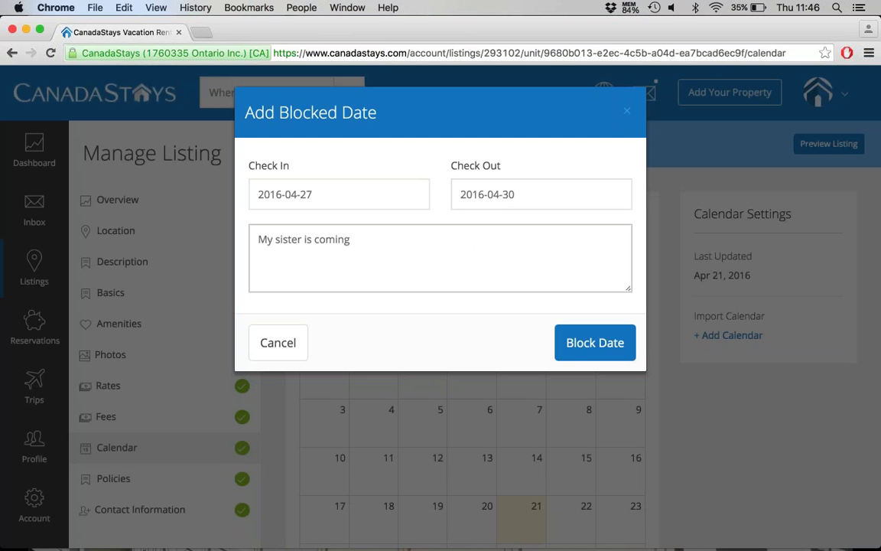
left_click(595, 343)
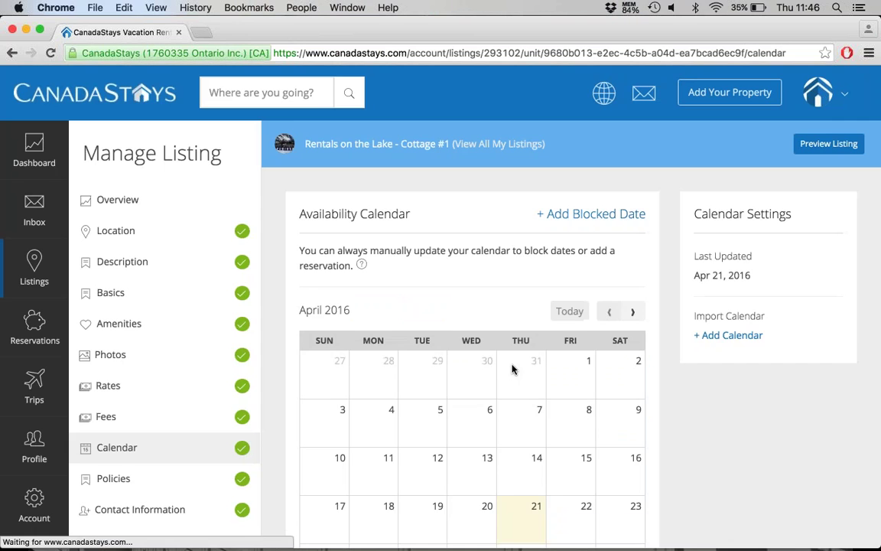
Continue to the listing's Policies & House Rules step.
scroll(425, 358, "down", 5)
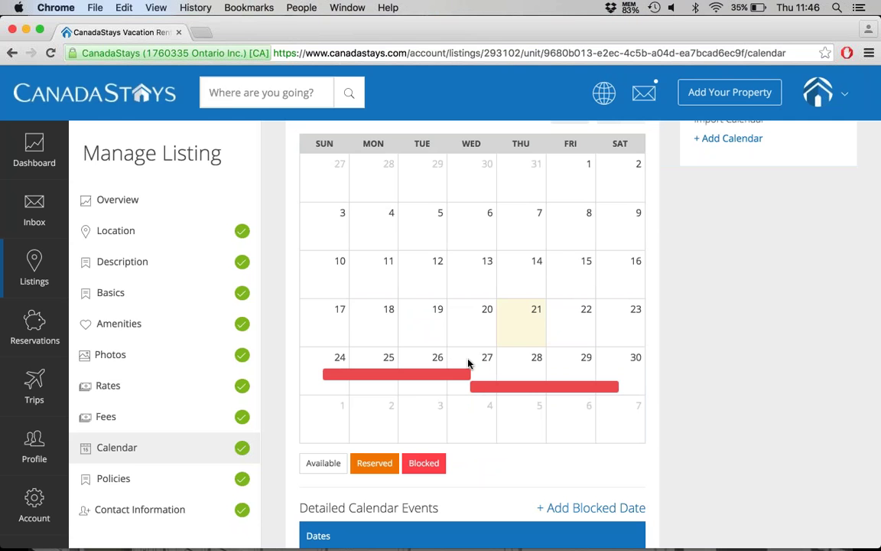
scroll(462, 436, "down", 4)
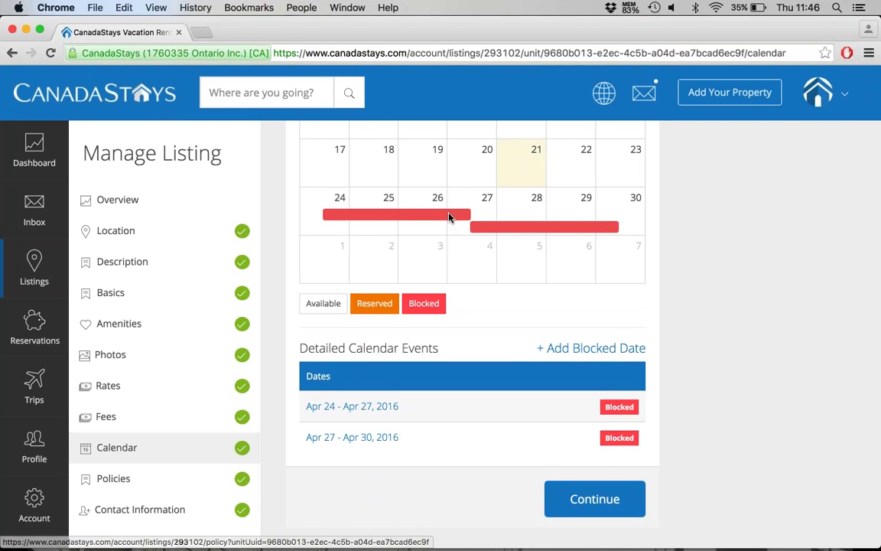
left_click(612, 498)
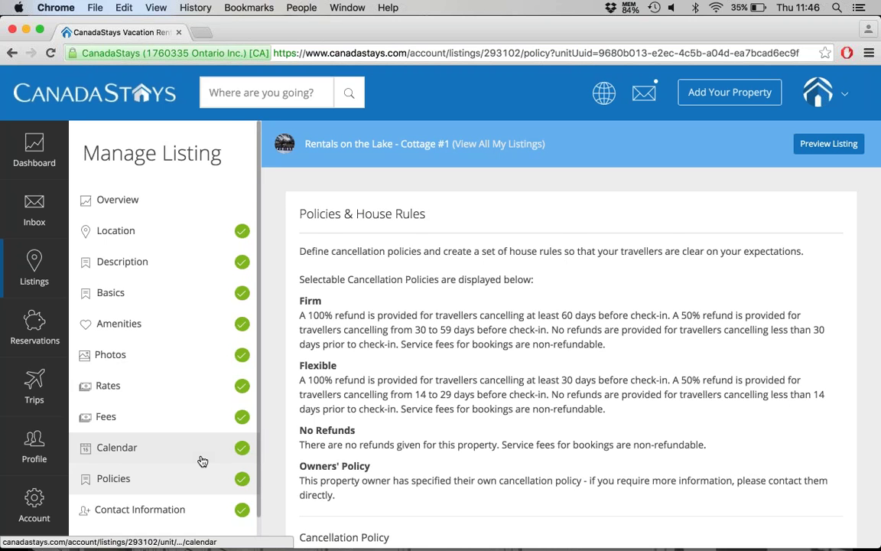
Open the Rentals on the Lake - Cottage #1 overview from the Listings page.
scroll(201, 460, "down", 2)
scroll(141, 398, "down", 3)
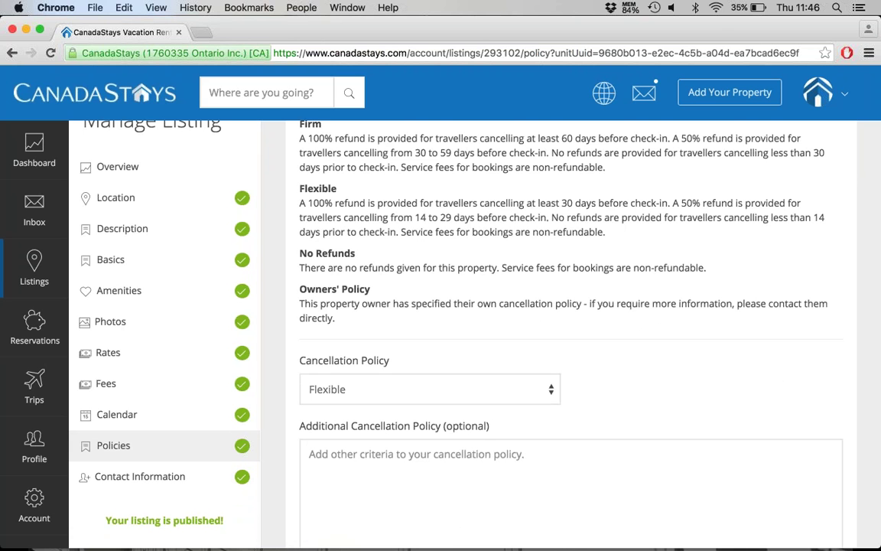
left_click(30, 274)
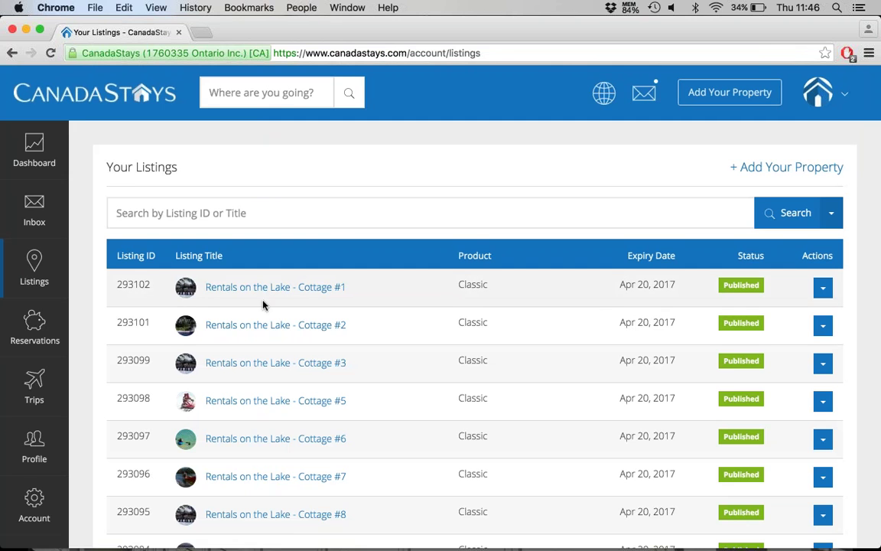
left_click(243, 286)
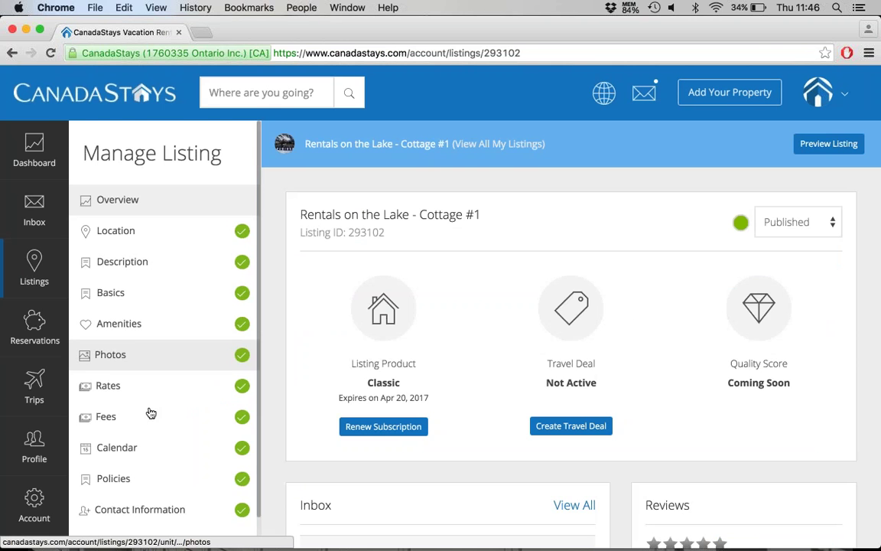
scroll(133, 501, "down", 2)
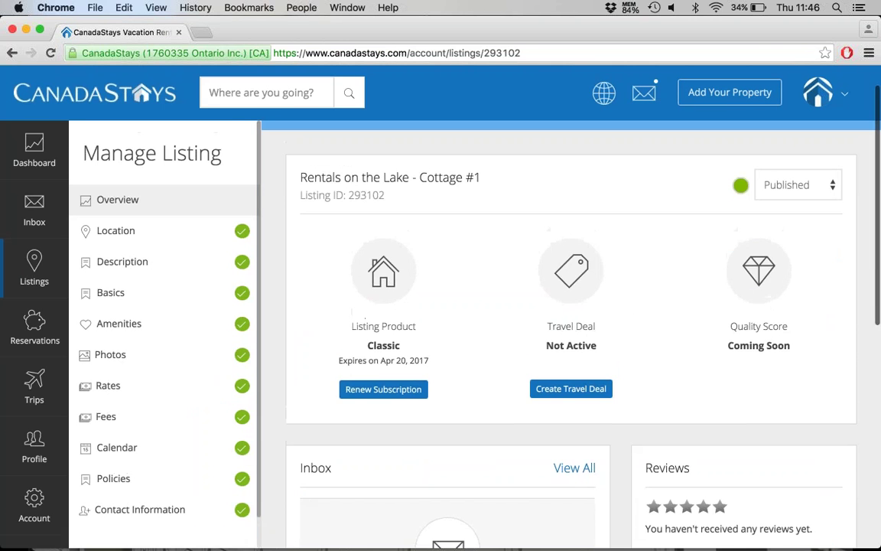
Go to Profile > Account > Payout Methods to see the PayPal Deposit method.
left_click(35, 447)
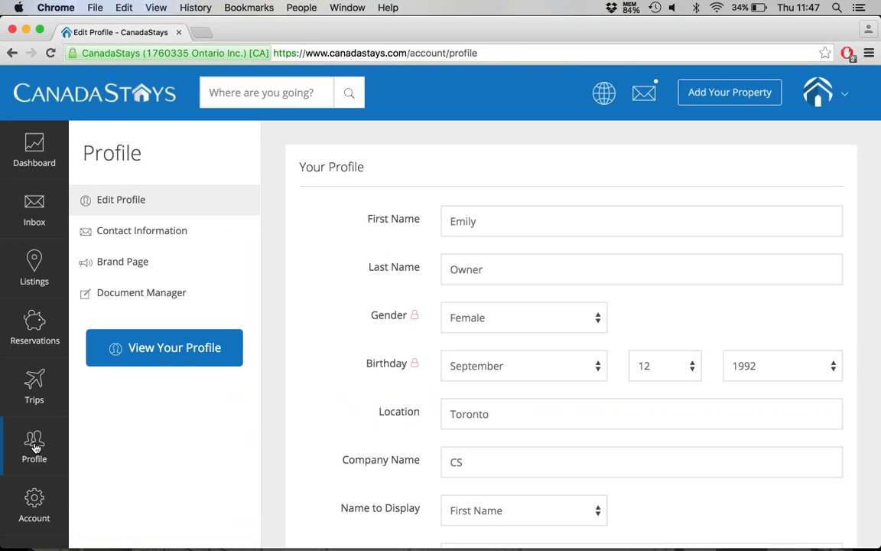
left_click(34, 505)
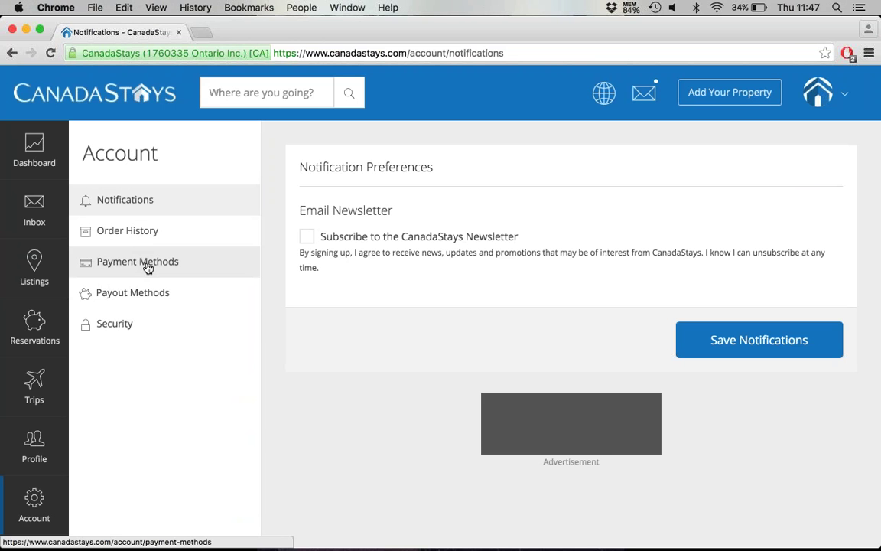
left_click(130, 298)
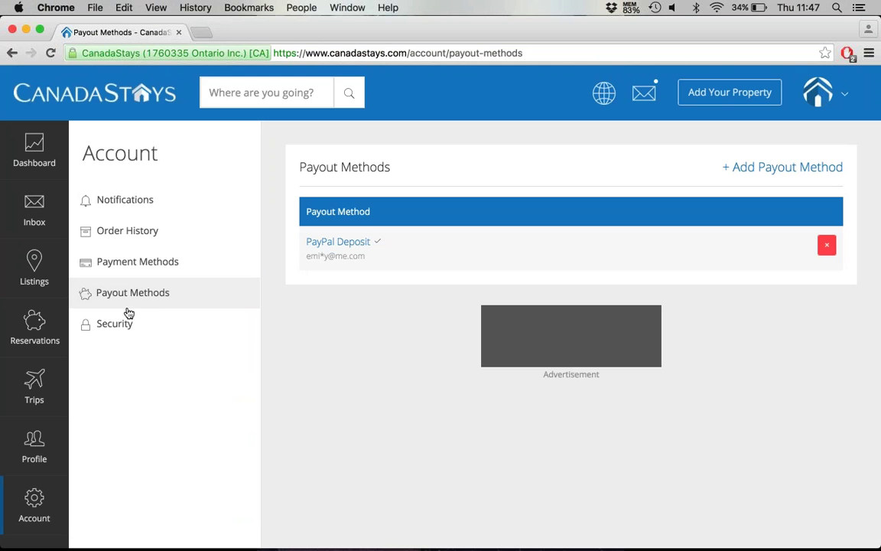
Delete the PayPal Deposit payout method and start adding a new payout method.
left_click(827, 245)
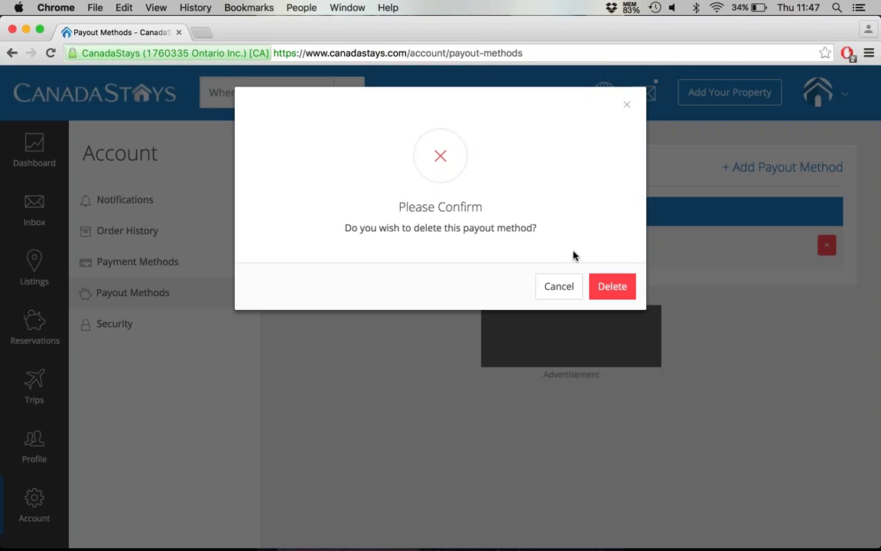
left_click(612, 285)
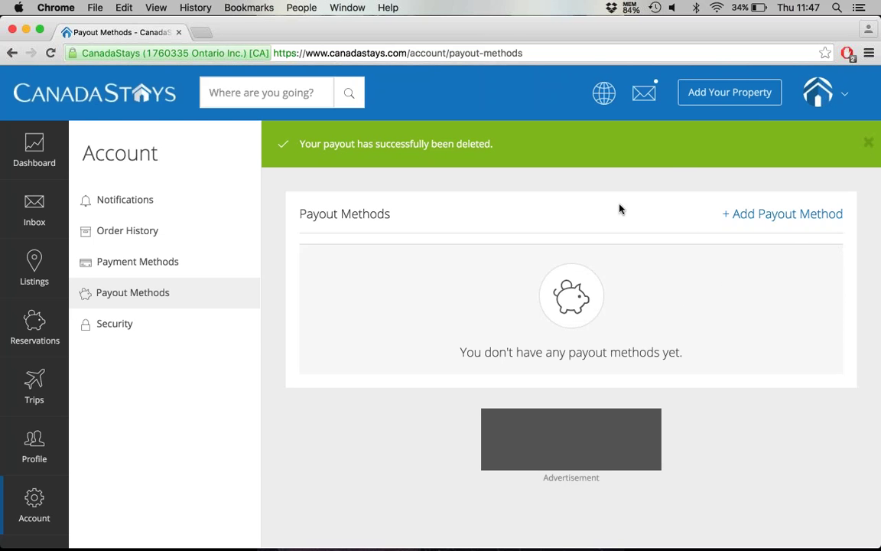
left_click(771, 213)
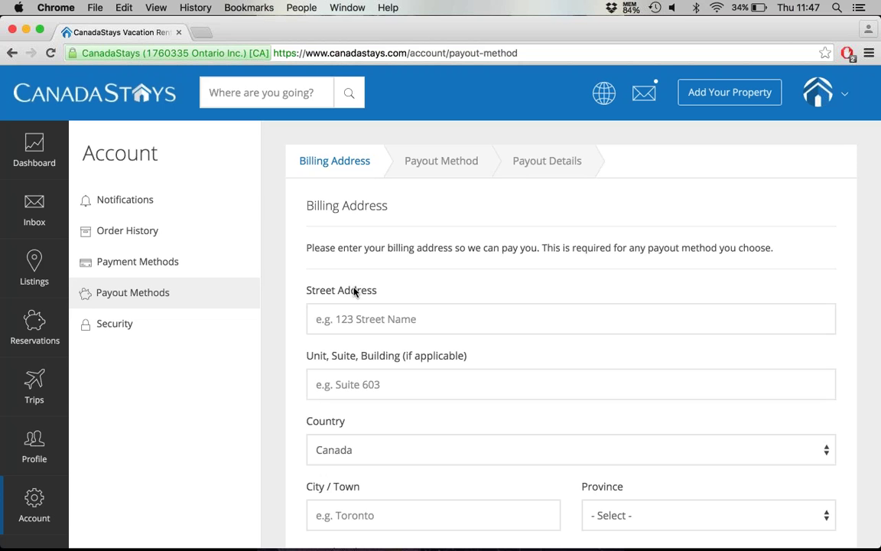
Fill in the billing address from the saved suggestion and save it to reach the payout options.
scroll(354, 292, "down", 3)
scroll(417, 305, "up", 3)
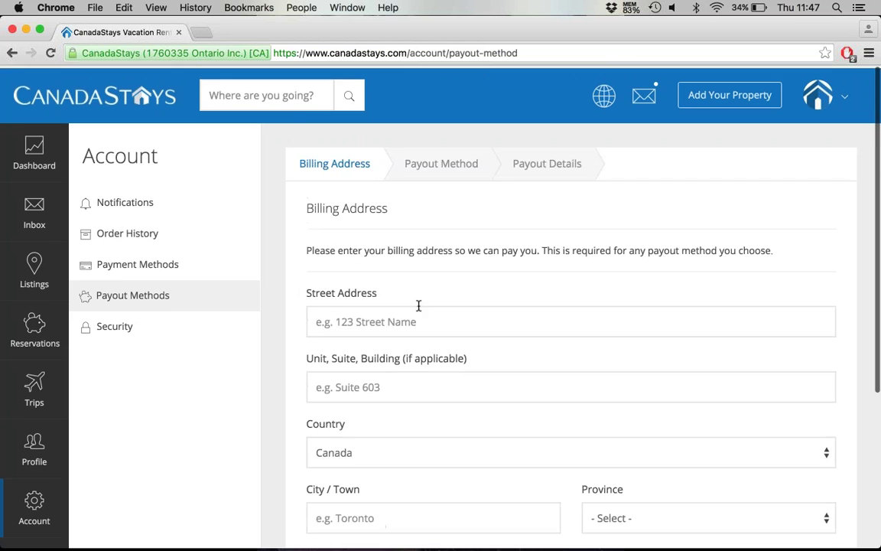
scroll(406, 329, "down", 4)
scroll(397, 362, "up", 1)
left_click(448, 224)
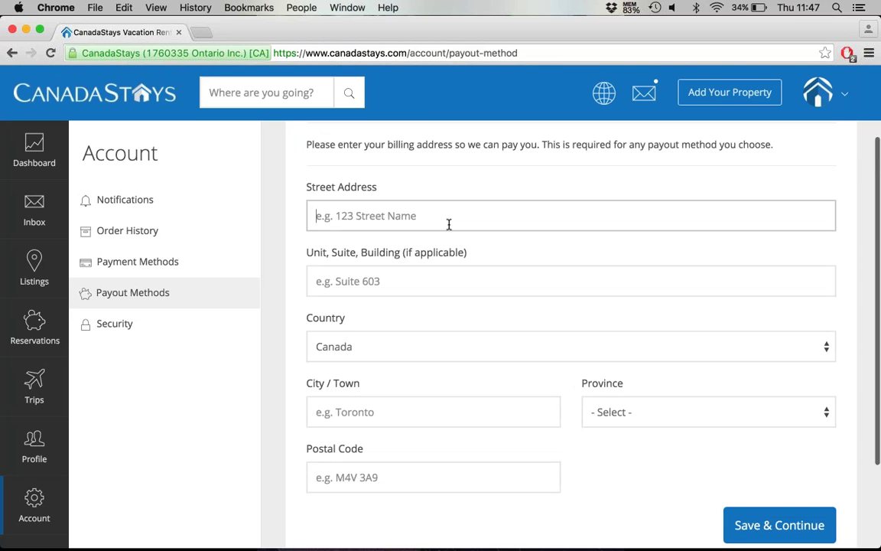
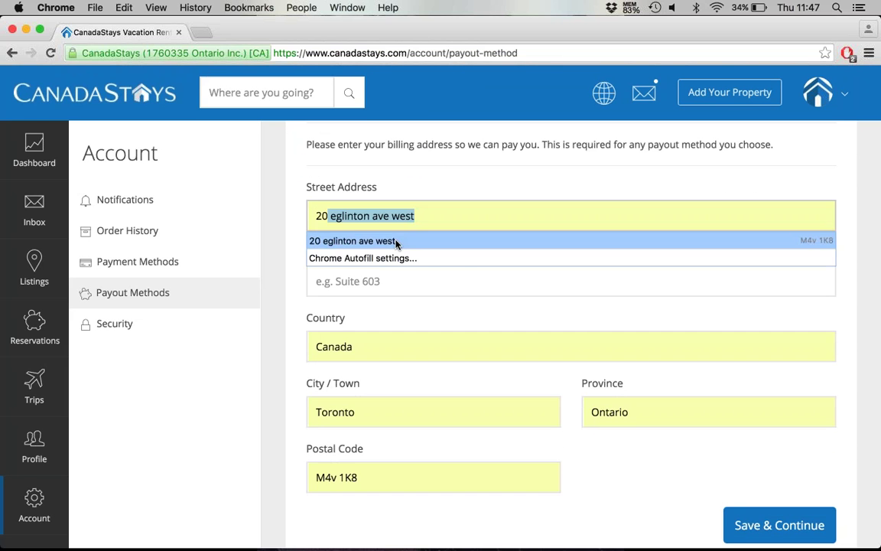
left_click(393, 242)
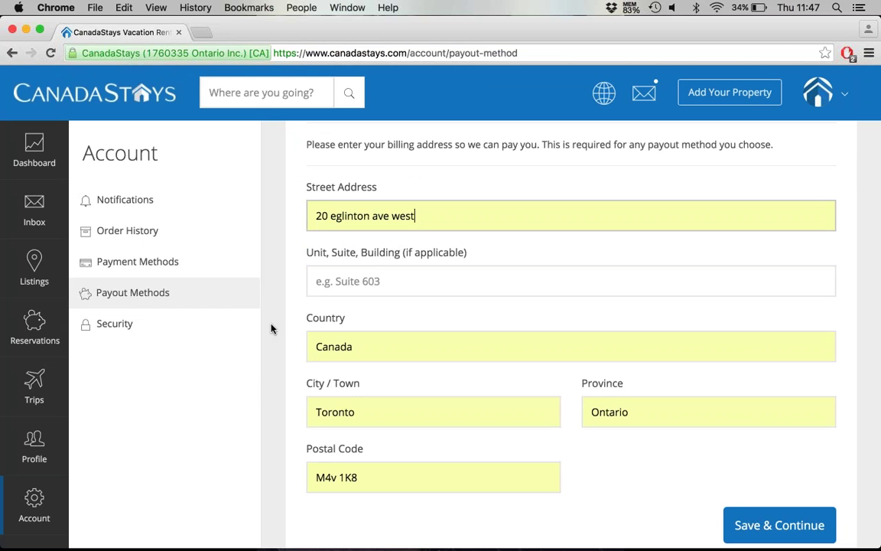
scroll(443, 405, "down", 3)
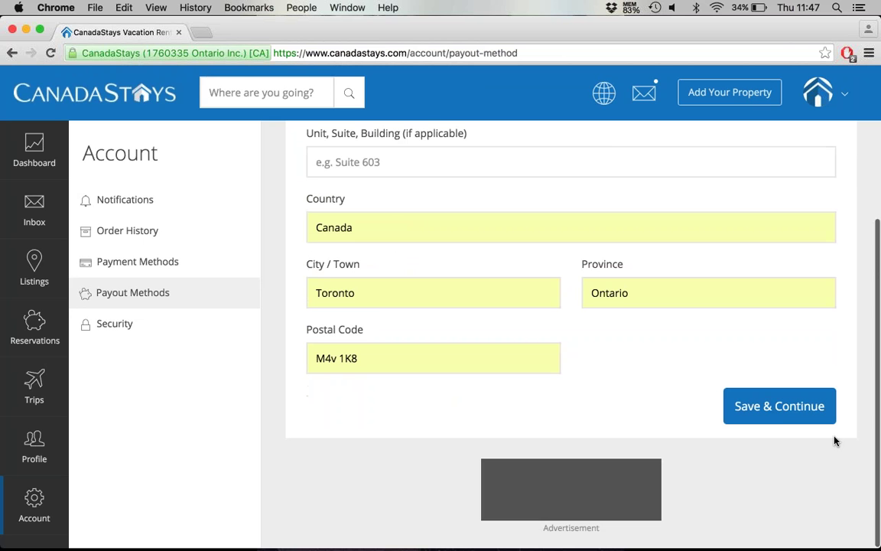
left_click(786, 417)
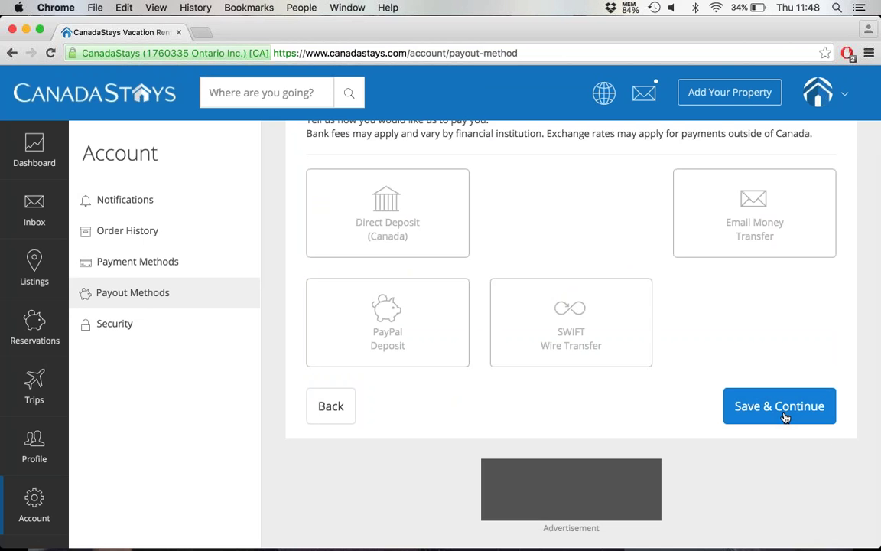
mouse_move(571, 322)
scroll(423, 397, "up", 2)
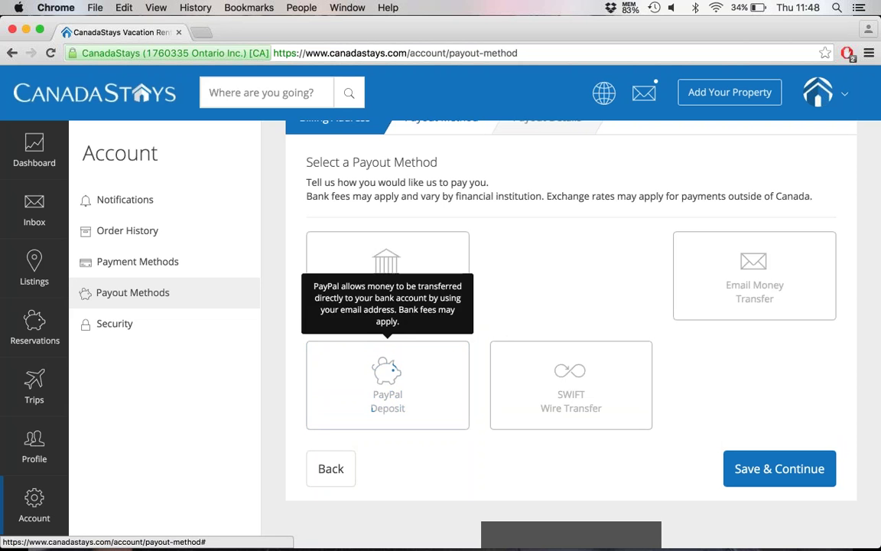
Add a PayPal Deposit payout with the account e-mail entered and confirmed, then delete it.
left_click(389, 384)
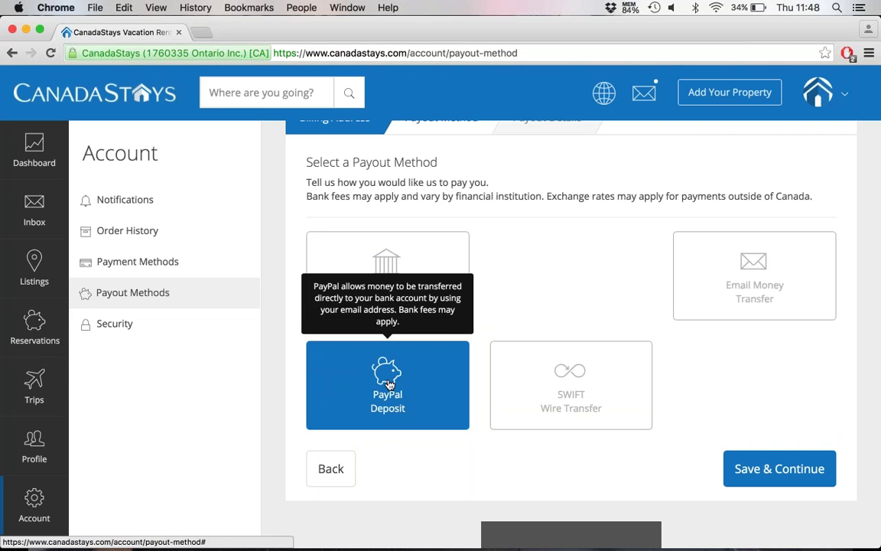
left_click(802, 472)
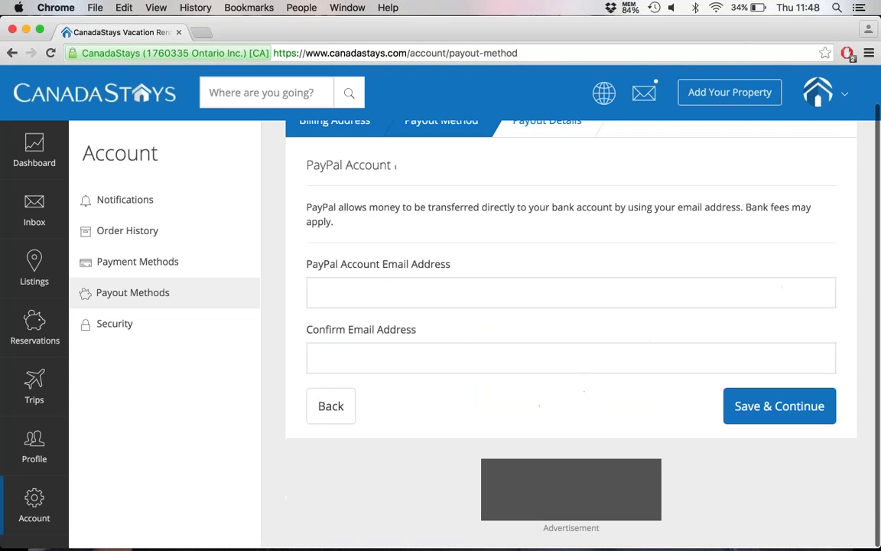
left_click(432, 295)
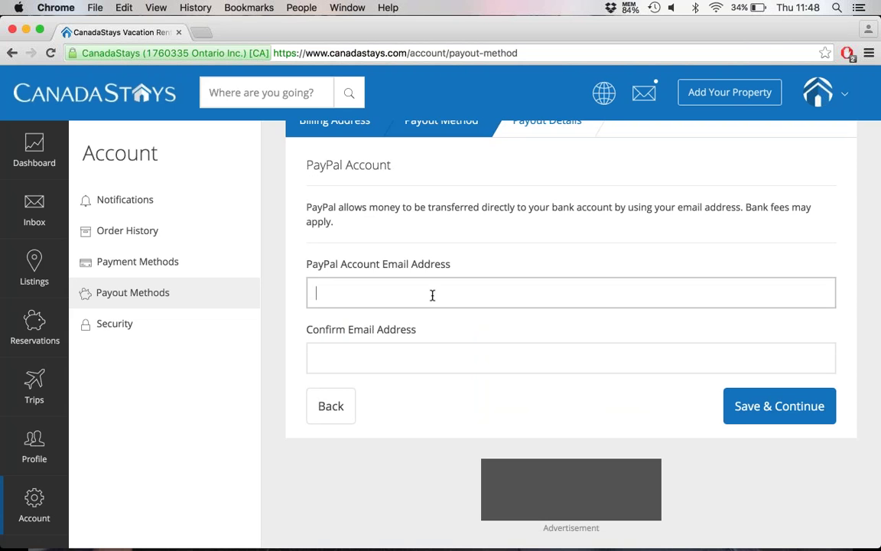
type("emily")
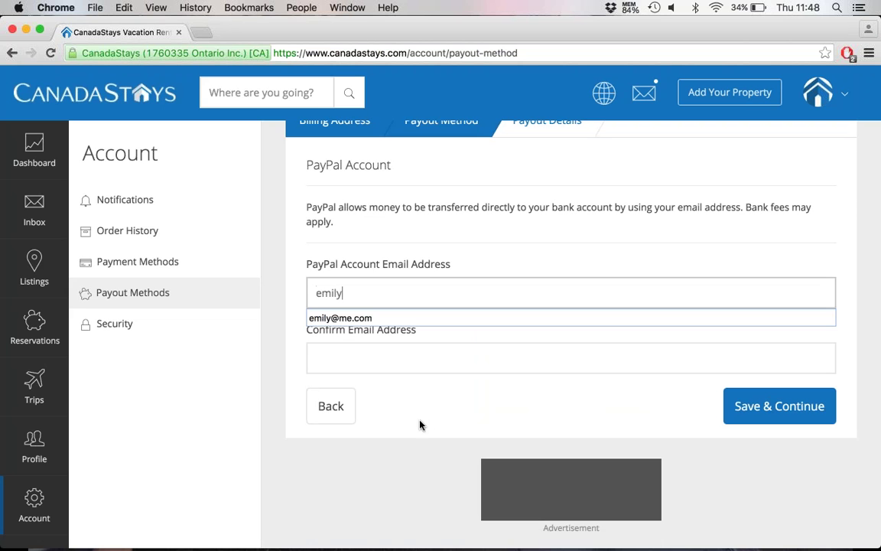
key("Down")
key("Return")
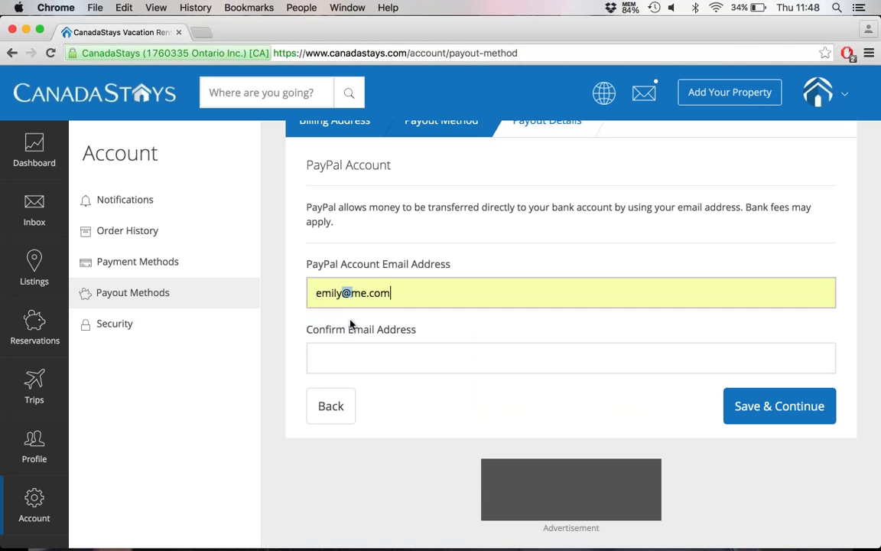
left_click(348, 366)
type("emily")
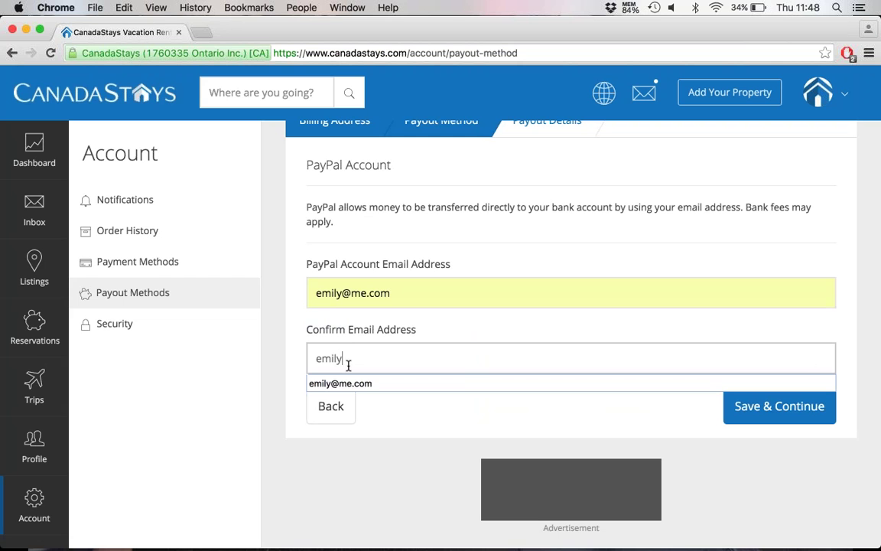
left_click(341, 384)
left_click(779, 406)
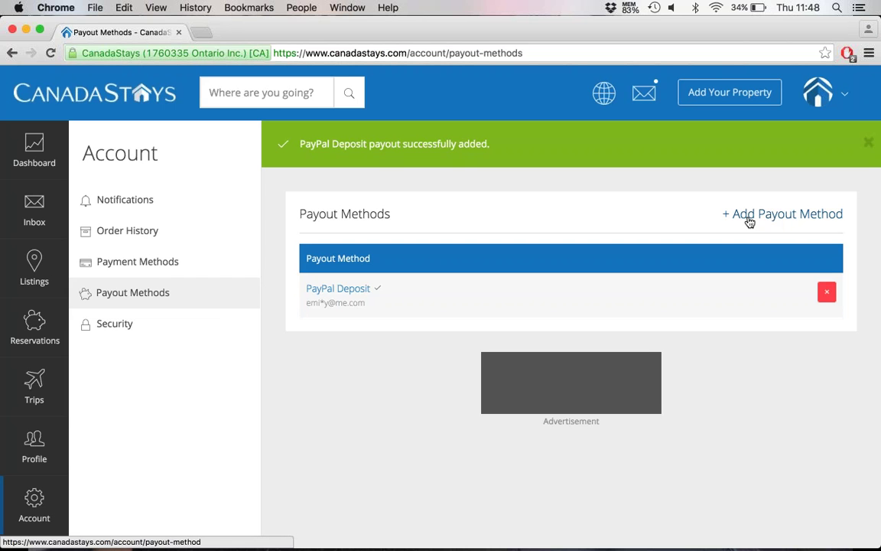
left_click(826, 293)
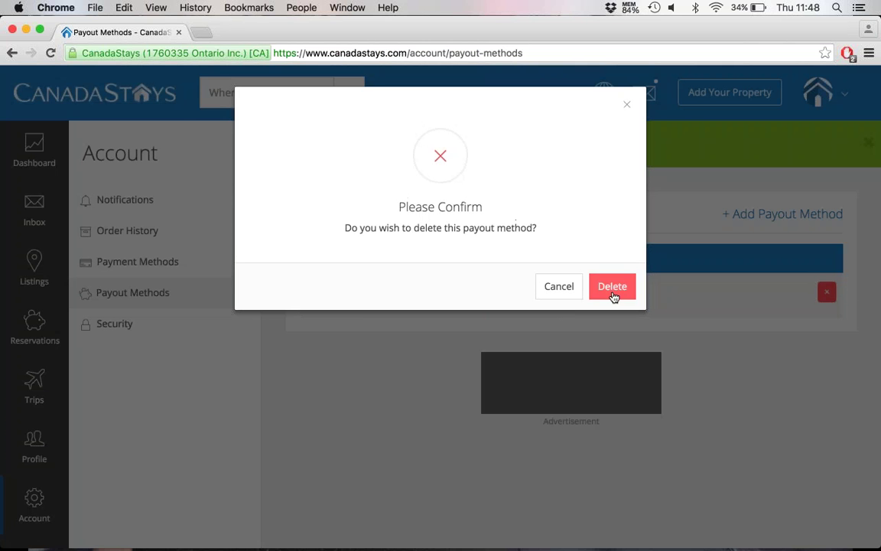
left_click(609, 289)
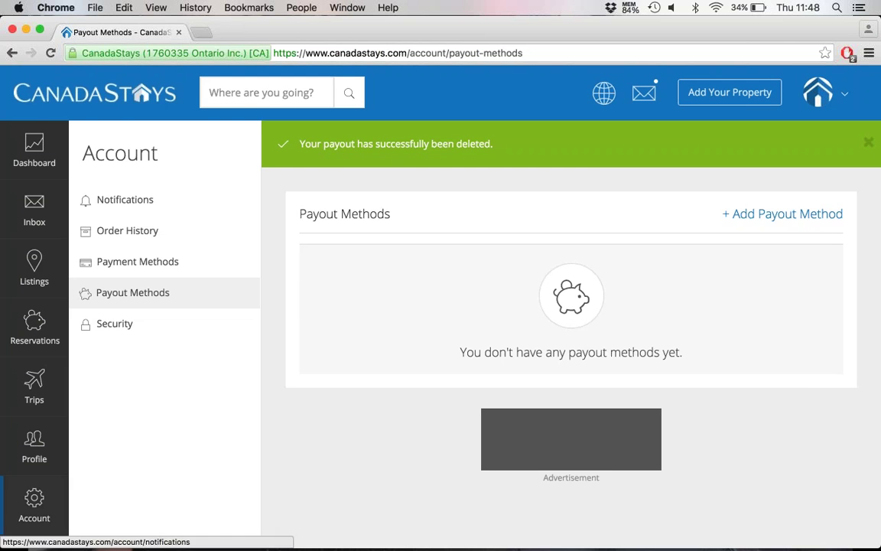
Open Profile > Brand Page showing the company name, website and description.
scroll(3, 458, "down", 1)
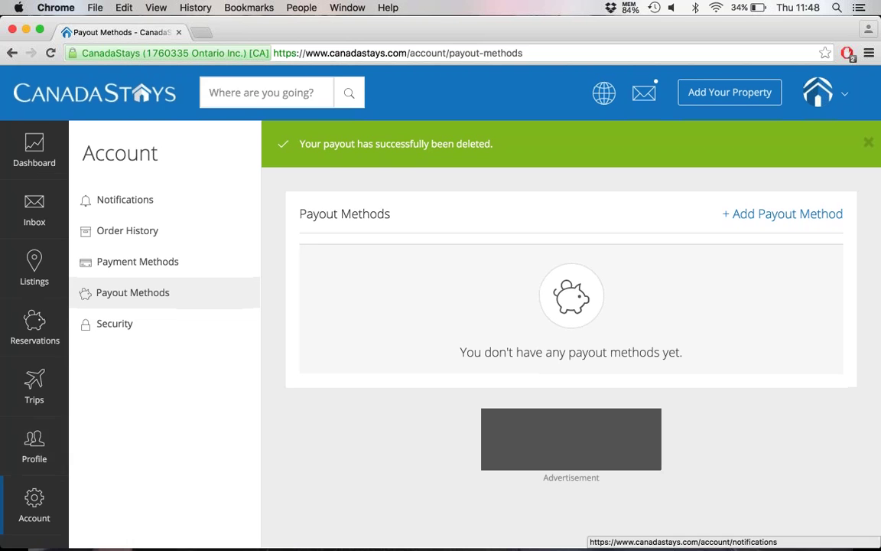
left_click(35, 450)
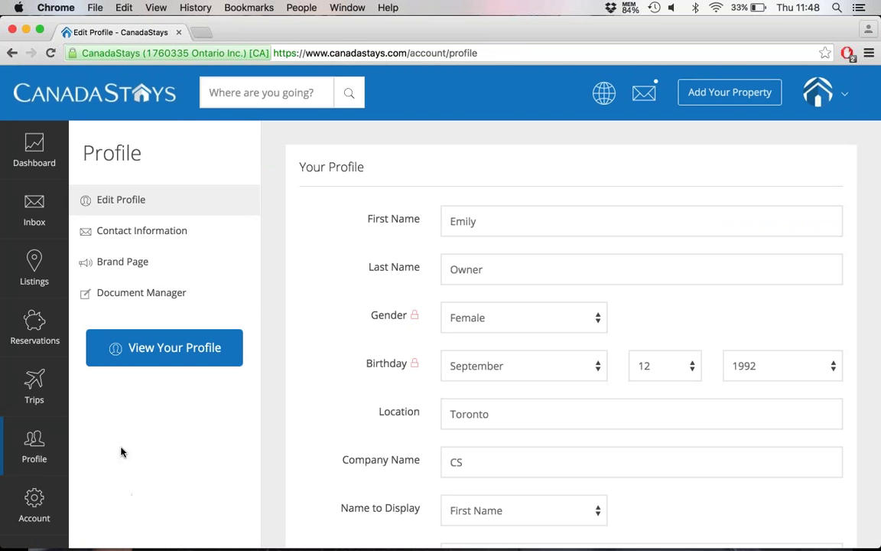
left_click(123, 265)
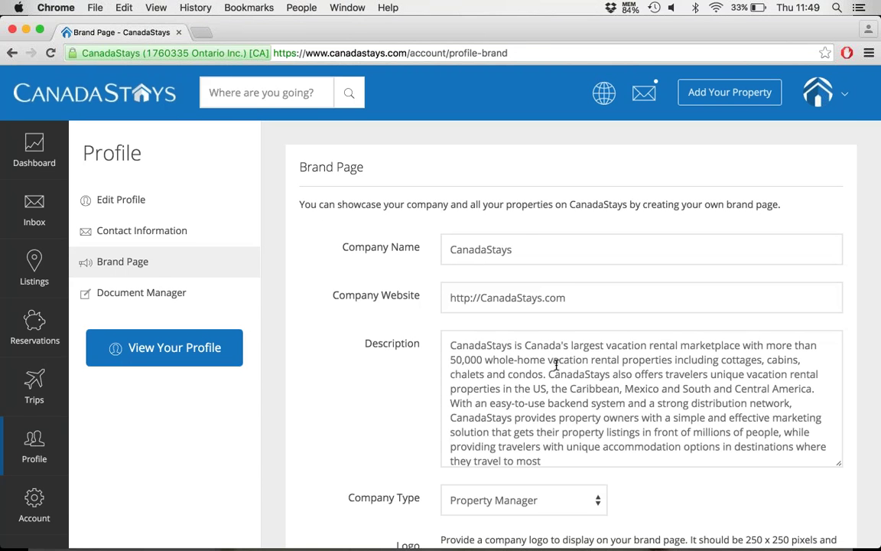
scroll(556, 366, "down", 3)
Keep Property Manager as company type, save the brand page, and view the public brand page.
left_click(599, 375)
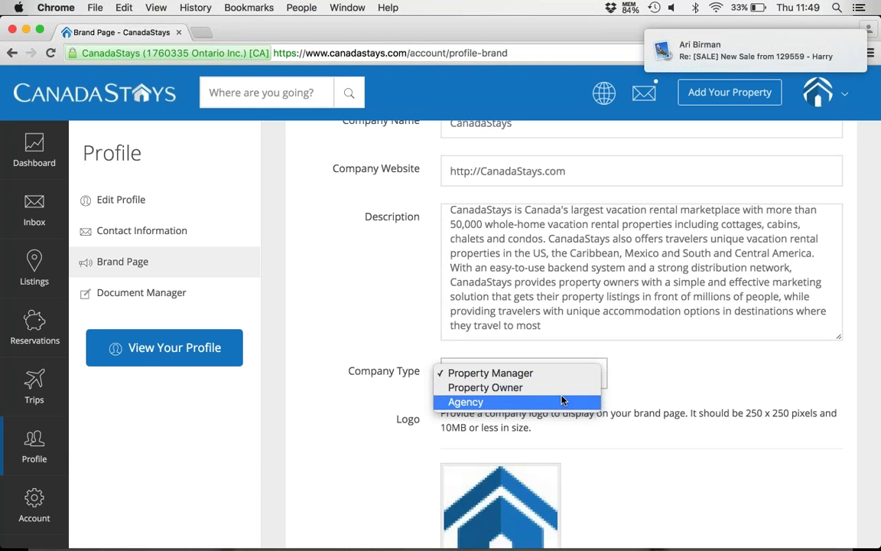
left_click(631, 464)
scroll(574, 344, "down", 3)
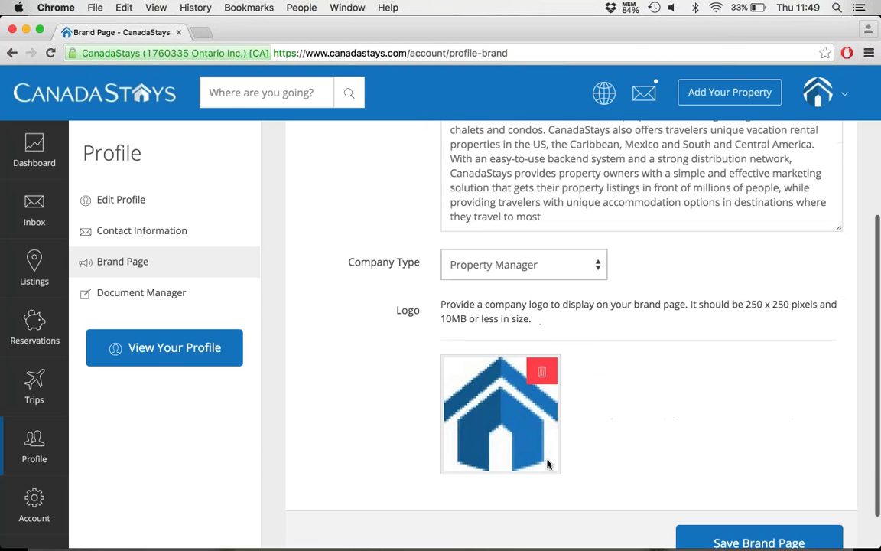
scroll(778, 408, "down", 1)
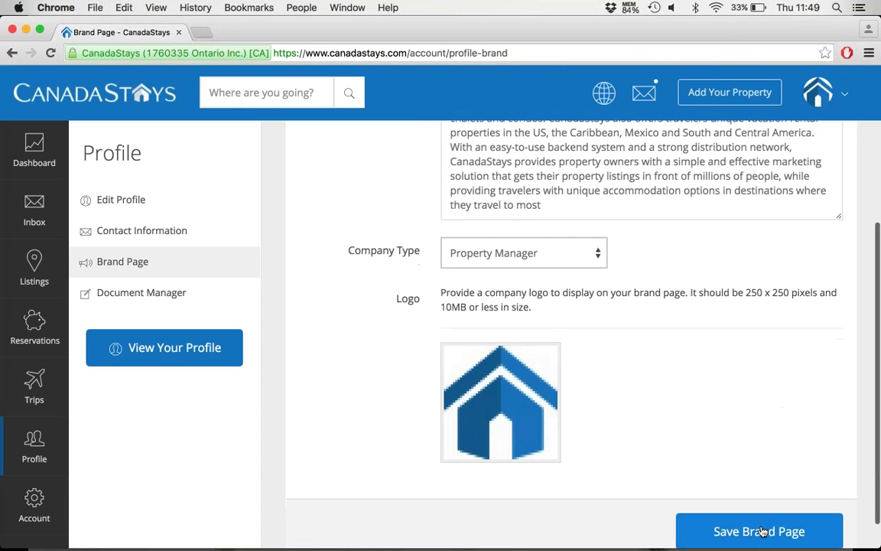
left_click(796, 531)
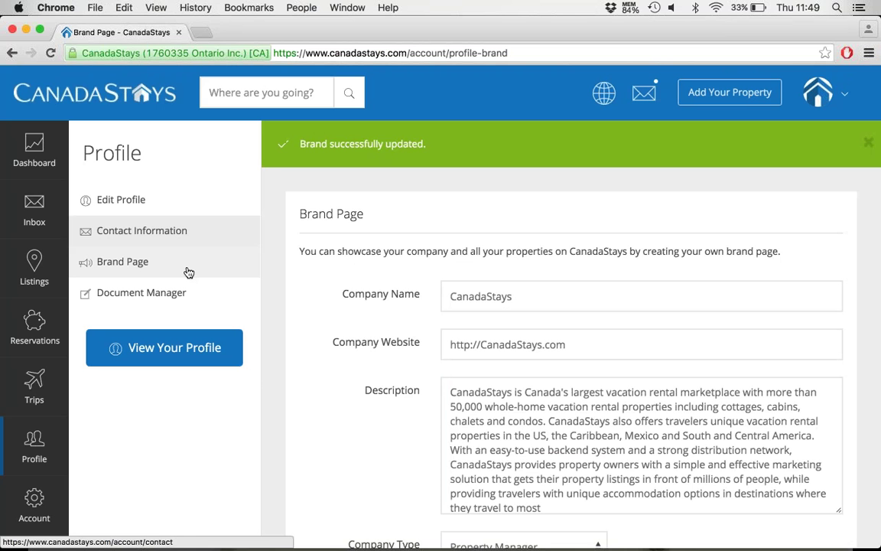
left_click(159, 357)
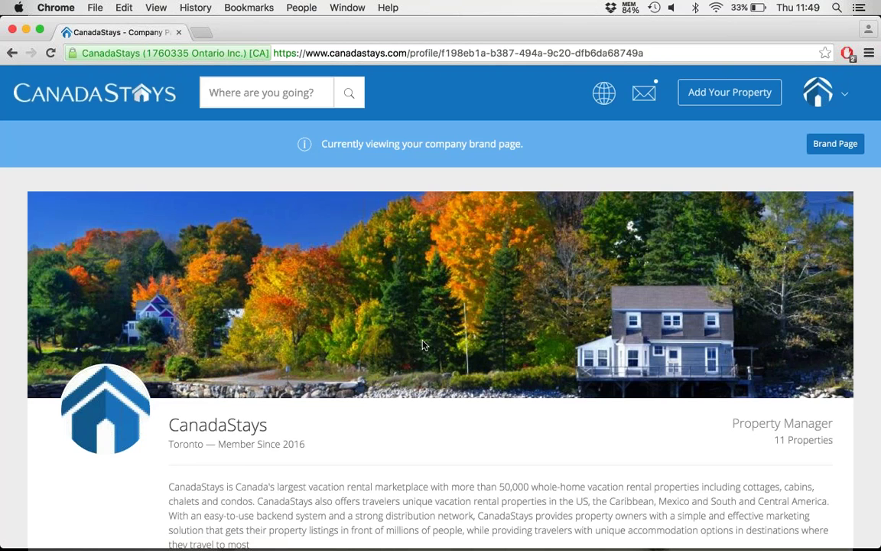
scroll(451, 371, "down", 1)
scroll(451, 371, "up", 1)
scroll(238, 419, "down", 3)
scroll(241, 427, "down", 4)
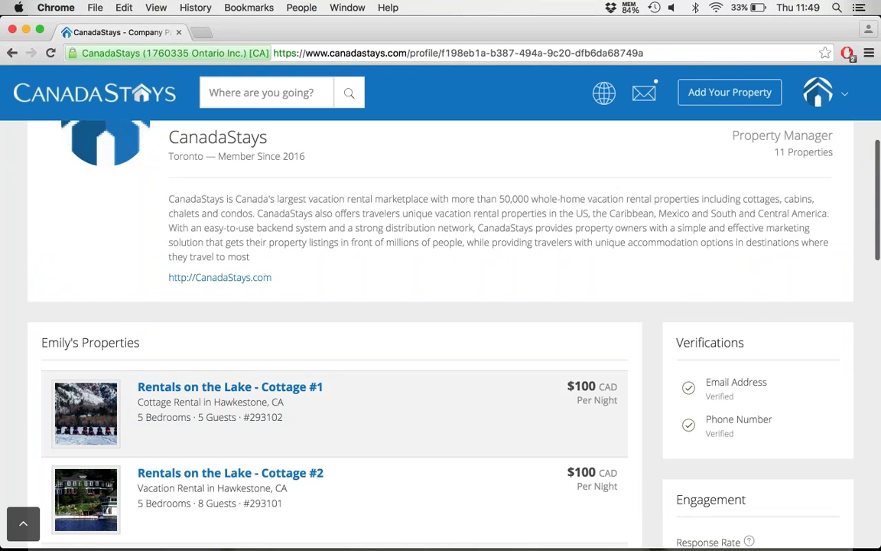
scroll(334, 329, "down", 5)
scroll(334, 328, "down", 9)
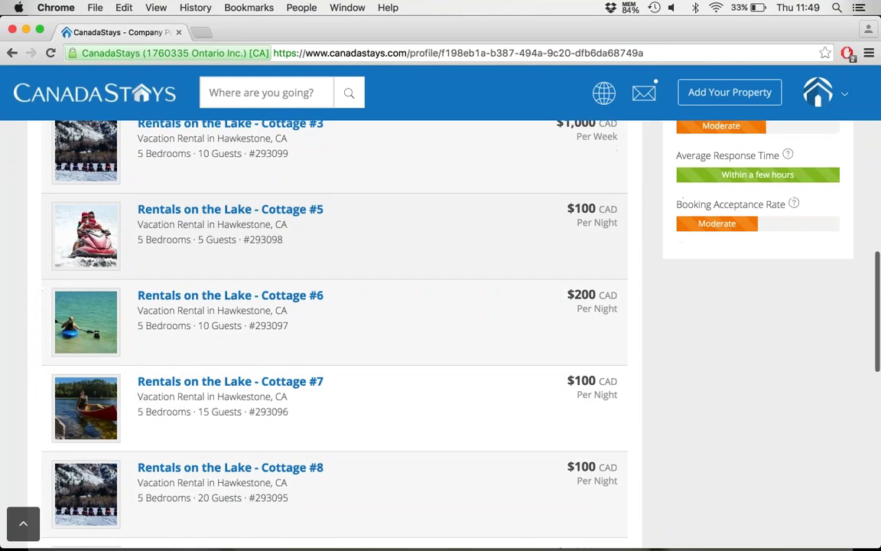
scroll(250, 394, "down", 3)
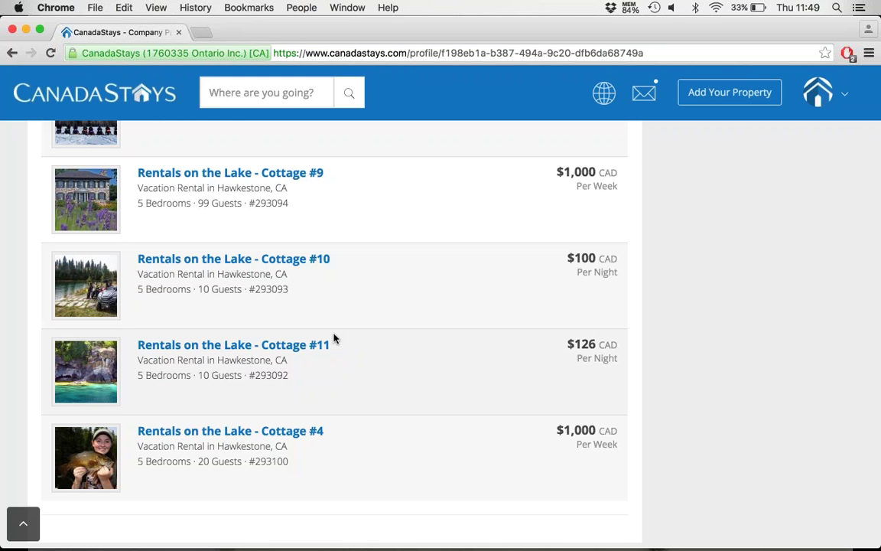
scroll(302, 386, "up", 4)
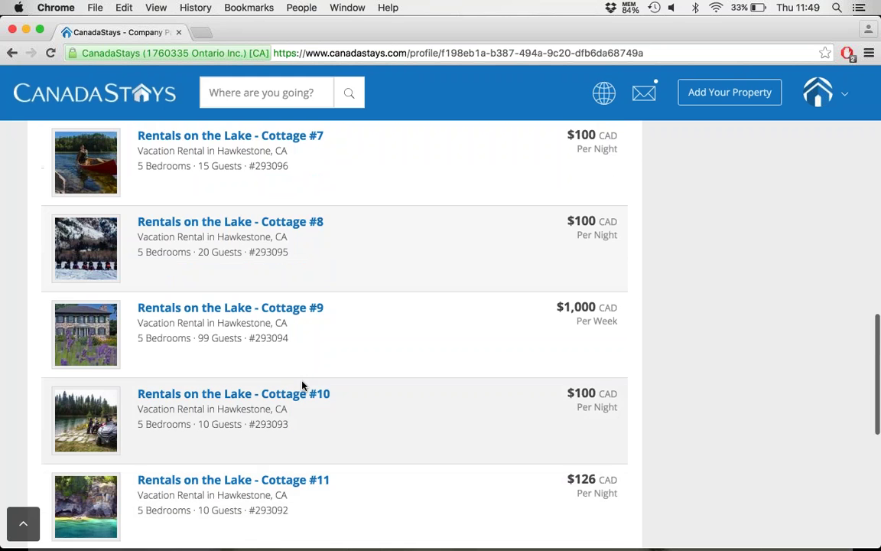
scroll(301, 386, "up", 10)
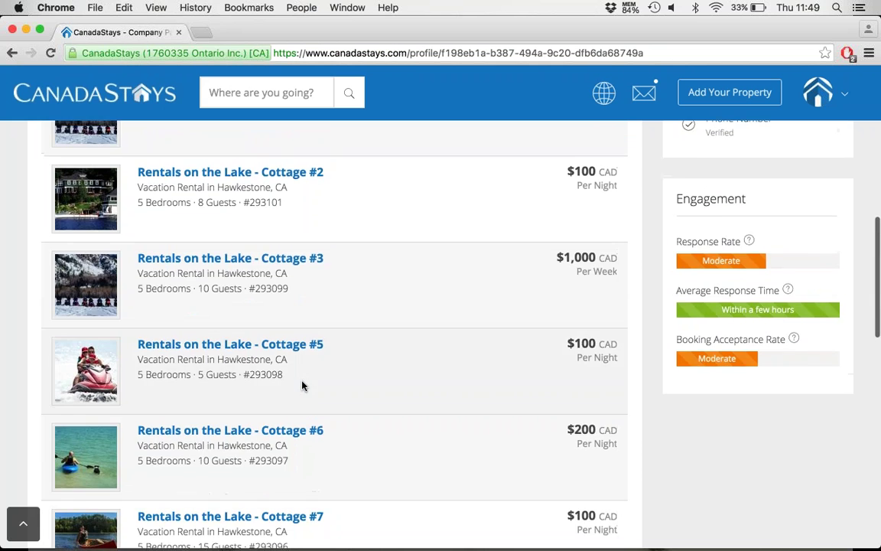
scroll(317, 429, "up", 3)
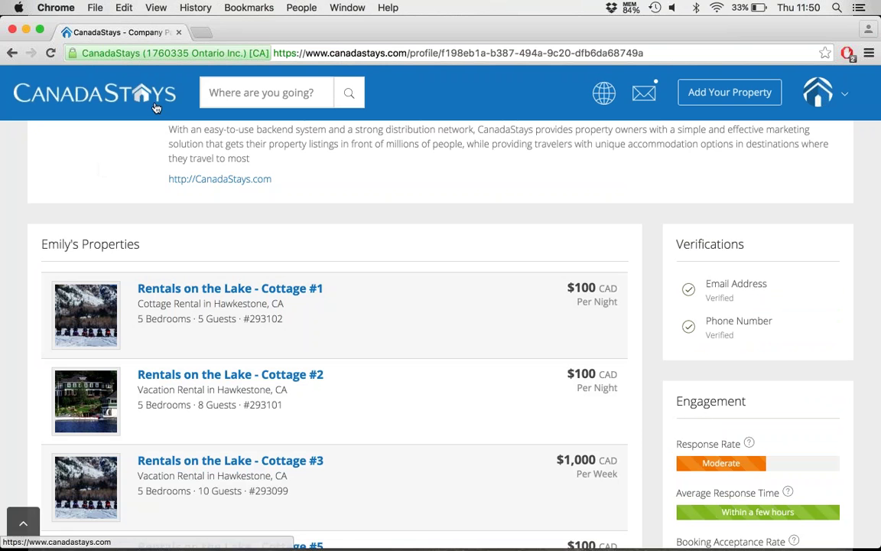
key("super+bracketleft")
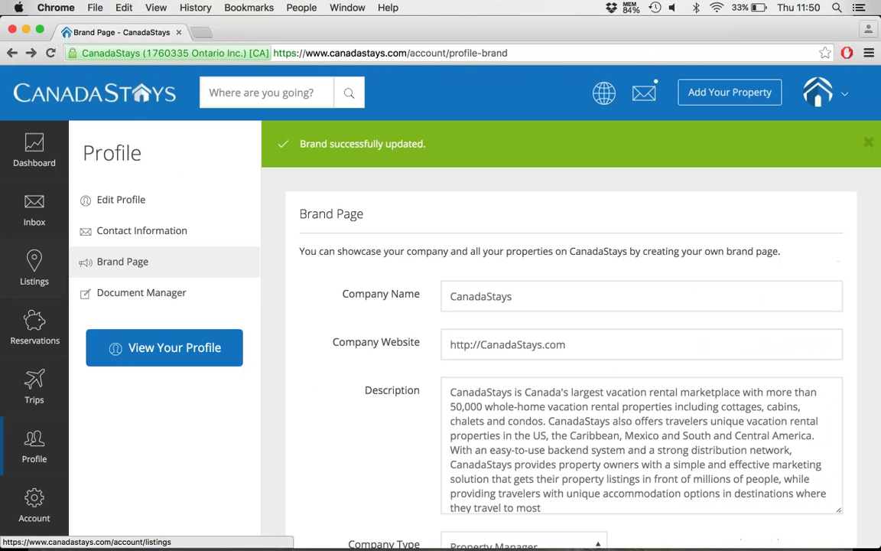
Open the Document Manager, browse to HomeAway Q's.docx, then cancel the file choice.
left_click(134, 298)
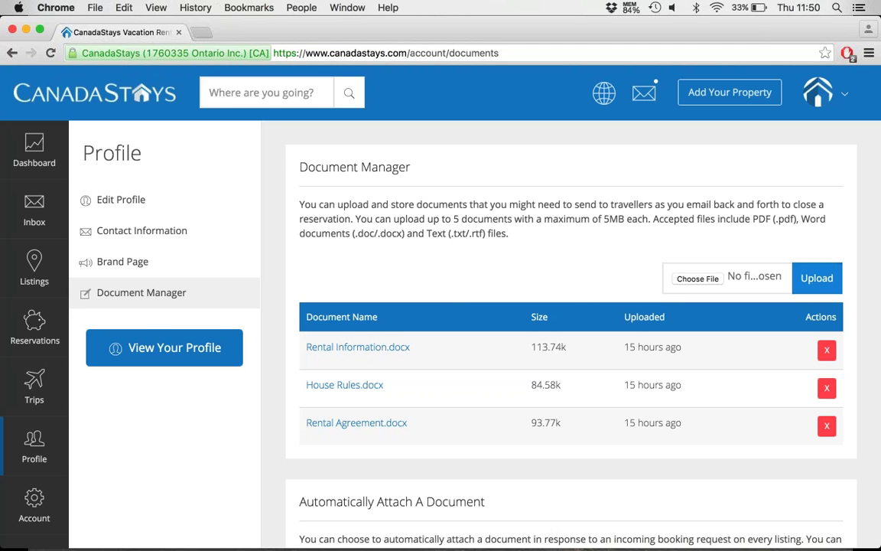
left_click(707, 278)
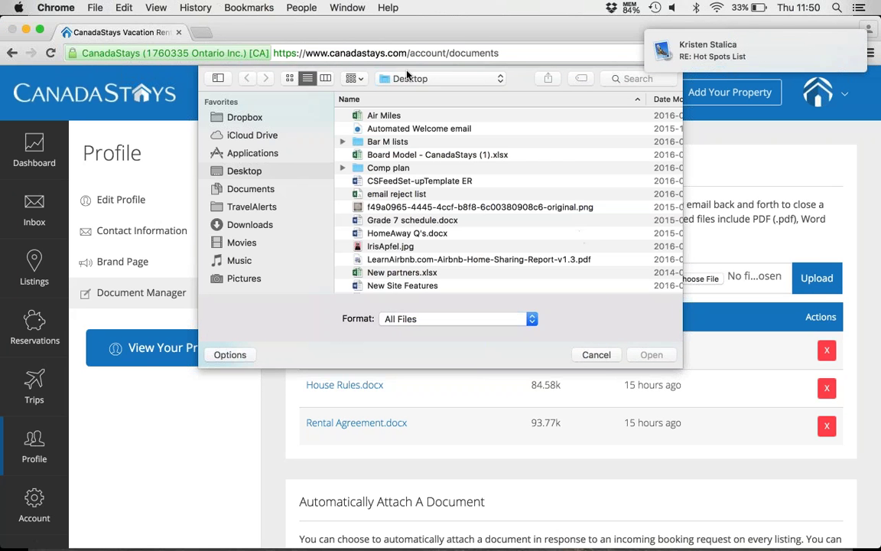
left_click(397, 233)
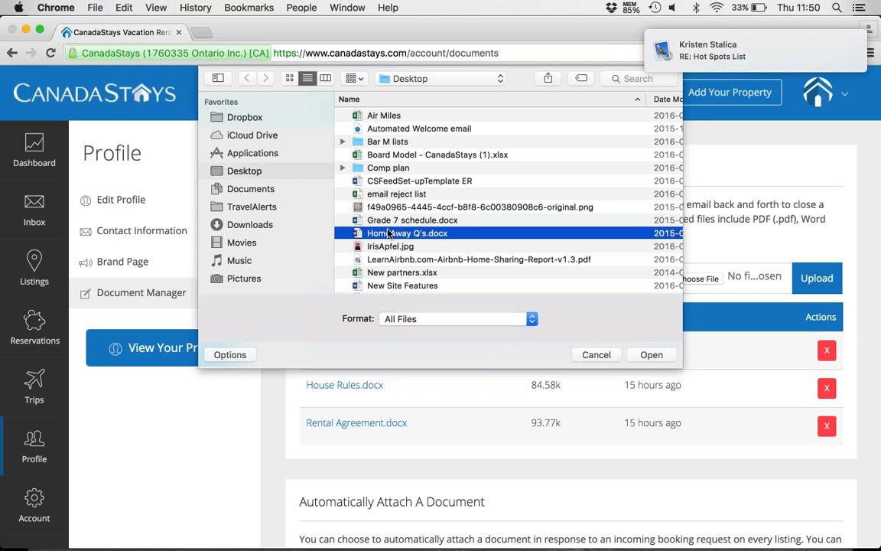
left_click(596, 354)
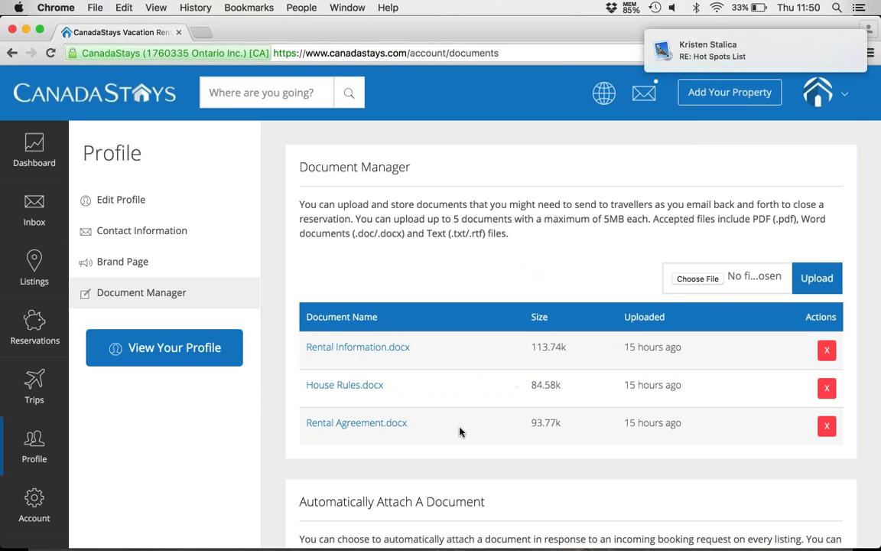
scroll(460, 431, "down", 5)
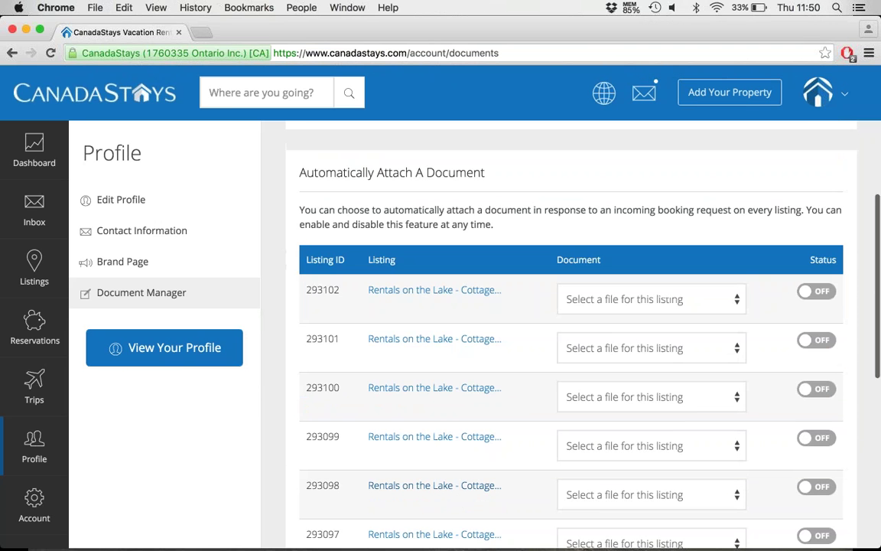
Auto-attach Rental Agreement.docx to listing 293102 and switch its status on.
scroll(444, 447, "down", 2)
scroll(444, 448, "up", 3)
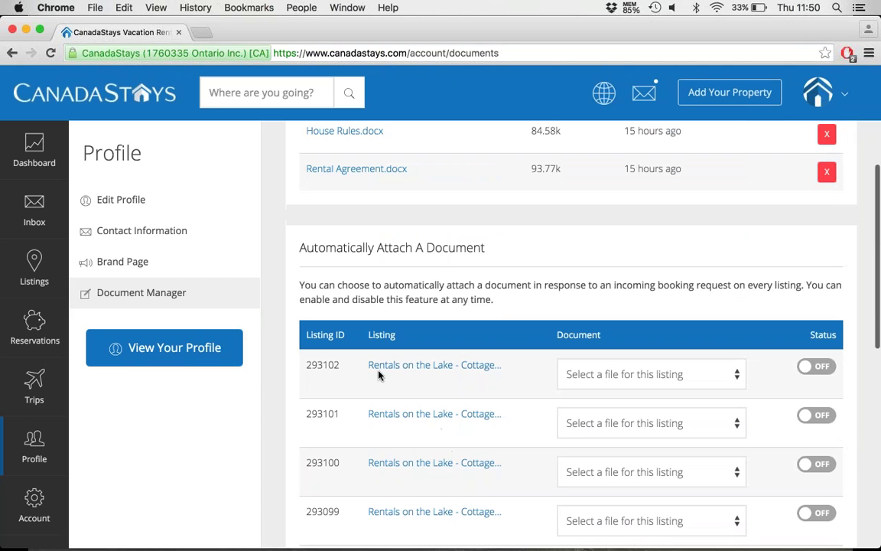
left_click(737, 377)
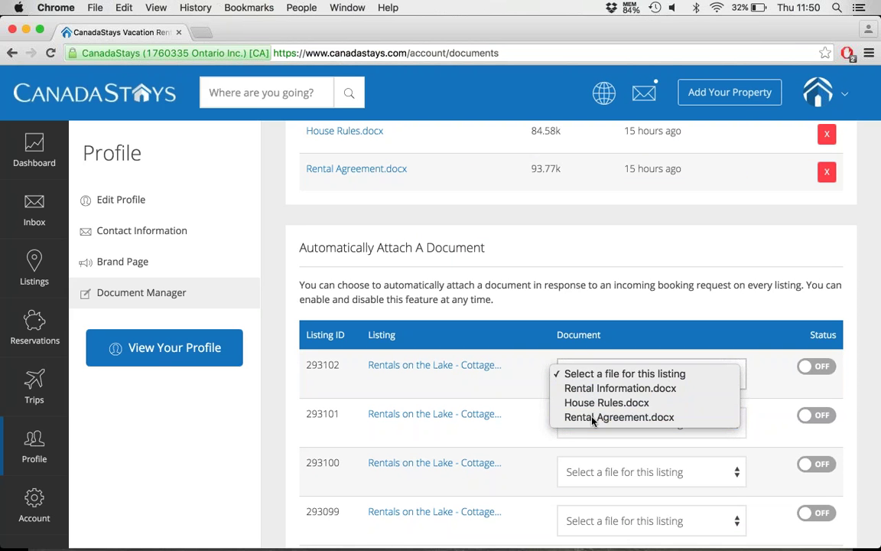
key("Escape")
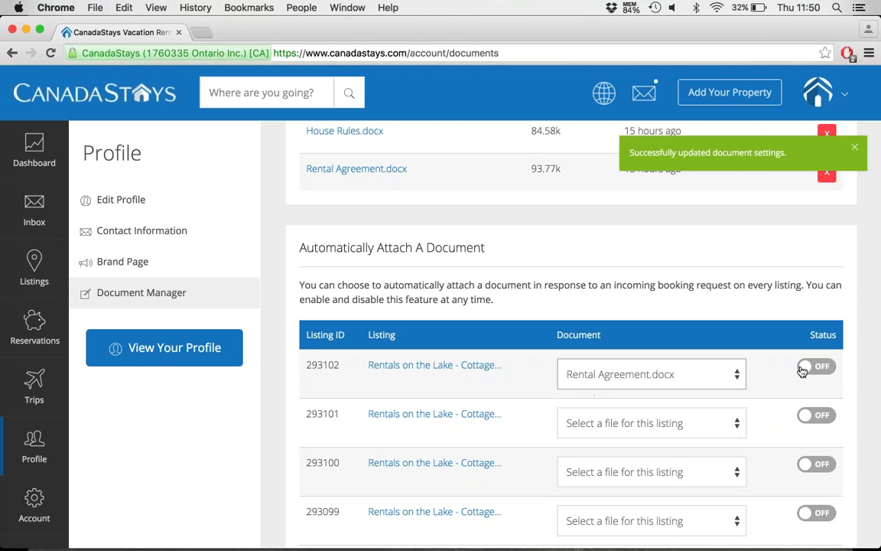
left_click(805, 371)
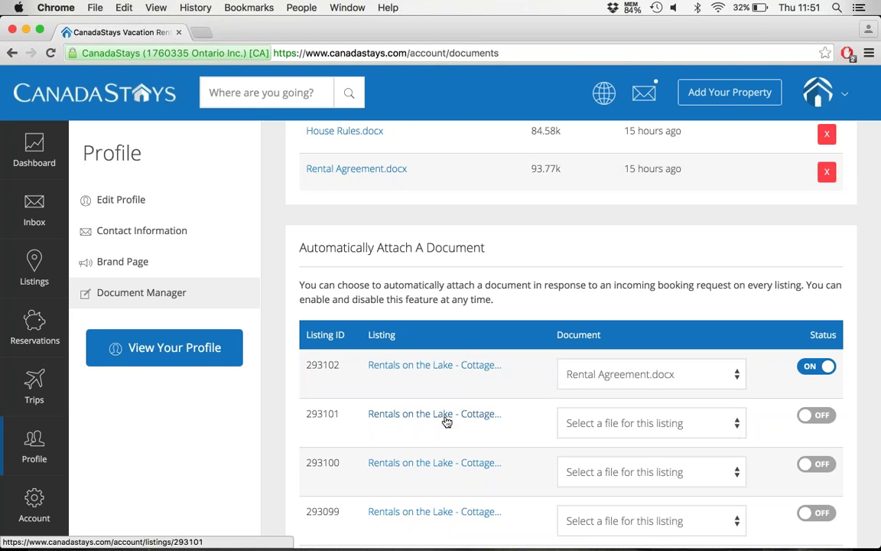
Auto-attach House Rules.docx to listing 293101 and switch its status on.
left_click(735, 430)
key("Escape")
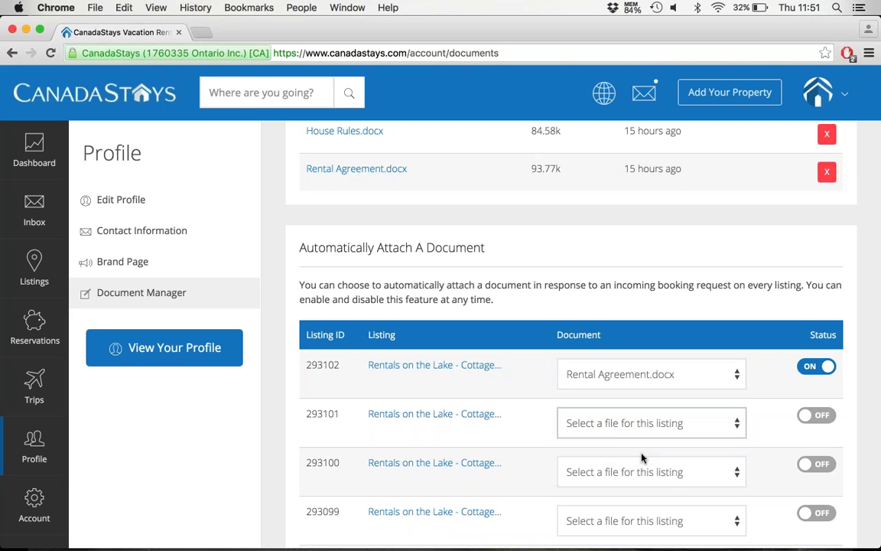
left_click(642, 458)
left_click(801, 415)
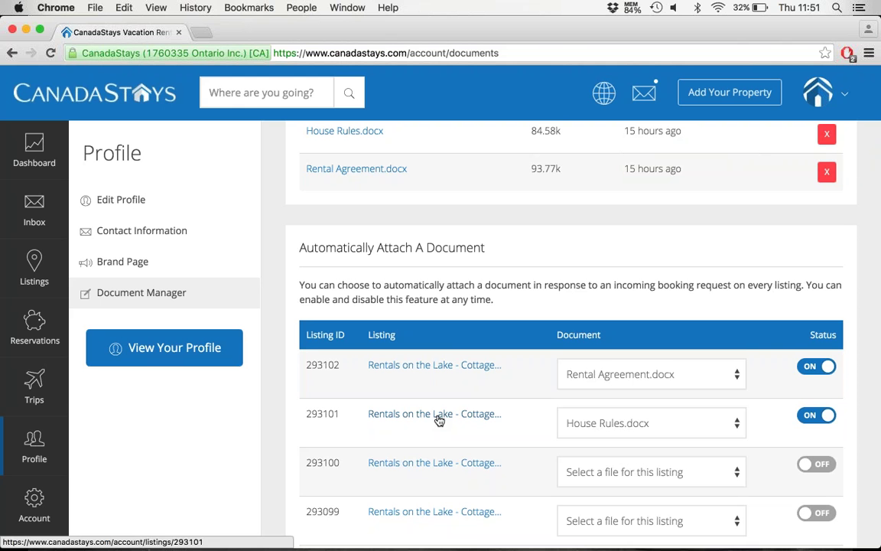
scroll(157, 456, "down", 3)
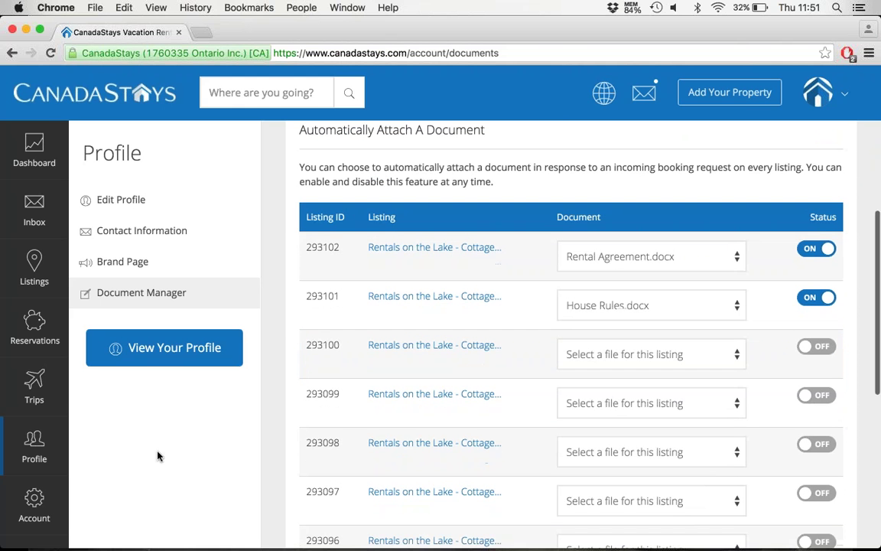
scroll(158, 457, "down", 2)
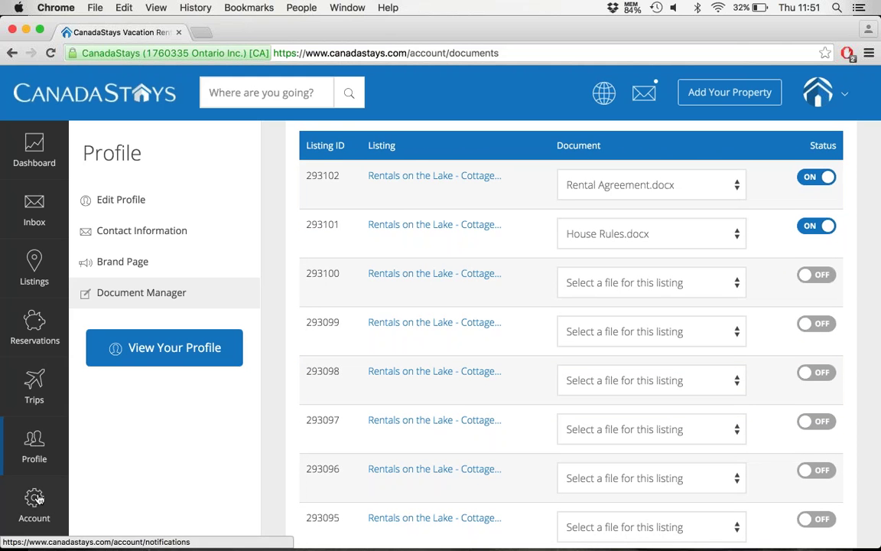
Delete the existing phone number from Contact Information.
left_click(134, 232)
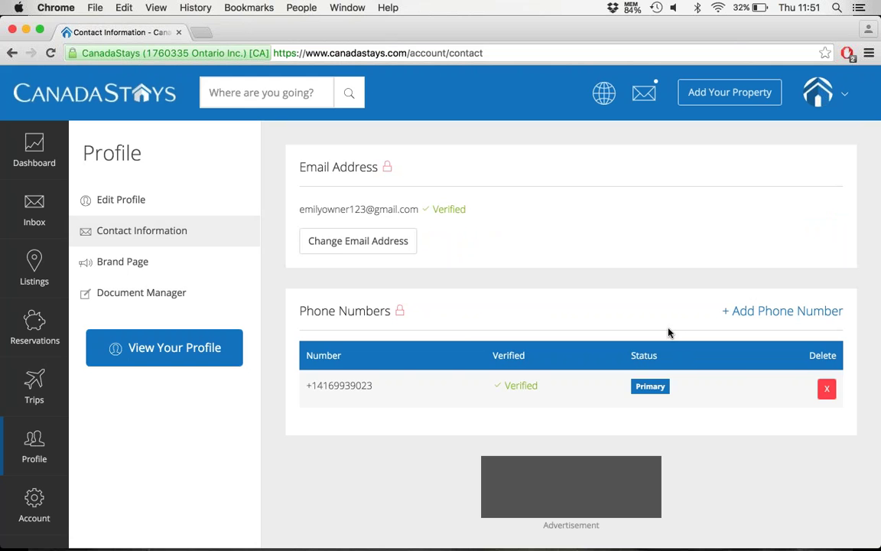
left_click(826, 389)
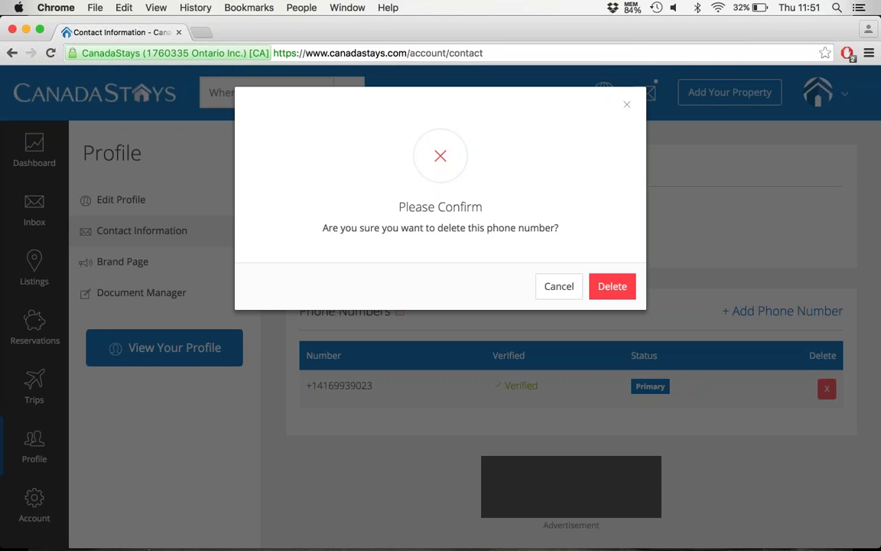
left_click(604, 286)
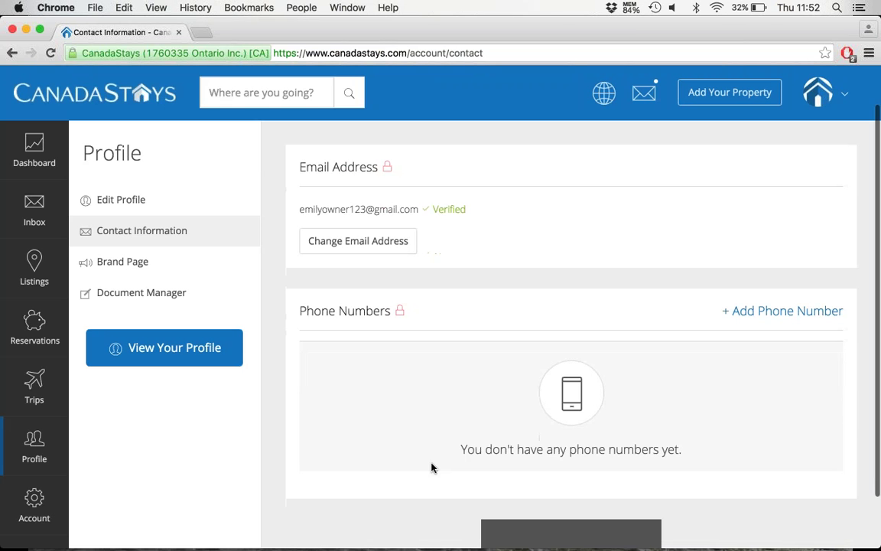
Add the new Canadian phone number and send it an SMS verification code.
left_click(783, 310)
left_click(399, 486)
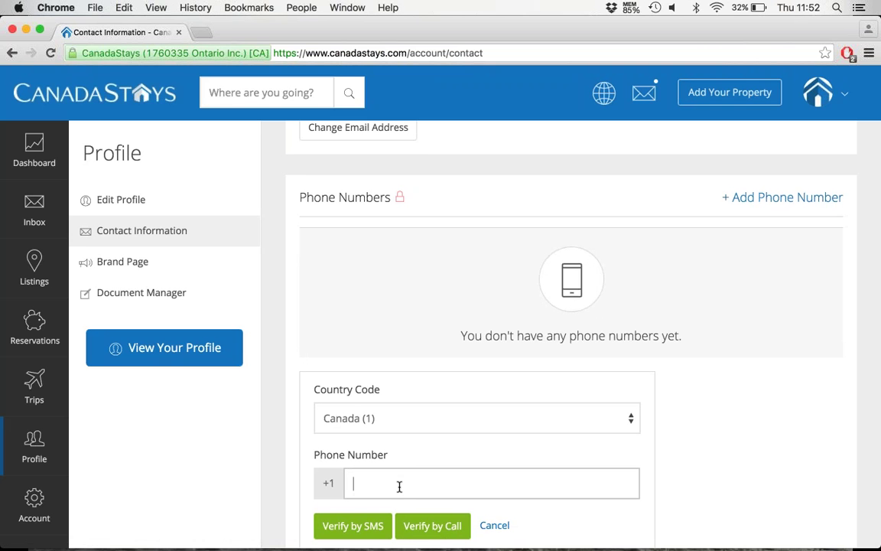
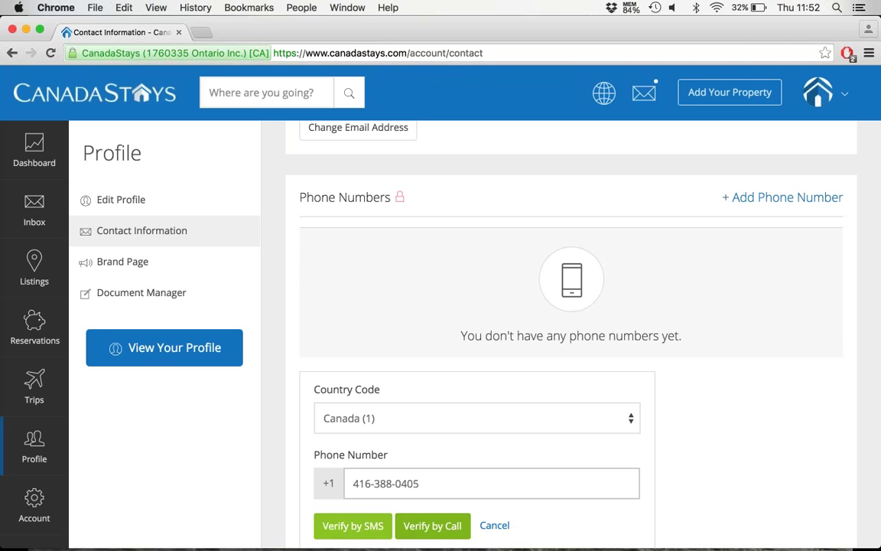
mouse_move(337, 526)
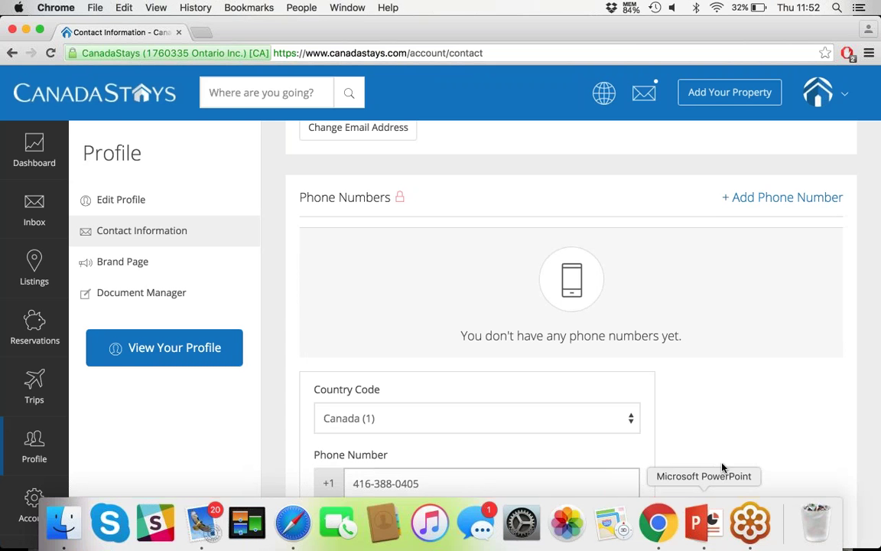
scroll(734, 425, "down", 3)
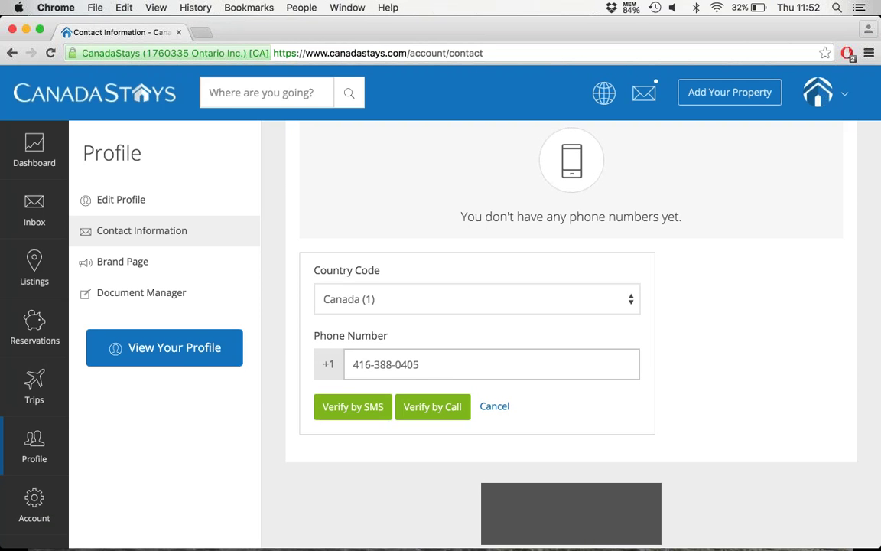
left_click(359, 413)
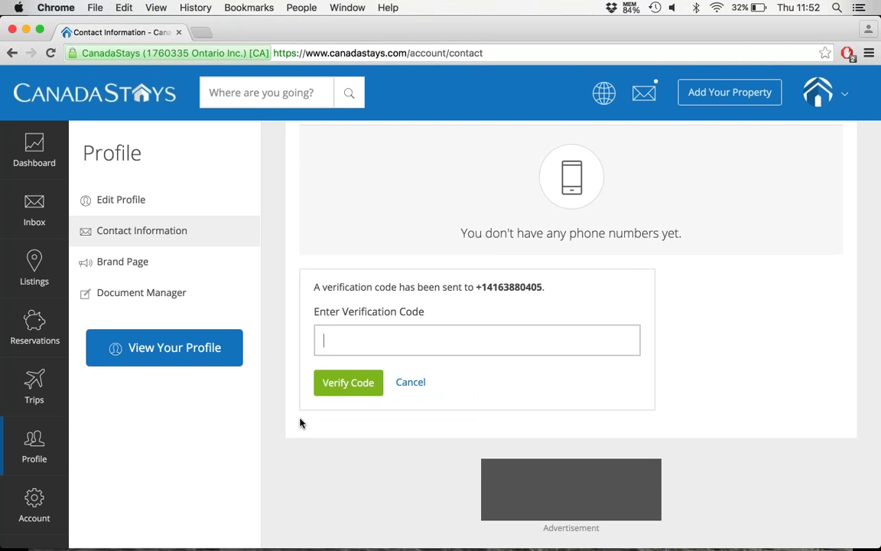
Enter the texted verification code to confirm the new number as primary, then open account settings.
left_click(329, 385)
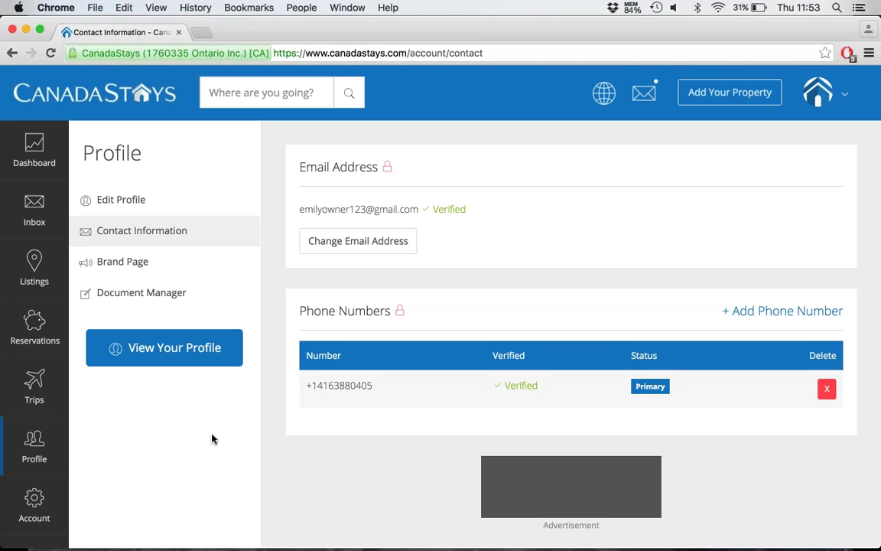
left_click(35, 509)
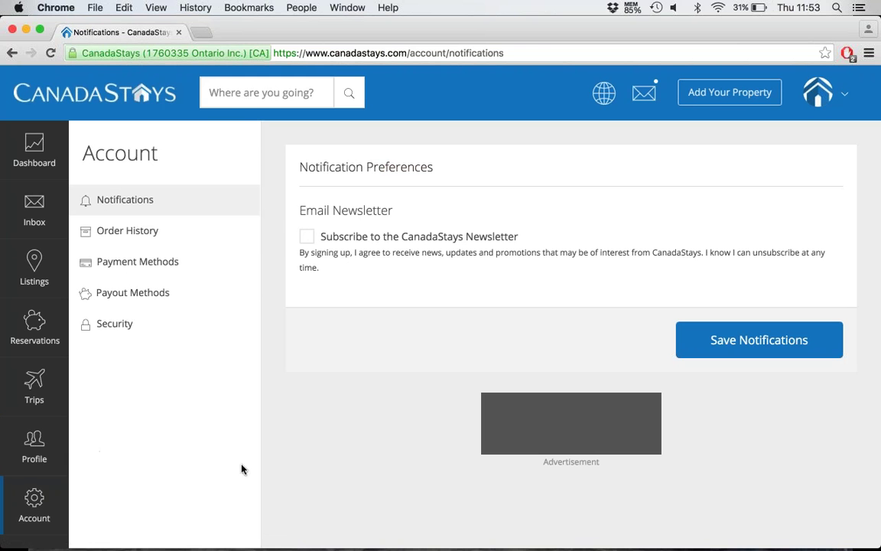
Return to the CanadaStays home page via the logo.
scroll(191, 321, "down", 1)
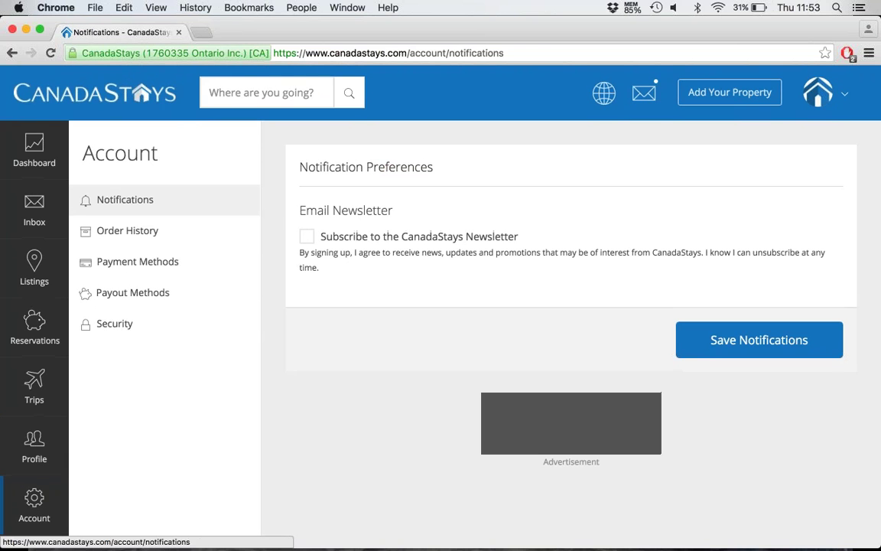
left_click(145, 99)
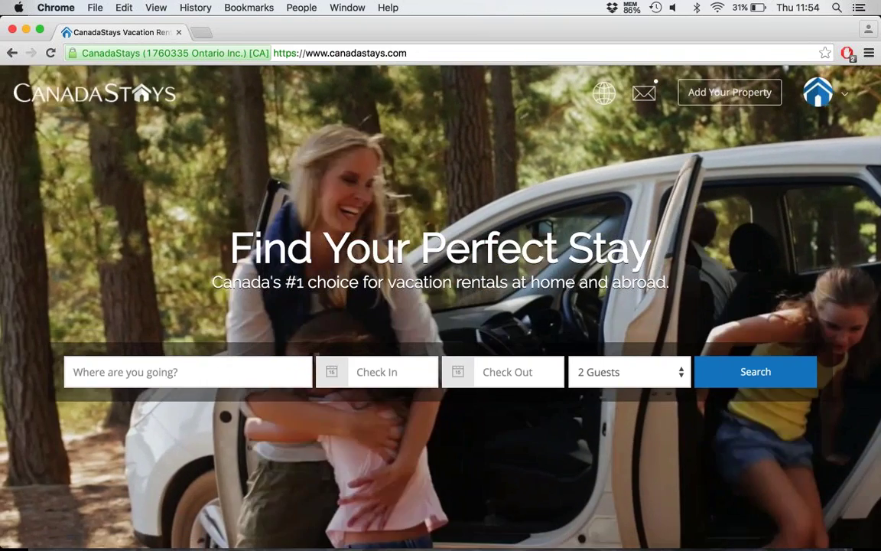
Open Contact Us from the Company links in the home page footer.
scroll(441, 306, "down", 10)
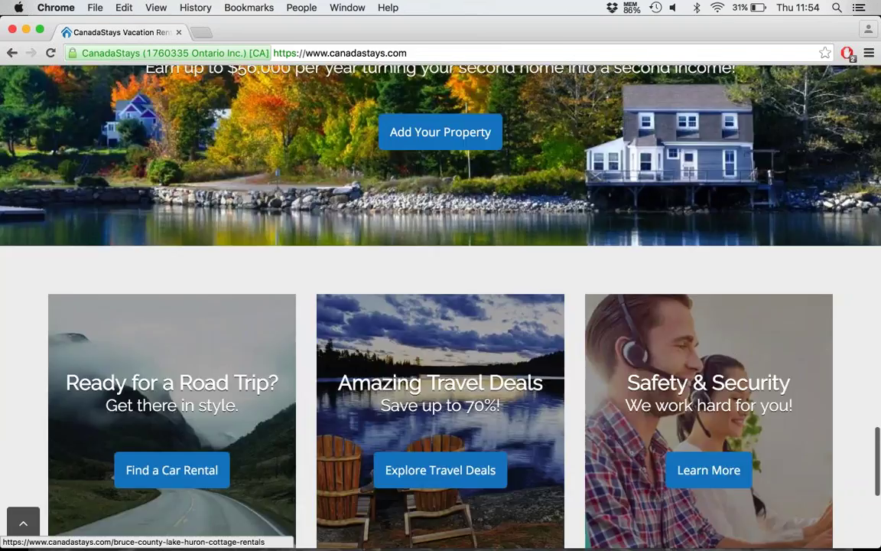
scroll(352, 466, "down", 5)
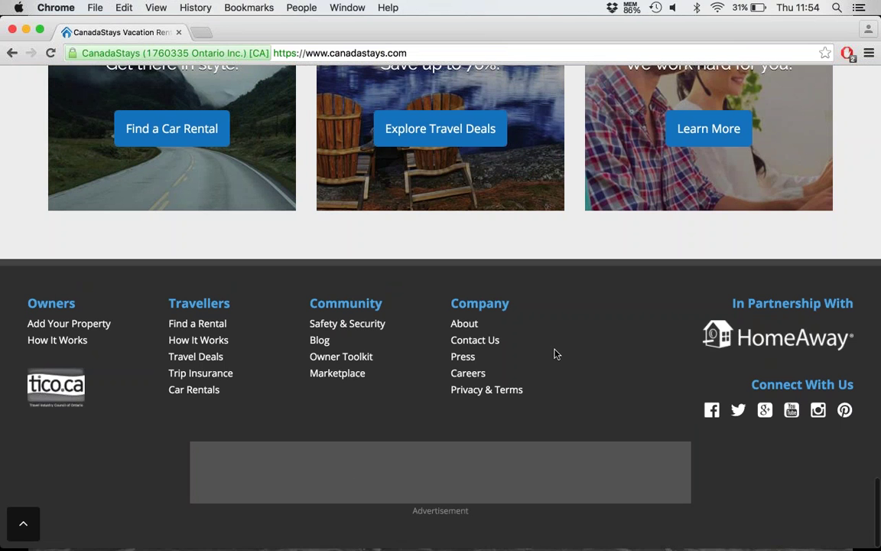
left_click(480, 344)
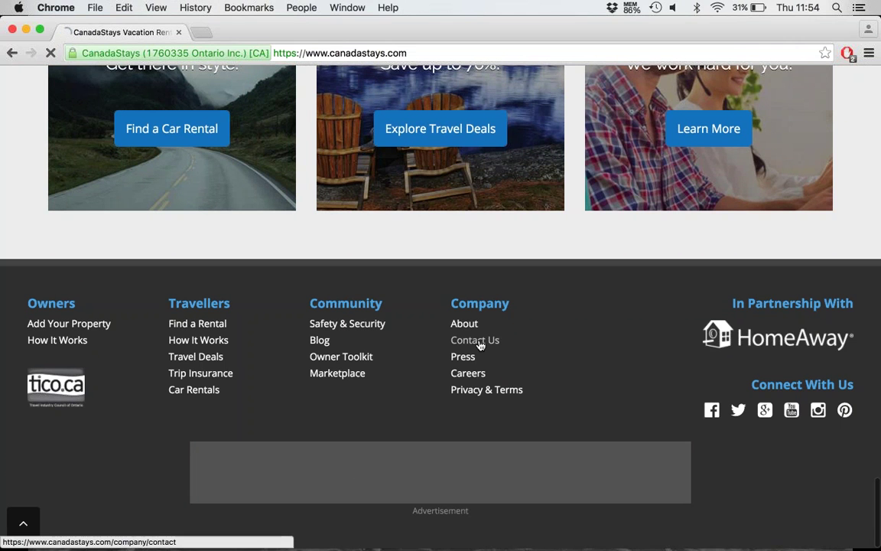
Move the Live Chat panel aside and minimise it to reveal the contact options.
scroll(327, 403, "down", 4)
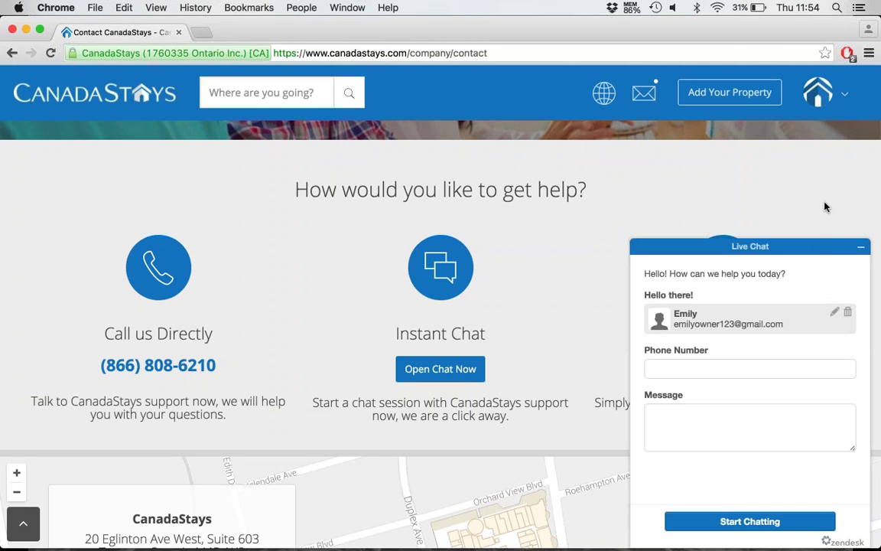
left_click_drag(832, 245, 744, 243)
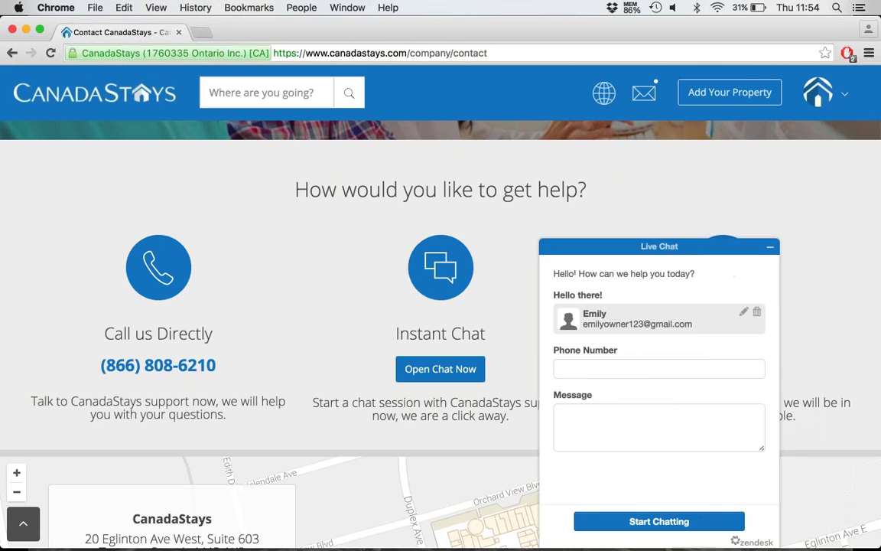
left_click(771, 246)
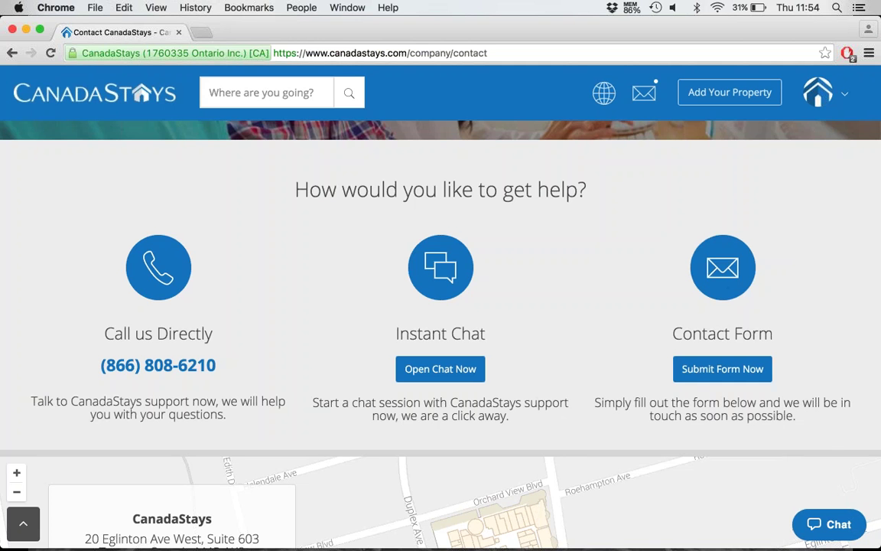